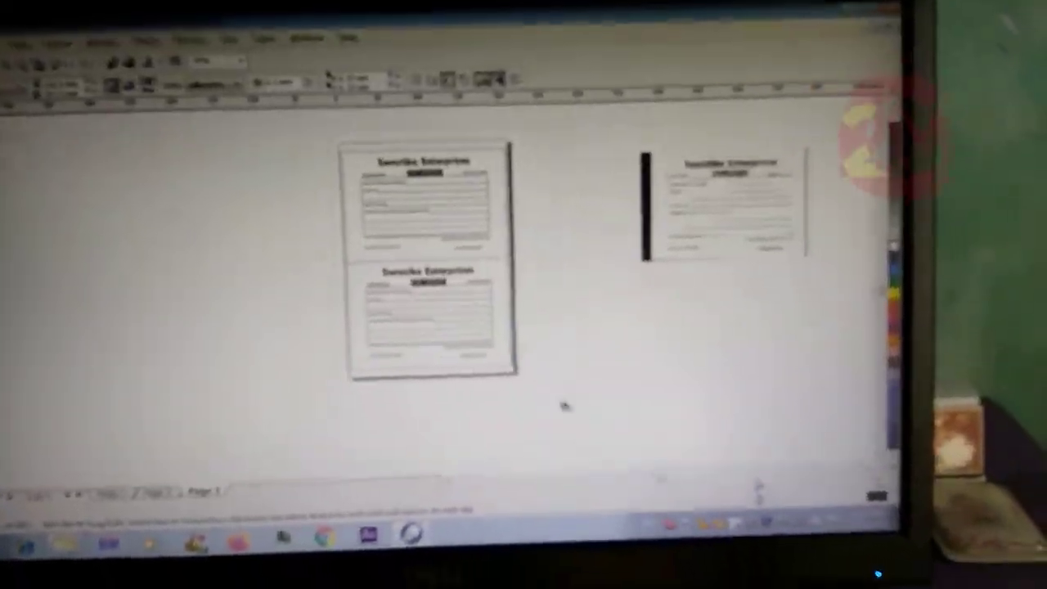
Move the scanned sheet off to the left of the page
click(489, 211)
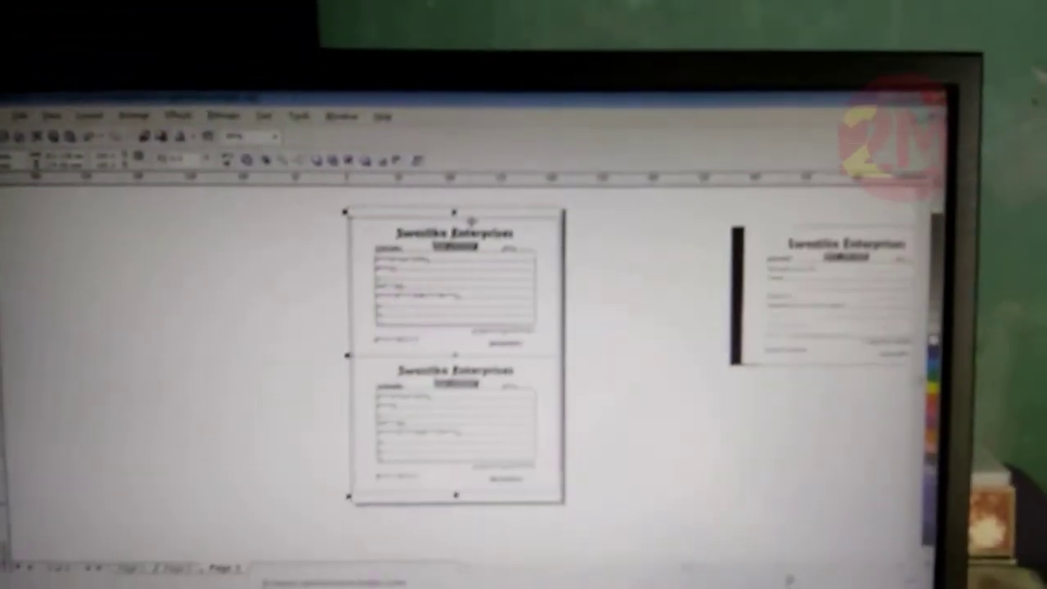
scroll(455, 286, up, 5)
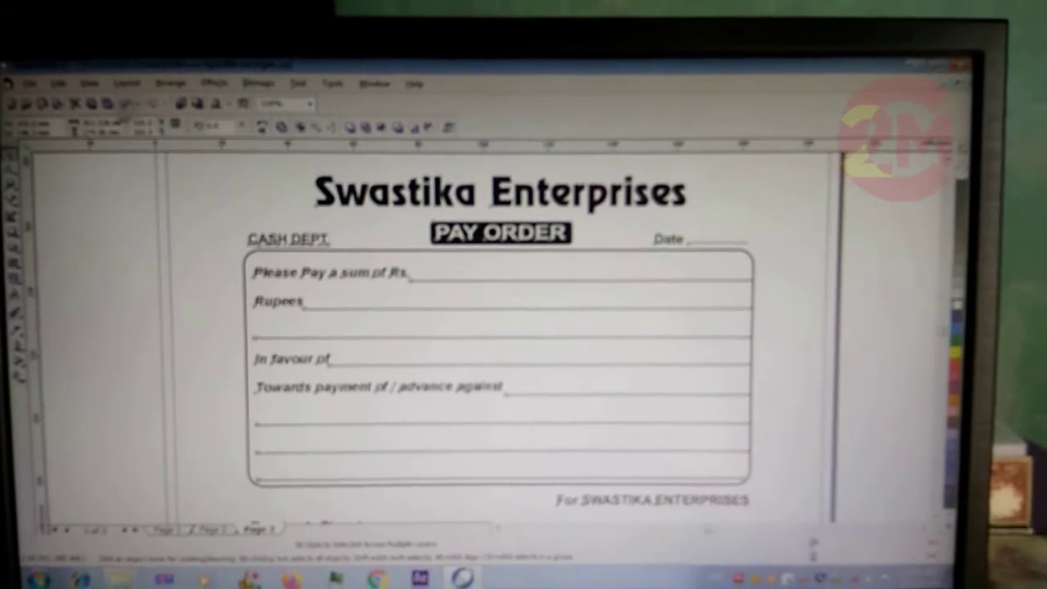
scroll(155, 229, down, 3)
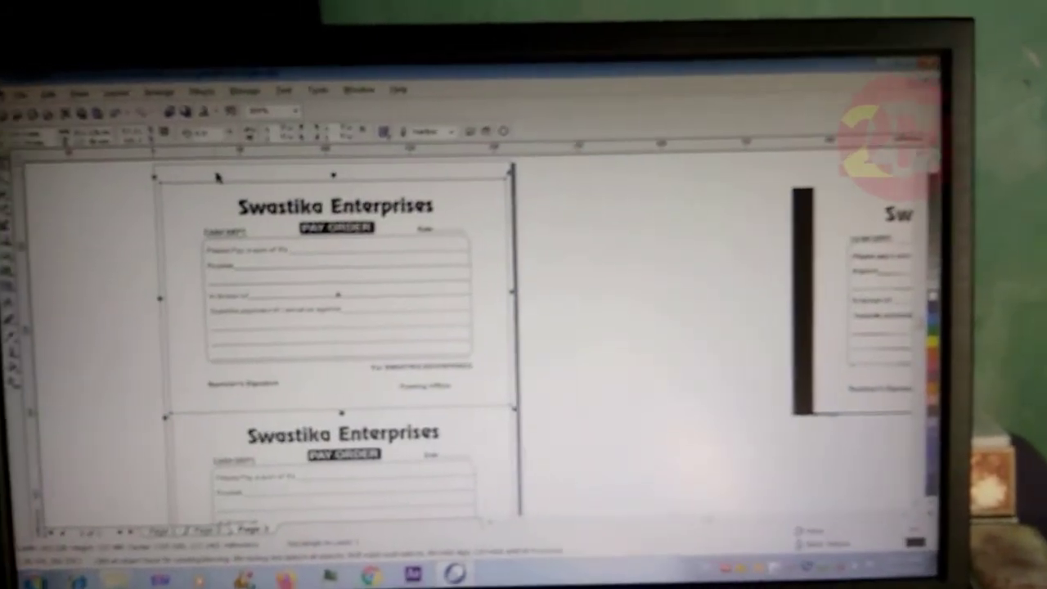
click(231, 150)
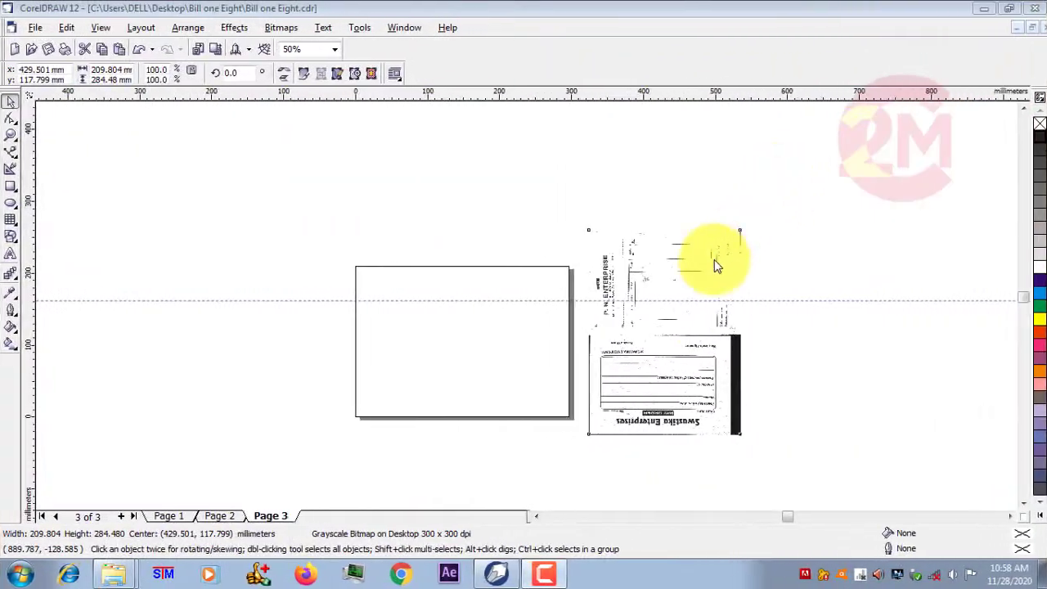
click(709, 263)
click(696, 401)
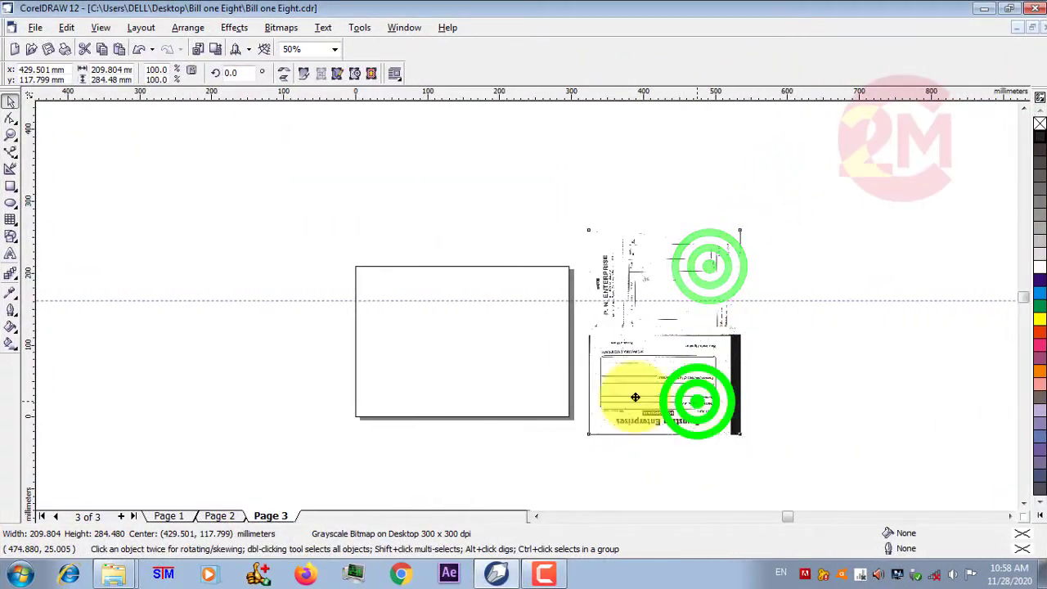
drag(634, 396, 283, 388)
Rotate the scanned sheet 180° so it stands upright
scroll(281, 361, up, 1)
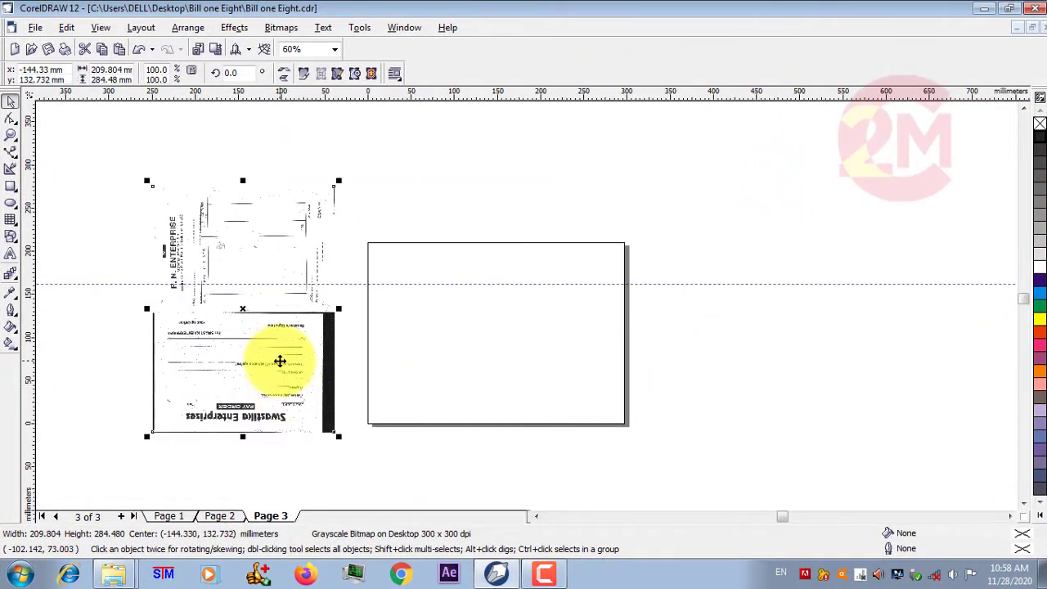
scroll(279, 361, up, 1)
click(280, 348)
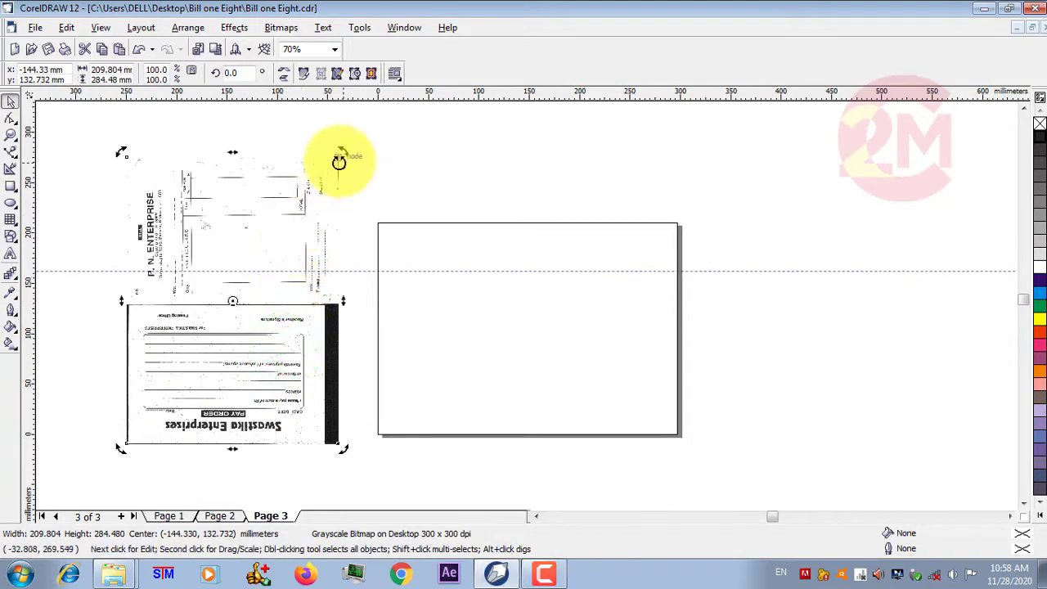
drag(342, 155, 166, 381)
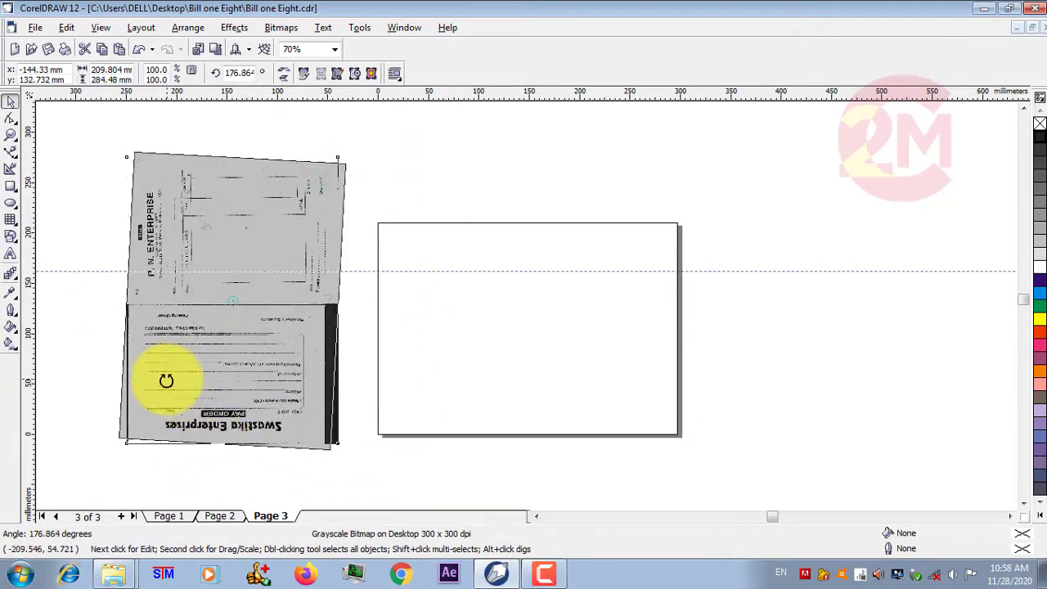
click(89, 232)
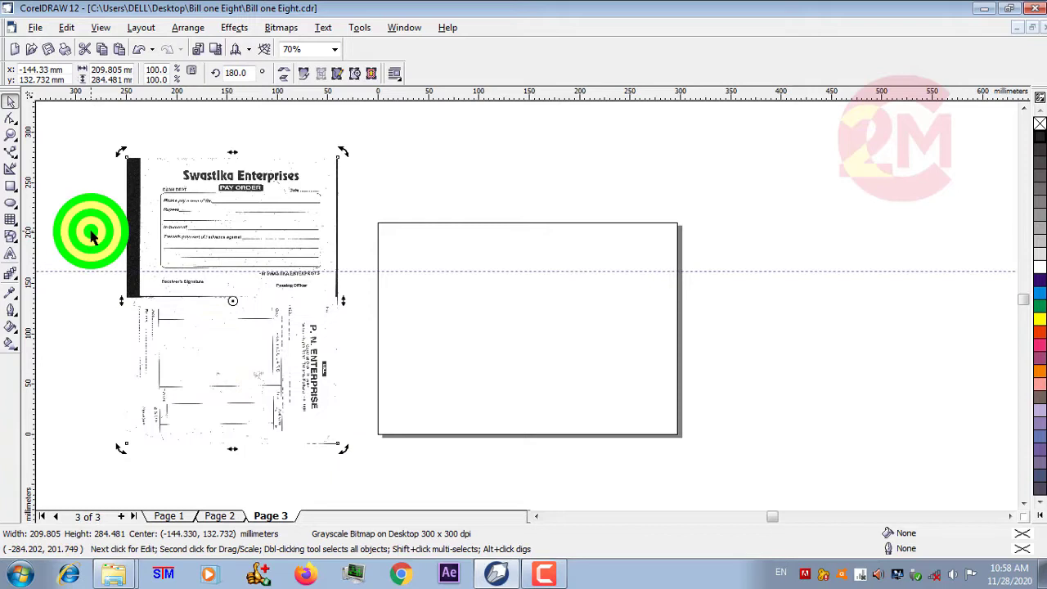
Crop off the lower P. N. Enterprise half with the Shape tool and move the form onto the page
click(10, 119)
click(201, 264)
drag(71, 413, 351, 479)
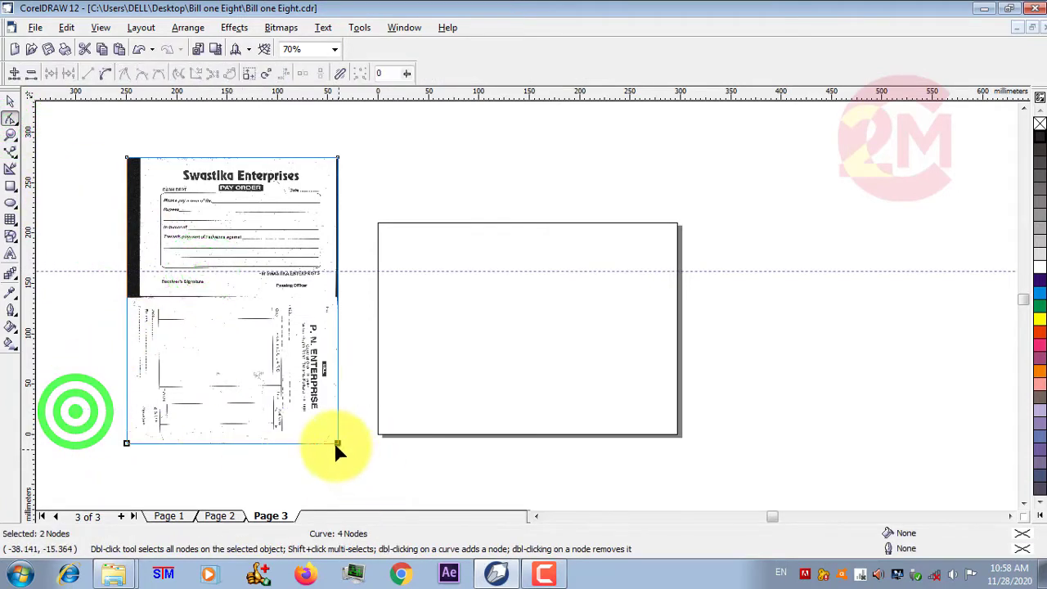
drag(337, 444, 345, 299)
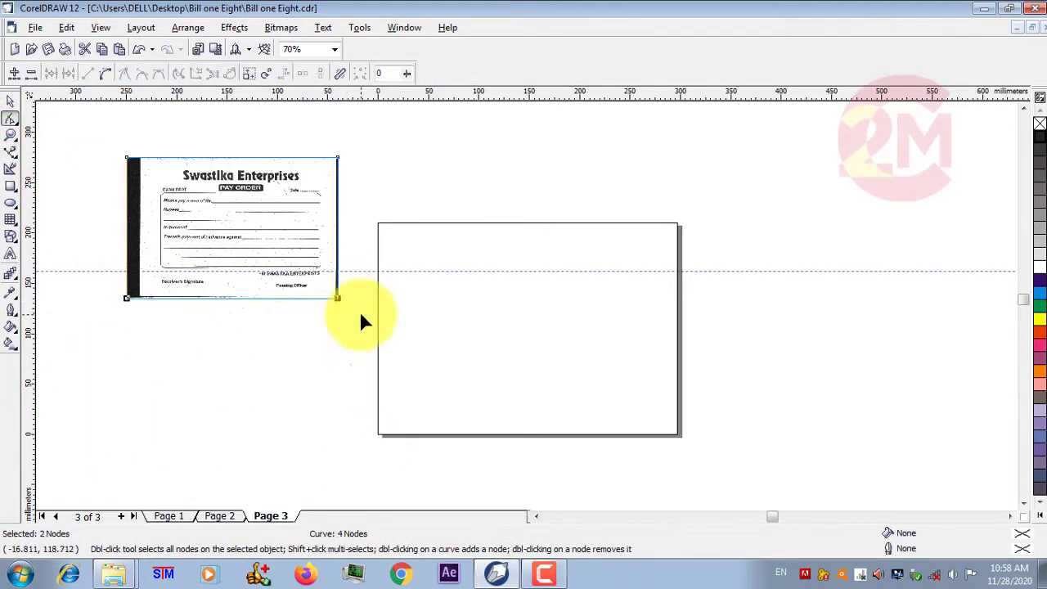
click(13, 99)
drag(185, 209, 478, 317)
Switch the page to portrait and move the pay order scan to its top
click(339, 179)
click(197, 74)
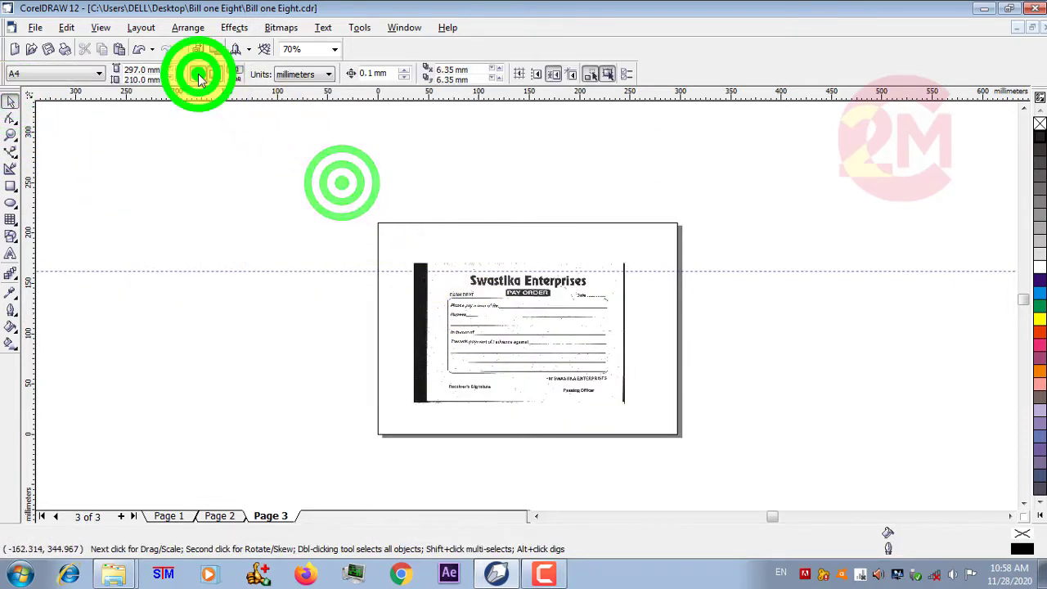
scroll(526, 302, up, 2)
scroll(546, 327, up, 2)
scroll(541, 344, up, 2)
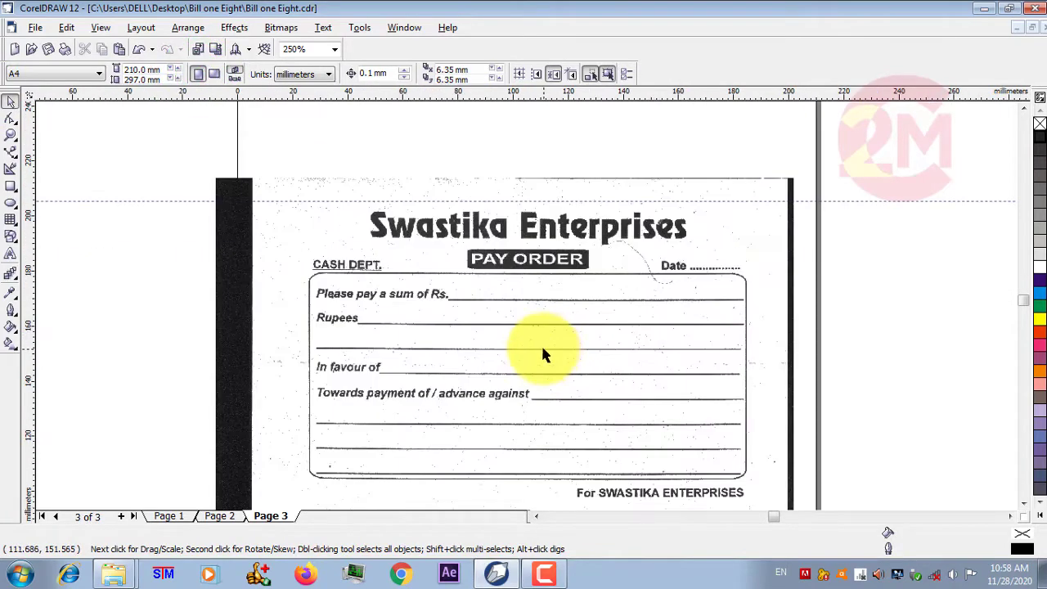
scroll(541, 361, down, 4)
drag(544, 372, 545, 280)
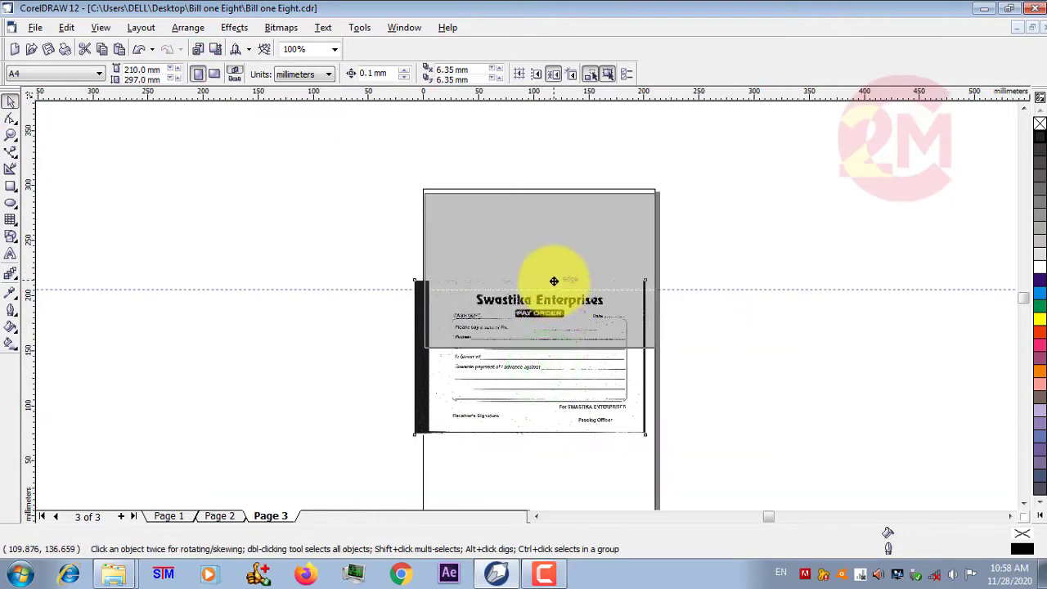
Pull a horizontal guideline below PAY ORDER, then remove it
scroll(598, 287, up, 1)
scroll(564, 196, up, 1)
scroll(565, 169, up, 1)
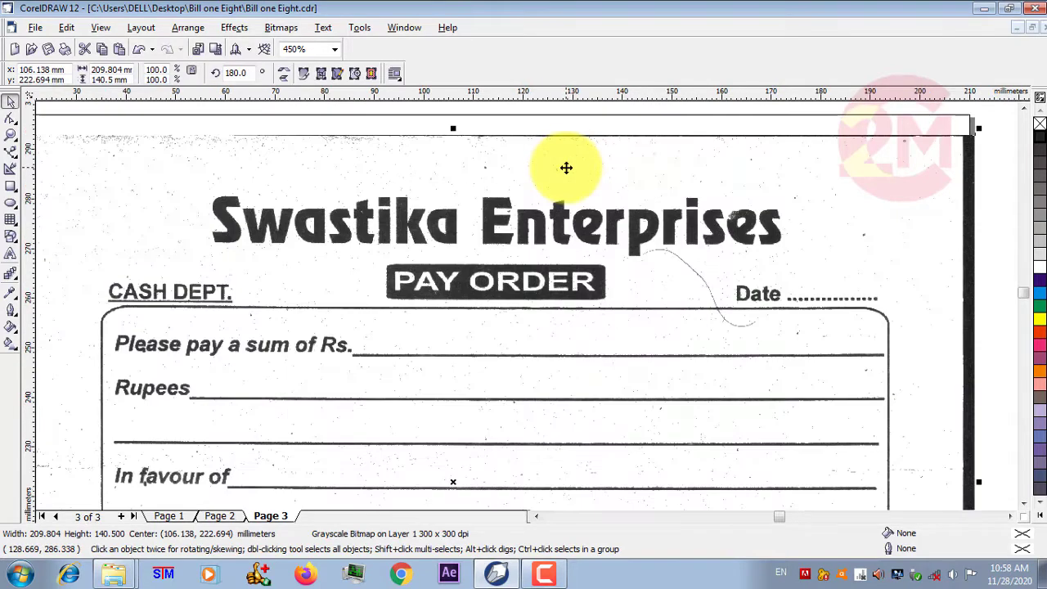
drag(553, 94, 552, 297)
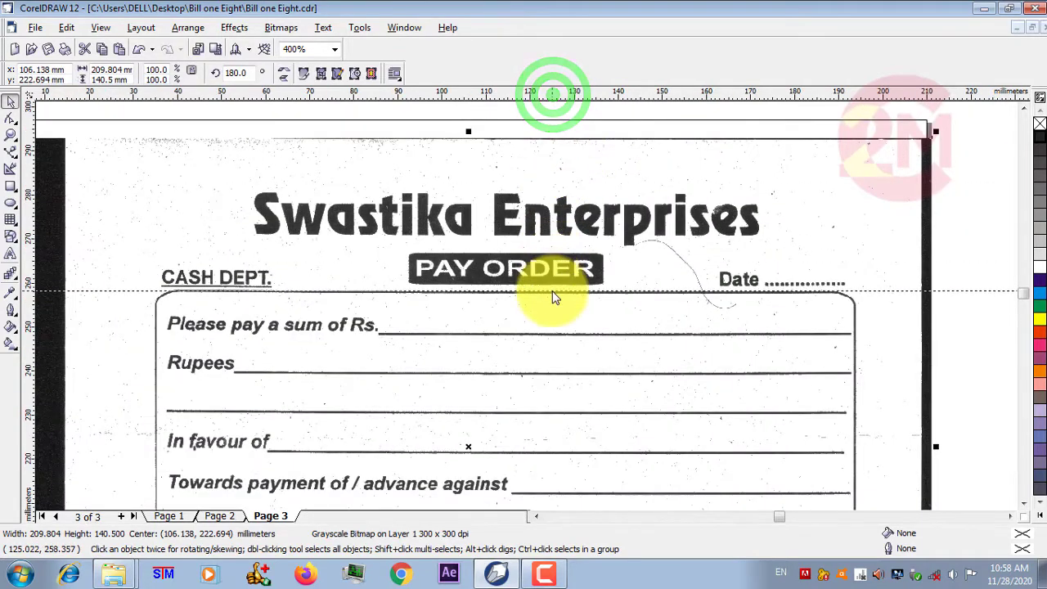
scroll(546, 344, down, 1)
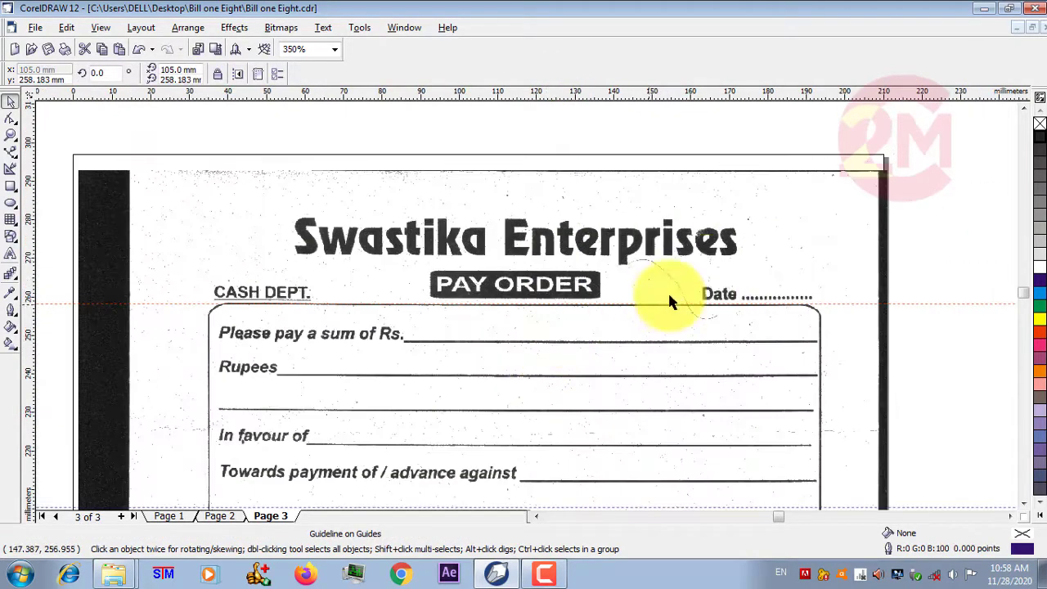
scroll(580, 208, down, 1)
key(Escape)
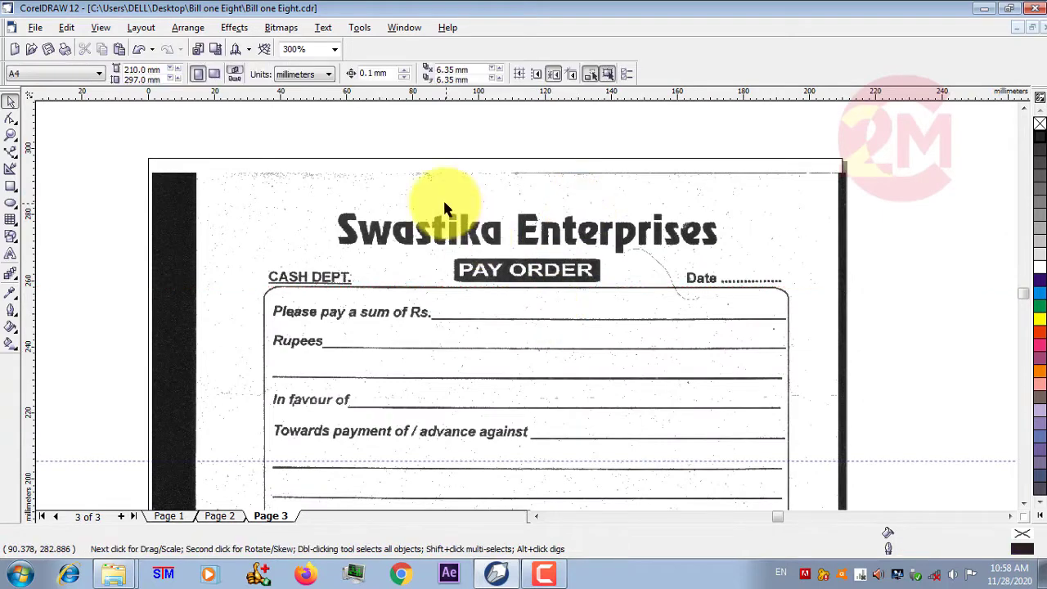
scroll(442, 198, down, 1)
scroll(517, 494, up, 1)
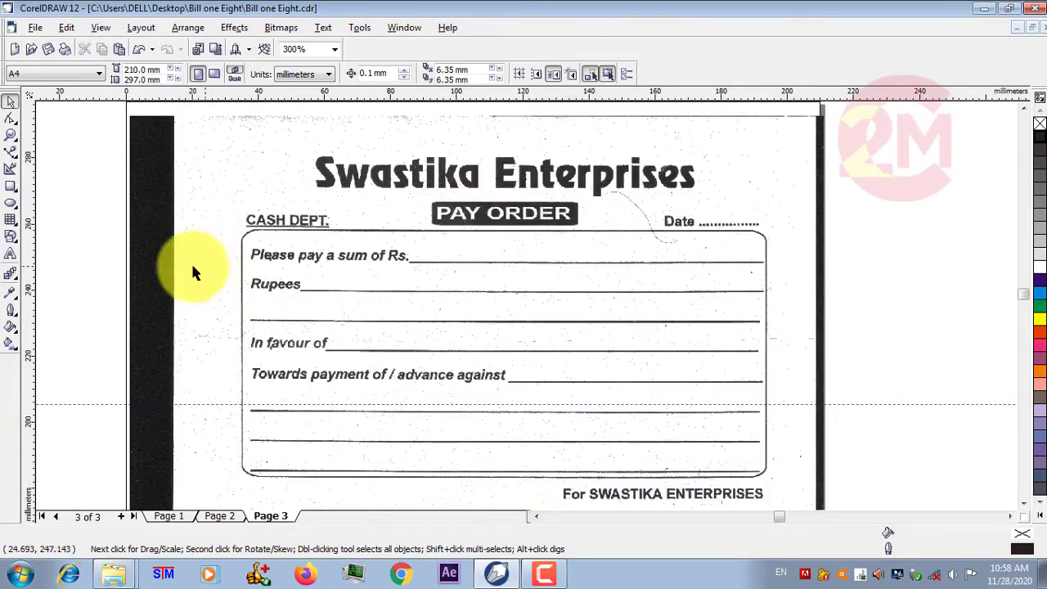
Draw a rectangle tracing the form's rounded border box
click(11, 184)
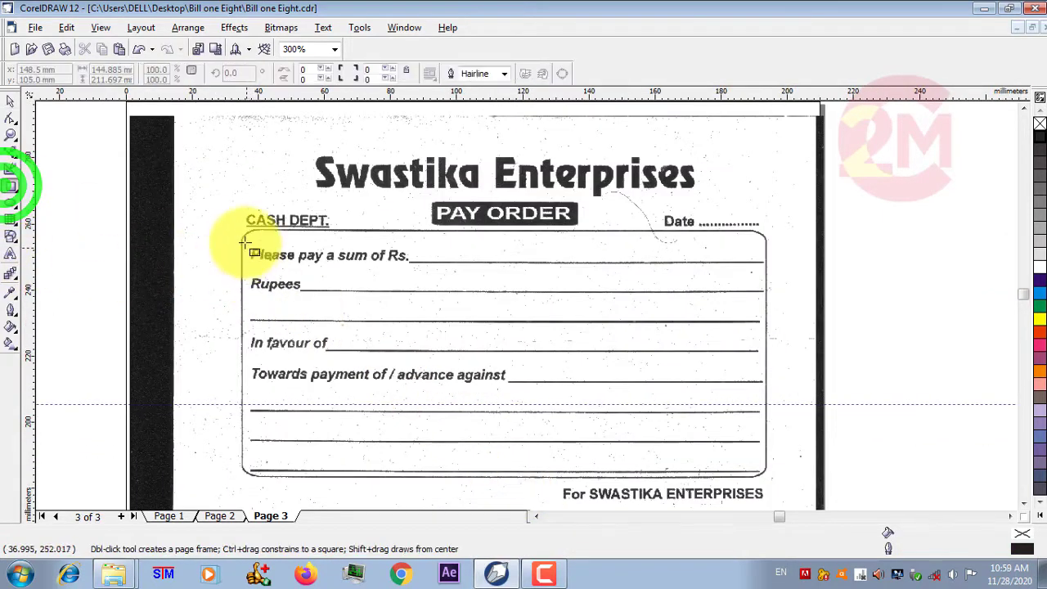
drag(244, 229, 753, 477)
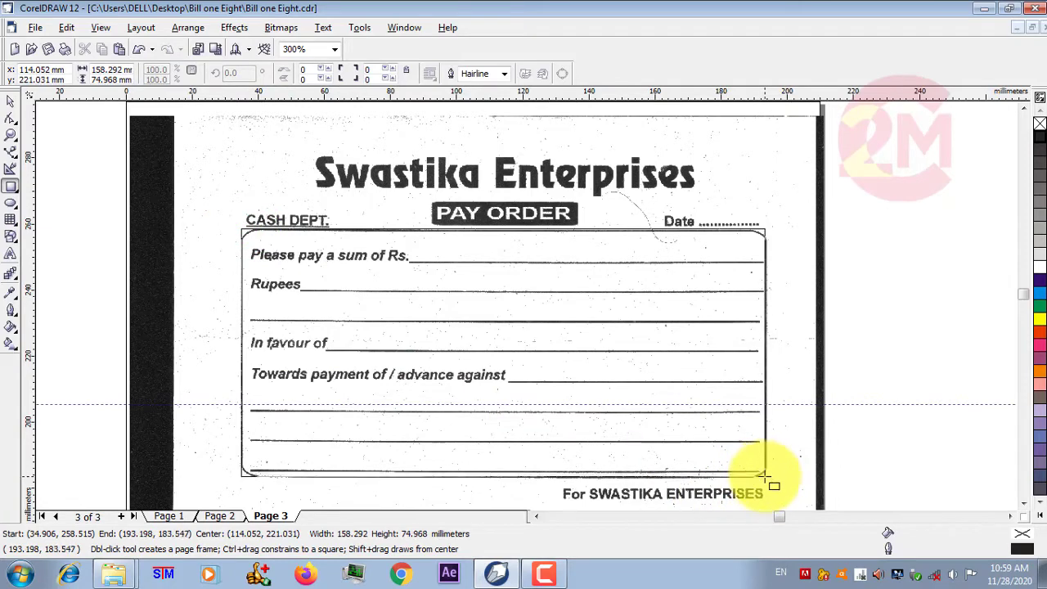
drag(762, 474, 763, 475)
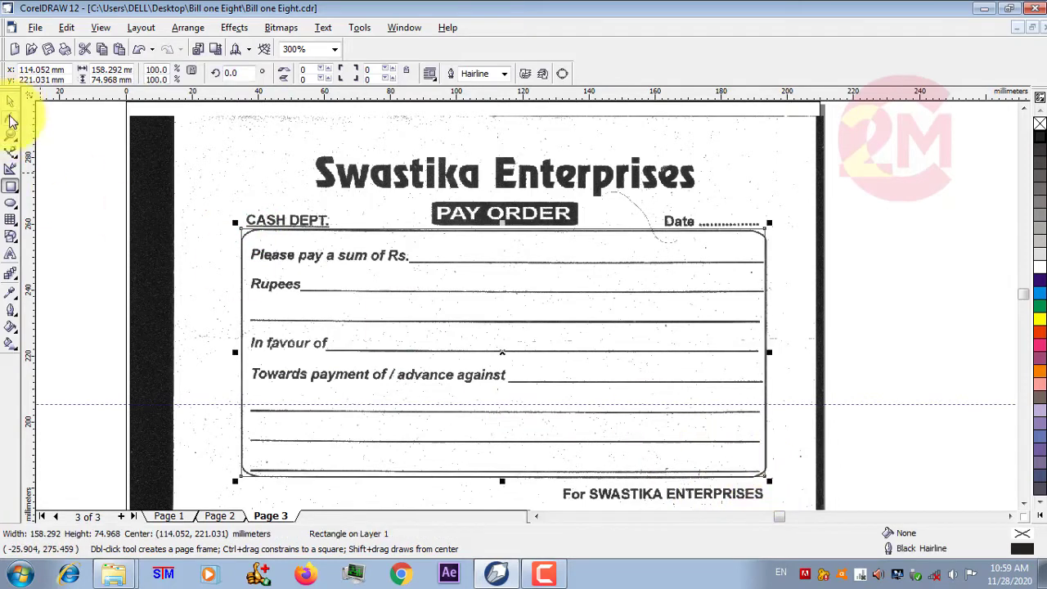
click(11, 118)
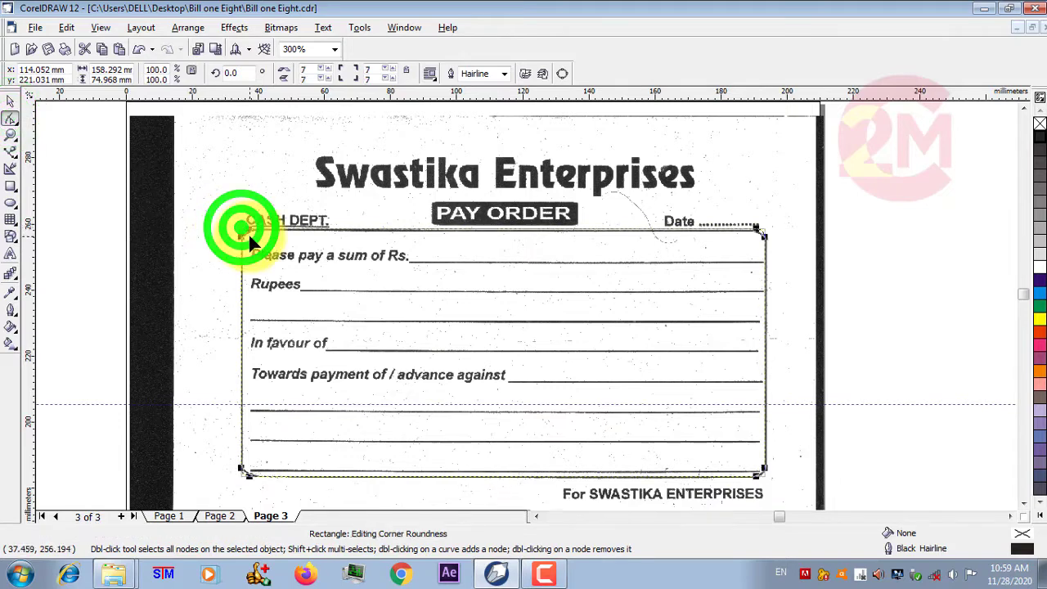
click(11, 100)
Set the rectangle's outline to 1.0 pt, then change it to 1.5 pt
click(504, 74)
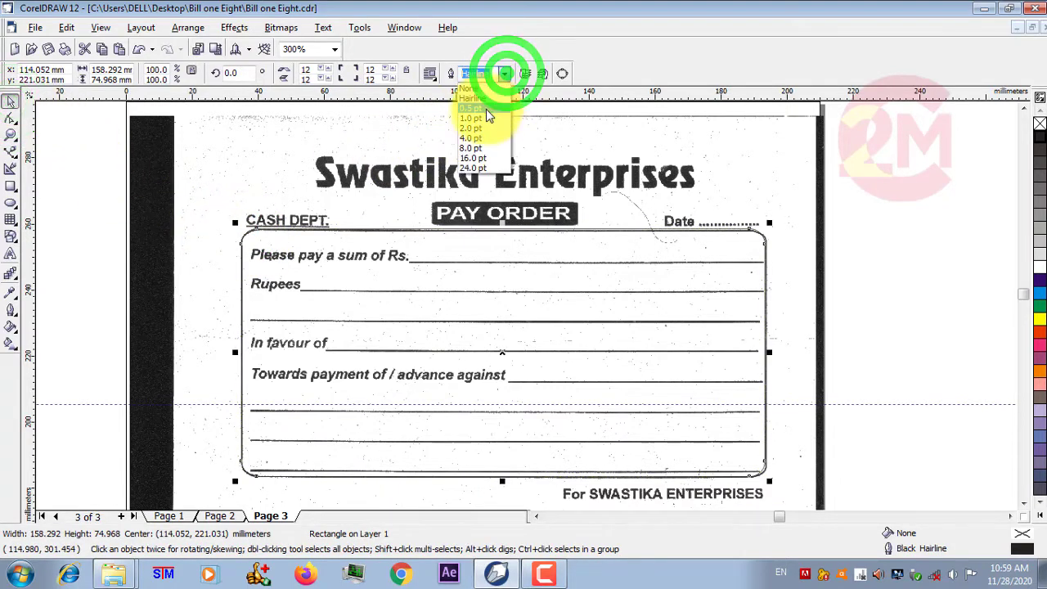
click(482, 114)
click(90, 220)
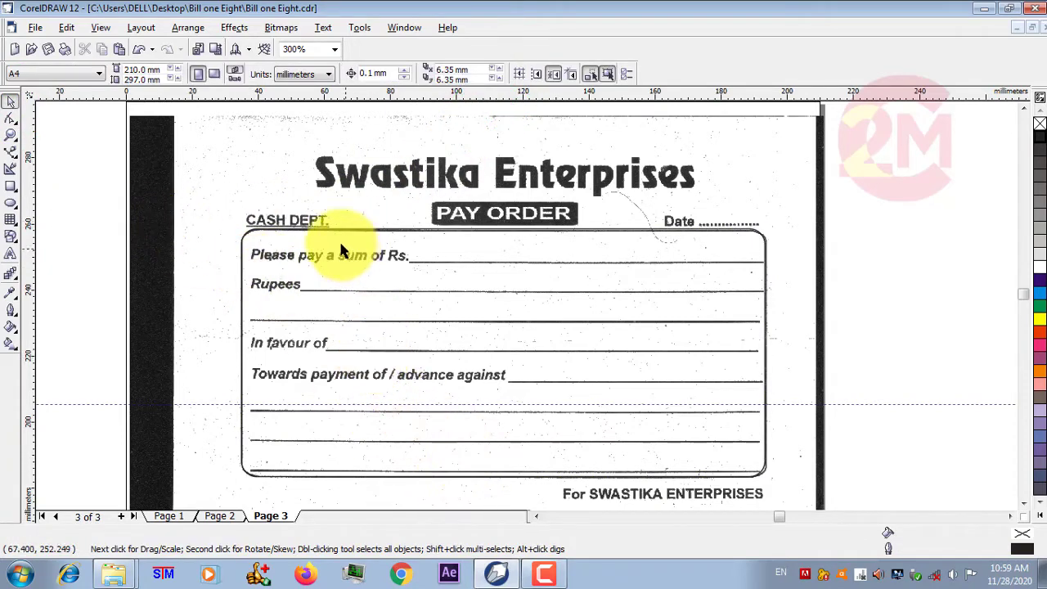
scroll(229, 225, up, 1)
scroll(227, 228, up, 1)
scroll(227, 228, up, 1)
click(227, 224)
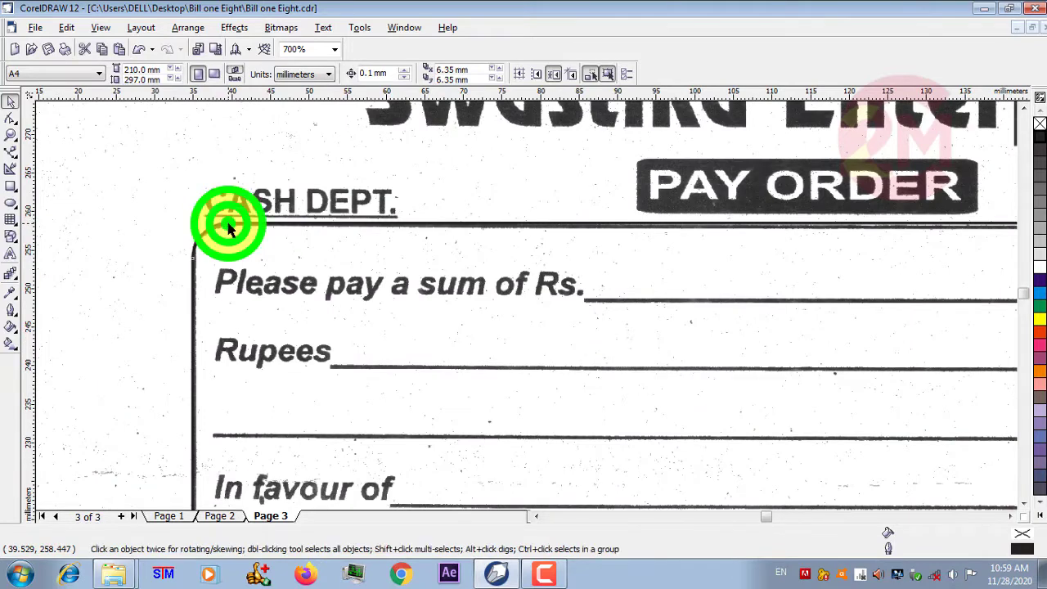
click(471, 76)
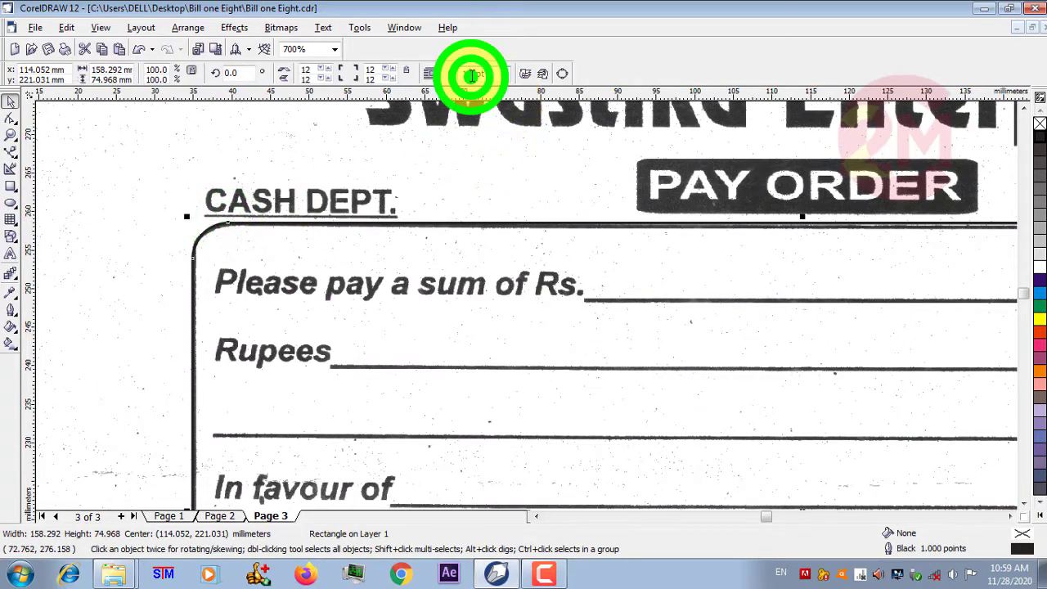
text(1.5)
key(Return)
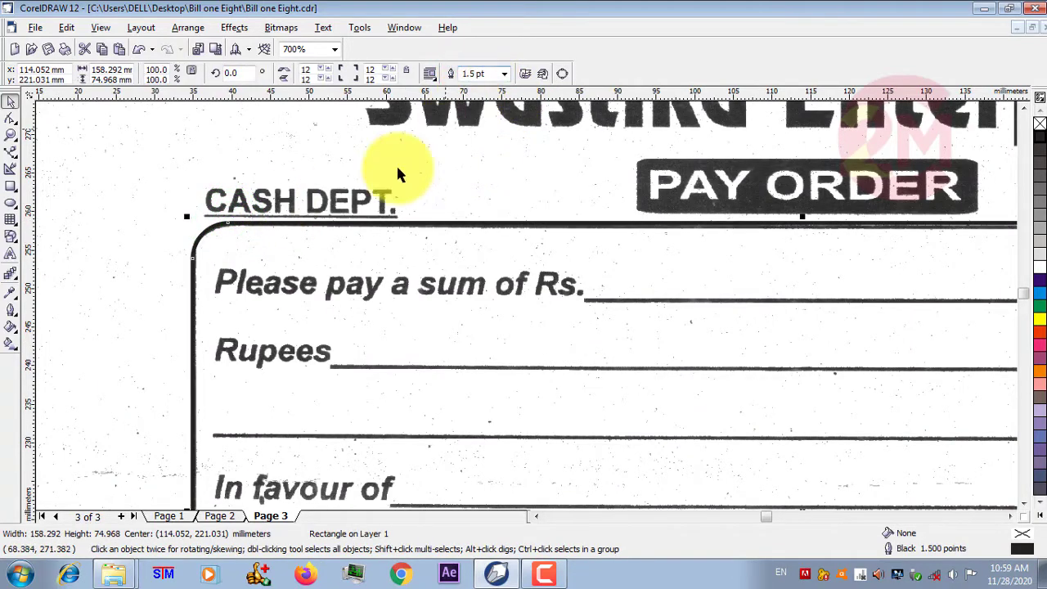
scroll(271, 246, down, 1)
scroll(271, 246, down, 1)
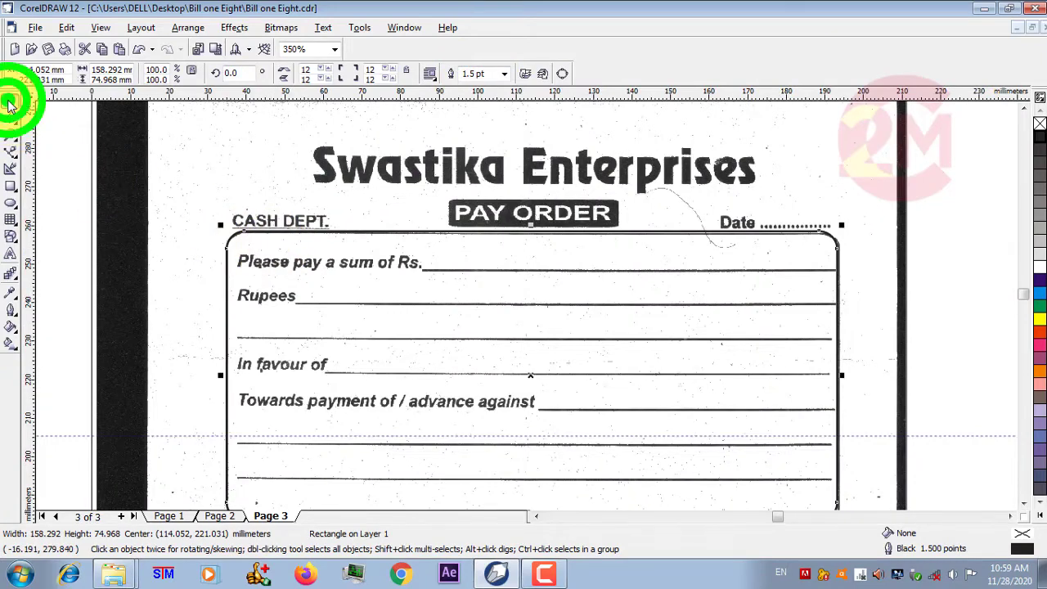
scroll(532, 227, up, 1)
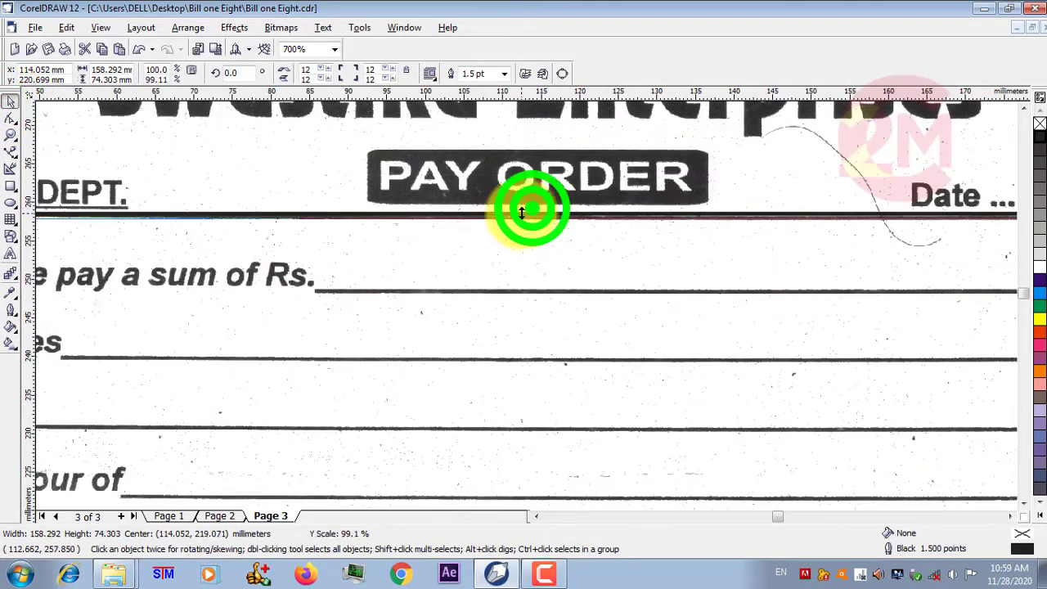
scroll(517, 211, down, 1)
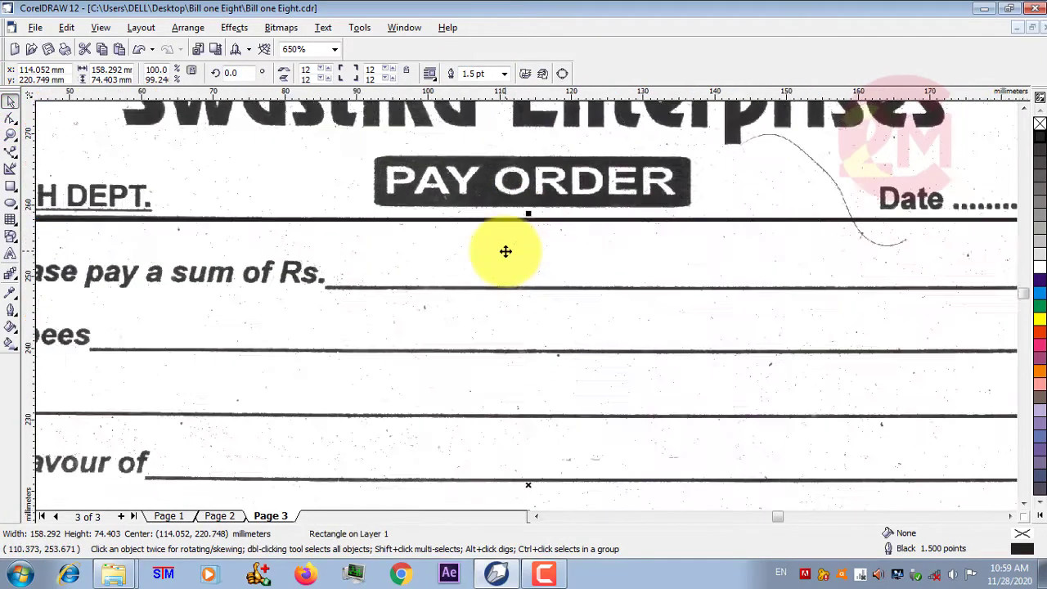
click(53, 201)
Add a centre-aligned 'SWASTIKA ENTERPRISES' text line above the scanned heading
scroll(380, 257, down, 1)
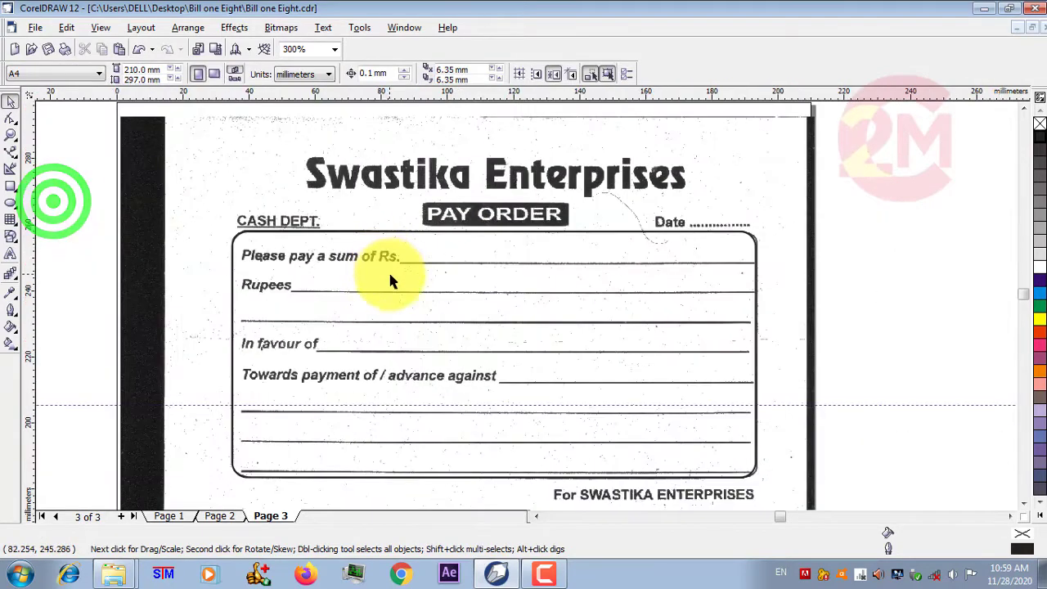
scroll(390, 281, down, 1)
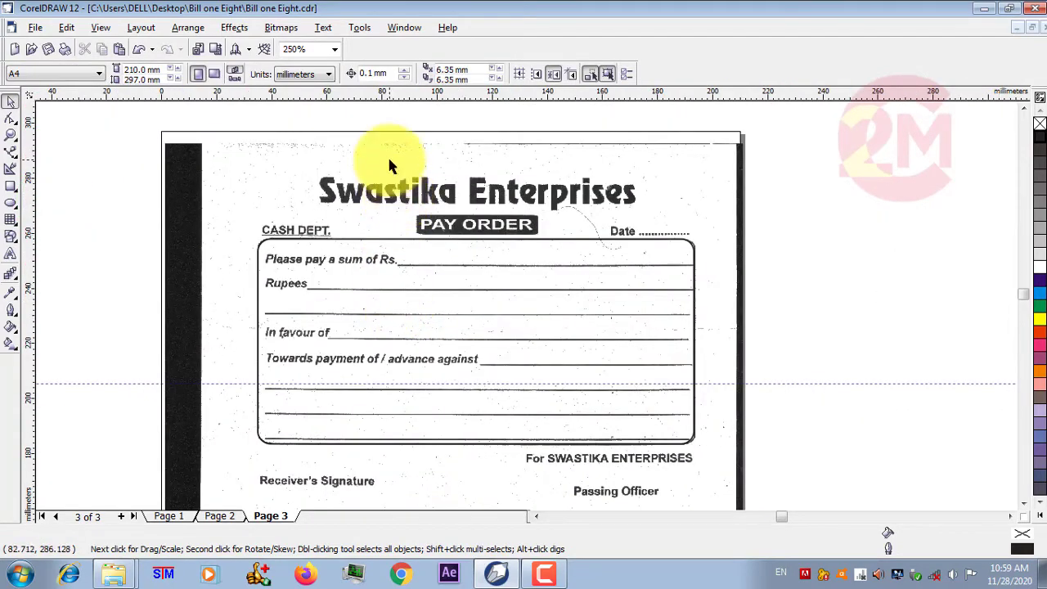
click(14, 258)
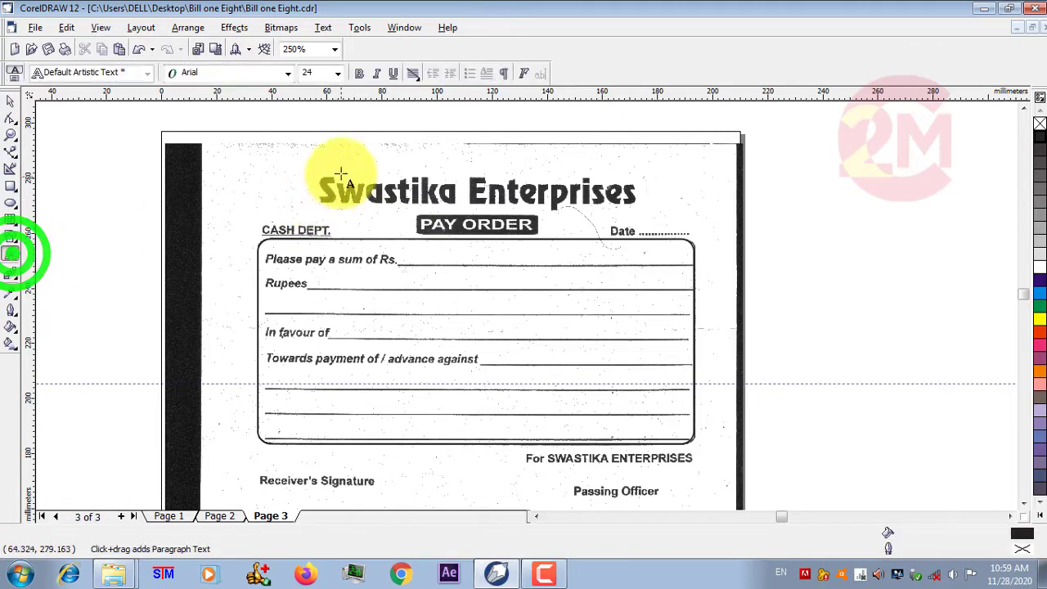
click(342, 164)
text(SWASTIKA ENTERPRISES)
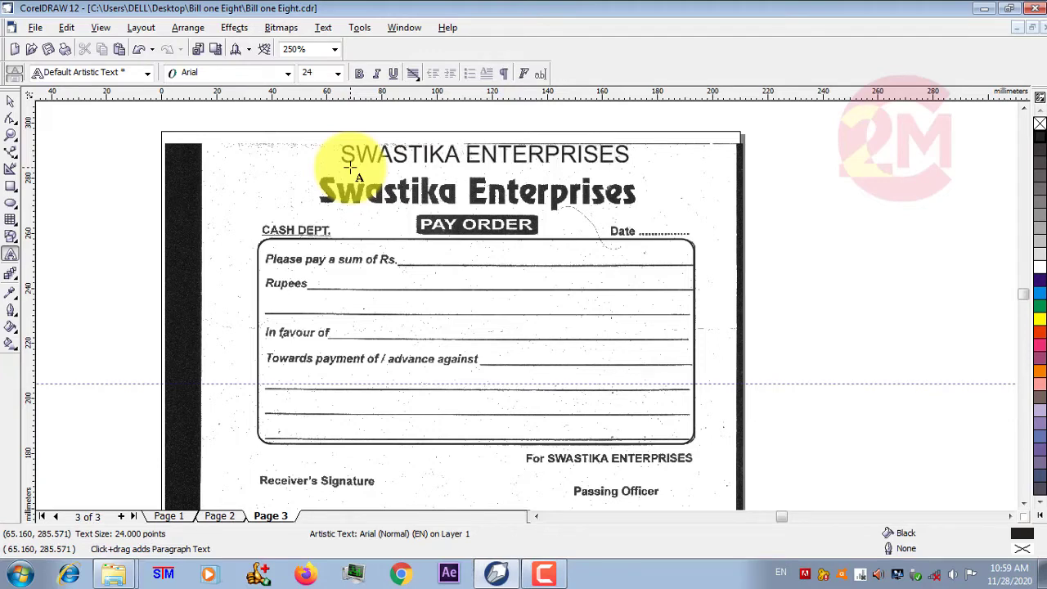
key(ctrl+a)
key(ctrl+e)
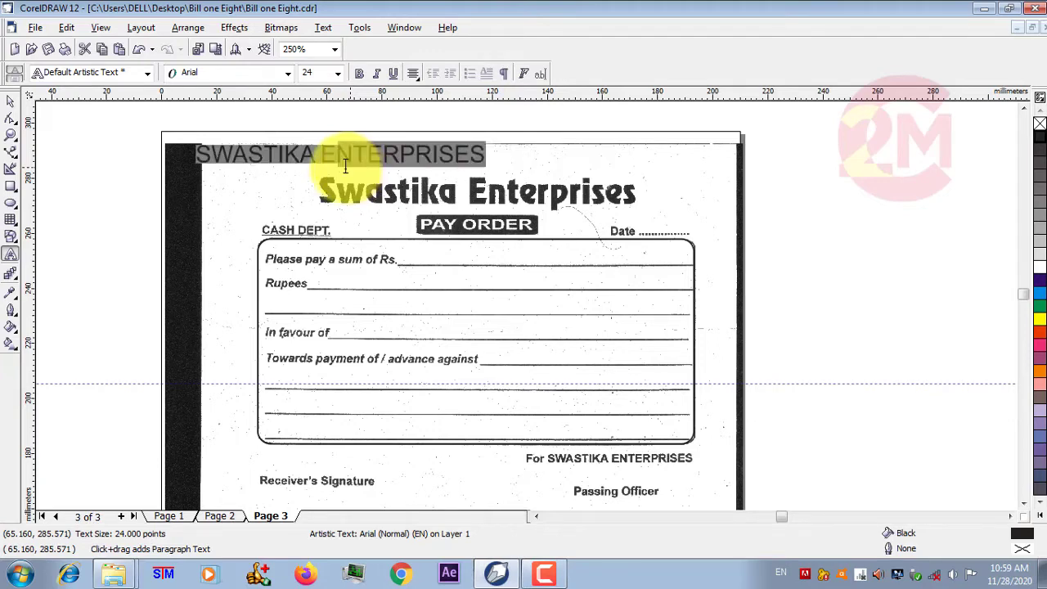
click(11, 103)
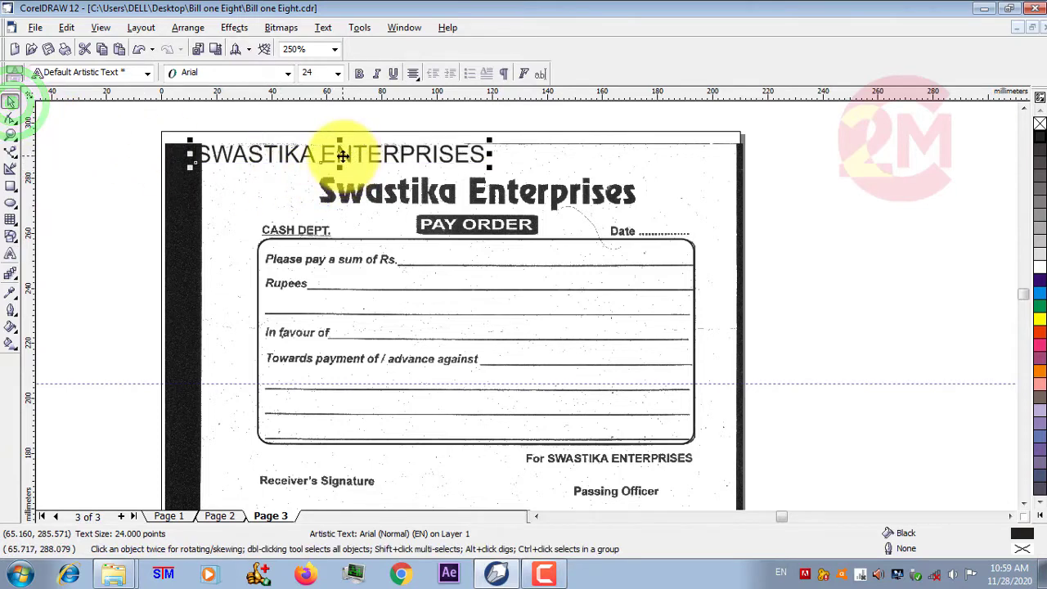
drag(342, 156, 485, 156)
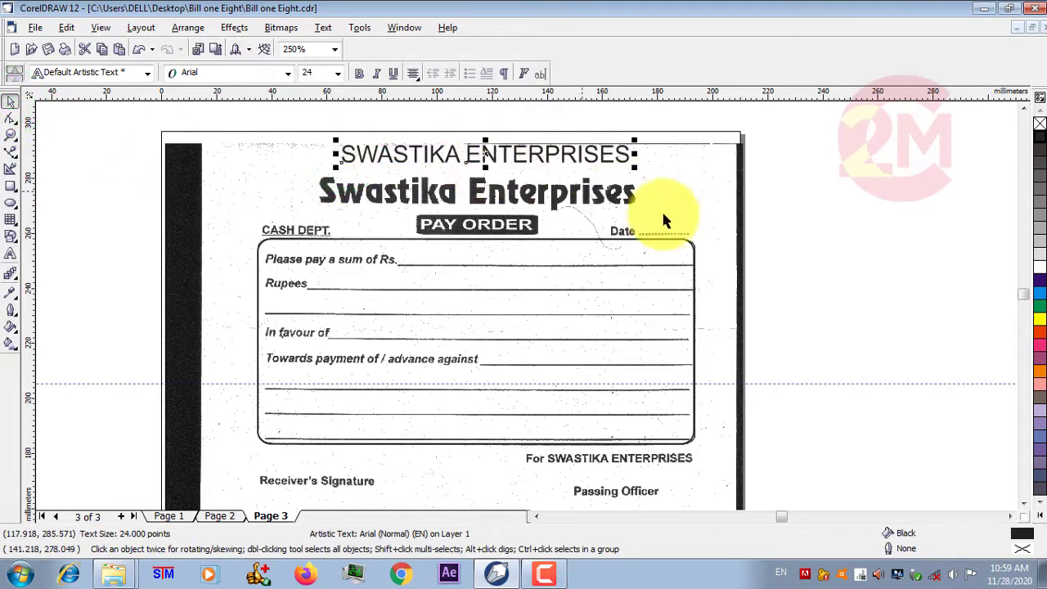
Convert the Swastika Enterprises text to Title Case
scroll(662, 219, left, 2)
click(9, 258)
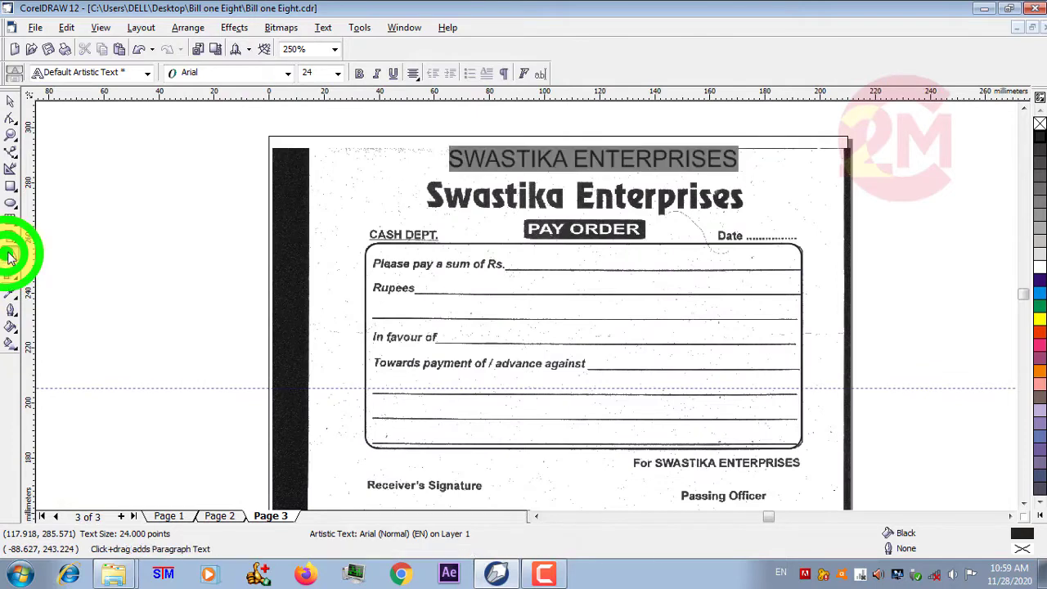
key(shift+F3)
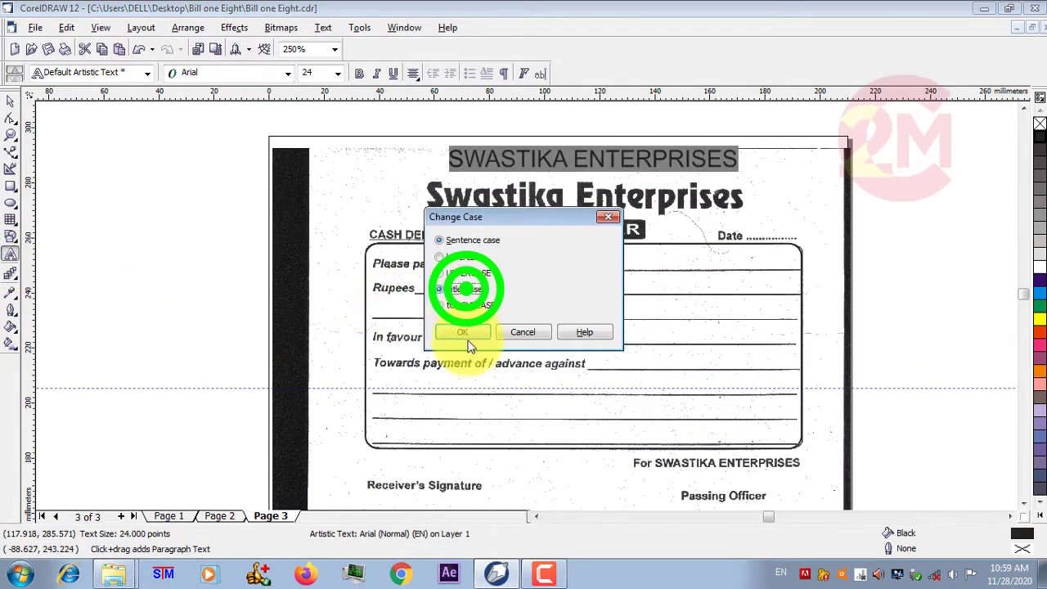
click(464, 332)
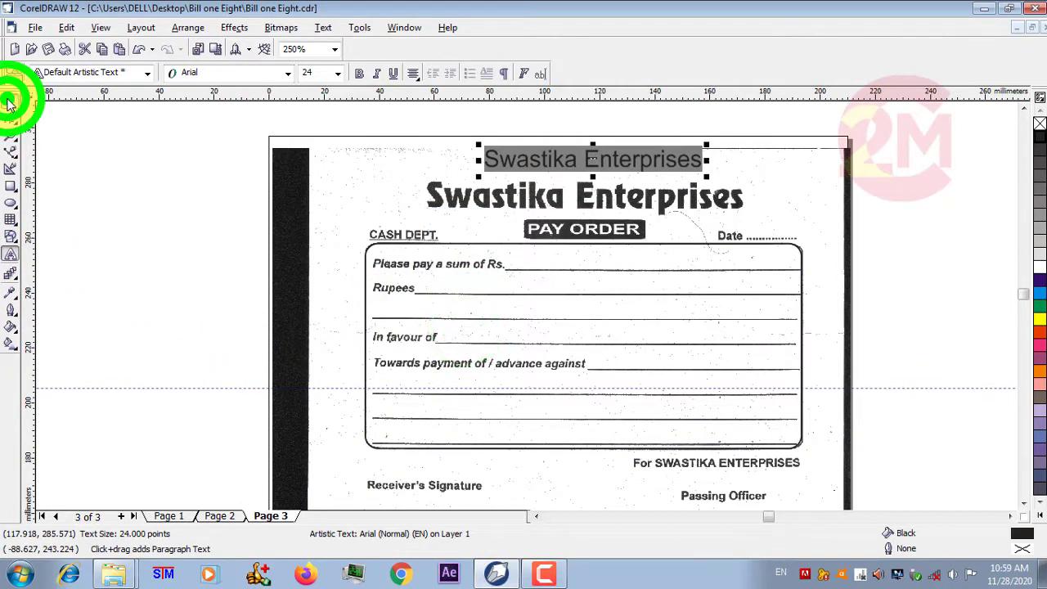
click(9, 100)
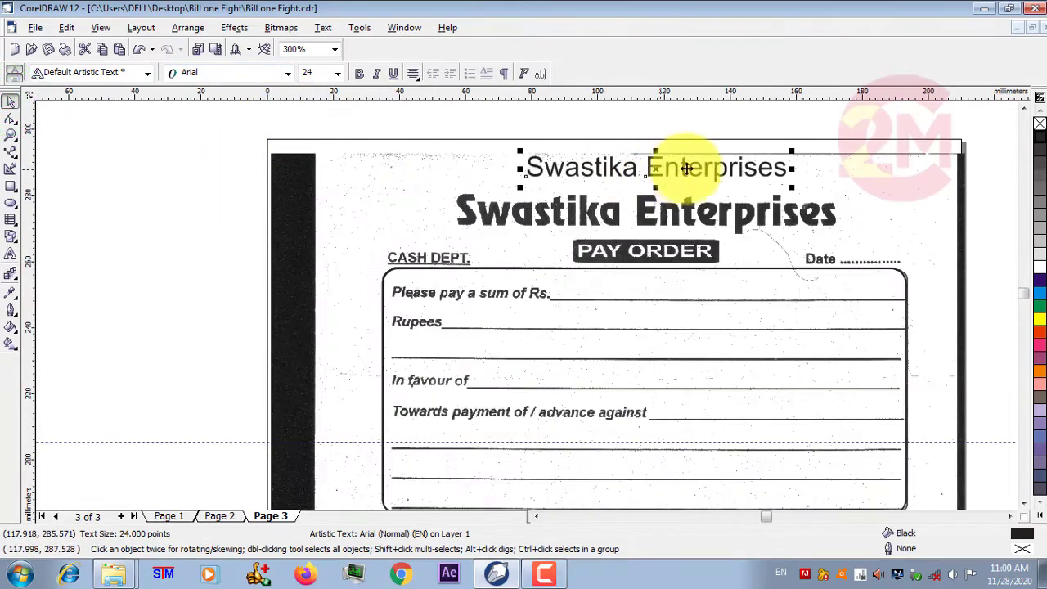
scroll(794, 164, left, 2)
scroll(393, 196, up, 1)
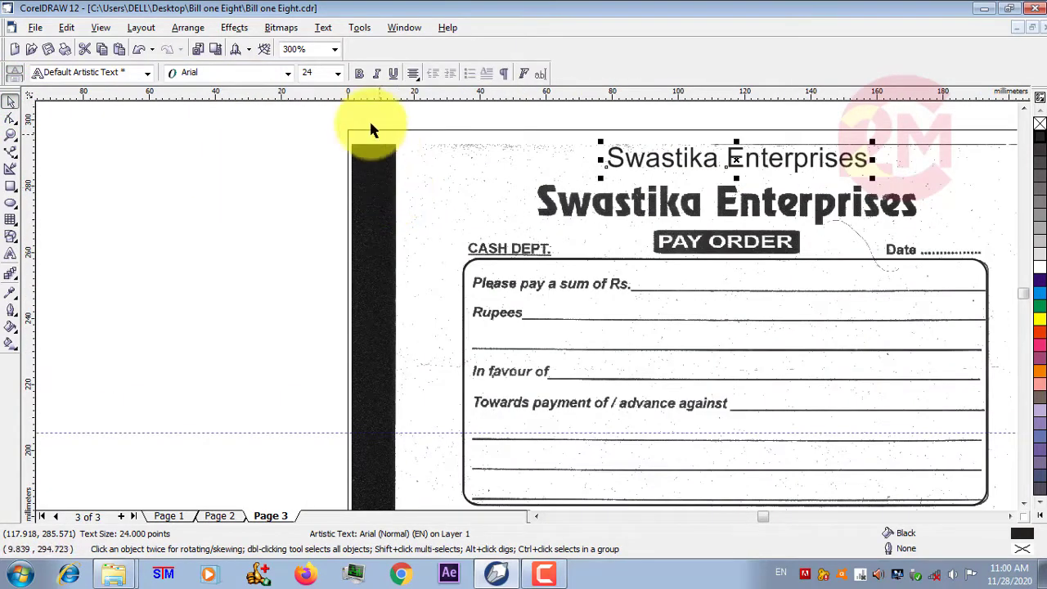
Preview fonts from the list and apply Revue to the Swastika Enterprises text
click(253, 74)
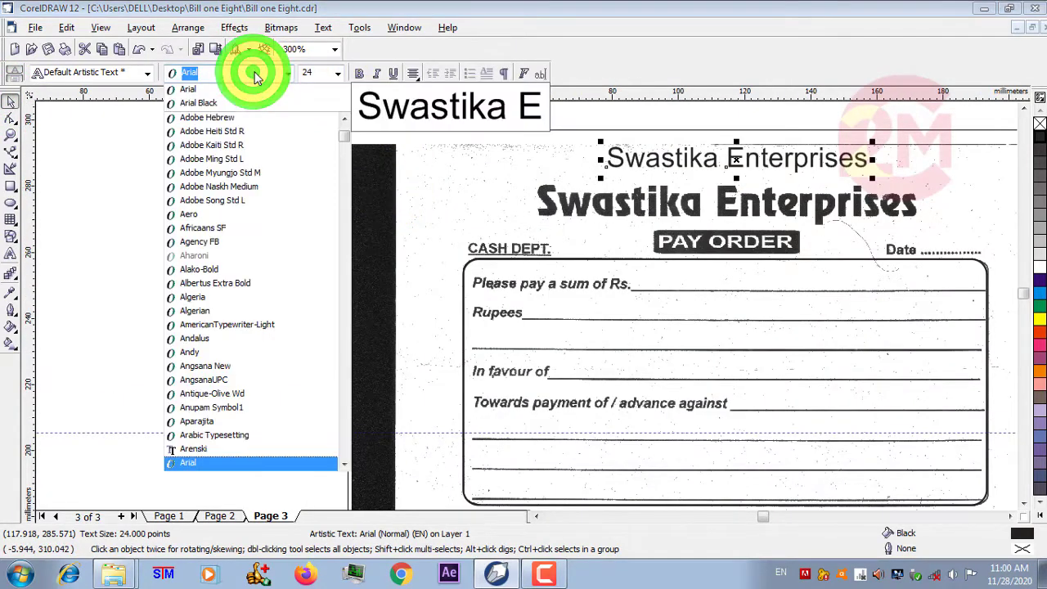
key(Down)
key(Down)
key(Down)
key(Down)
key(Down)
key(Down)
key(Down)
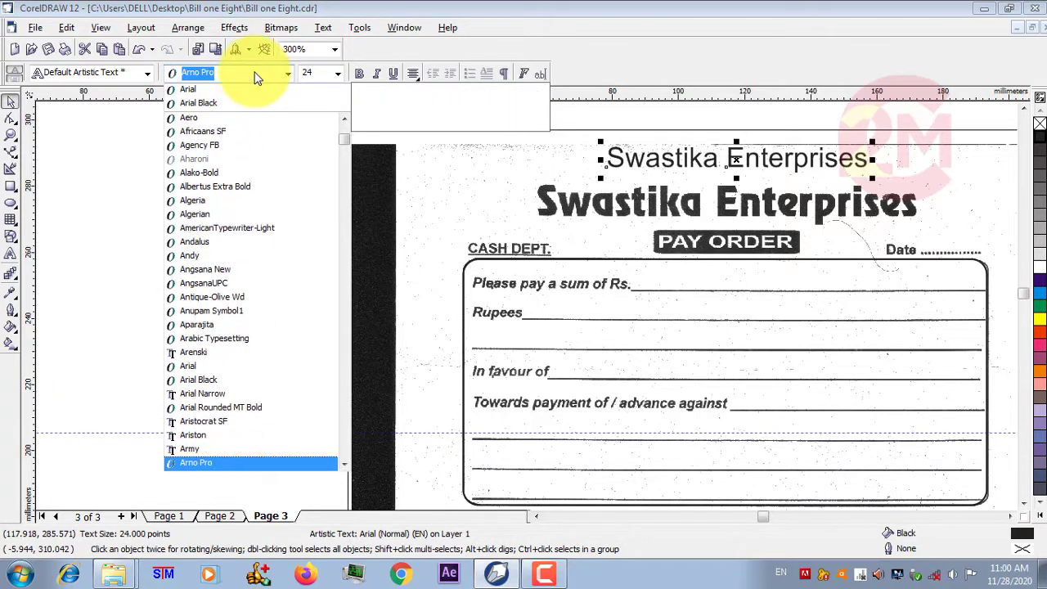
key(Down)
key(Down)
key(Down)
key(Down)
key(Down)
key(Down)
key(Down)
key(Down)
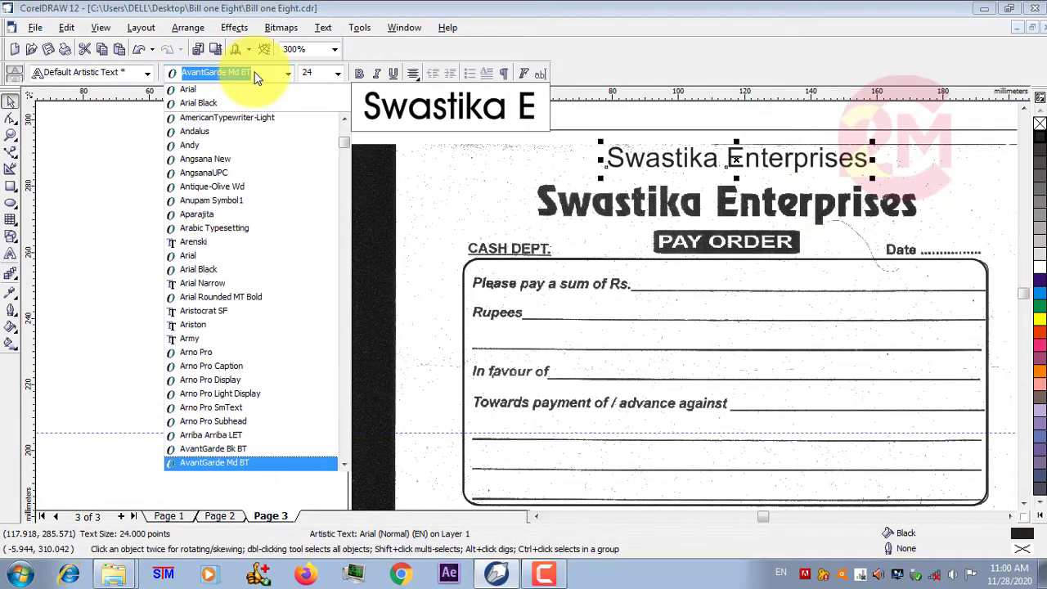
key(Down)
key(Down)
key(Down)
key(Down)
key(Down)
key(Down)
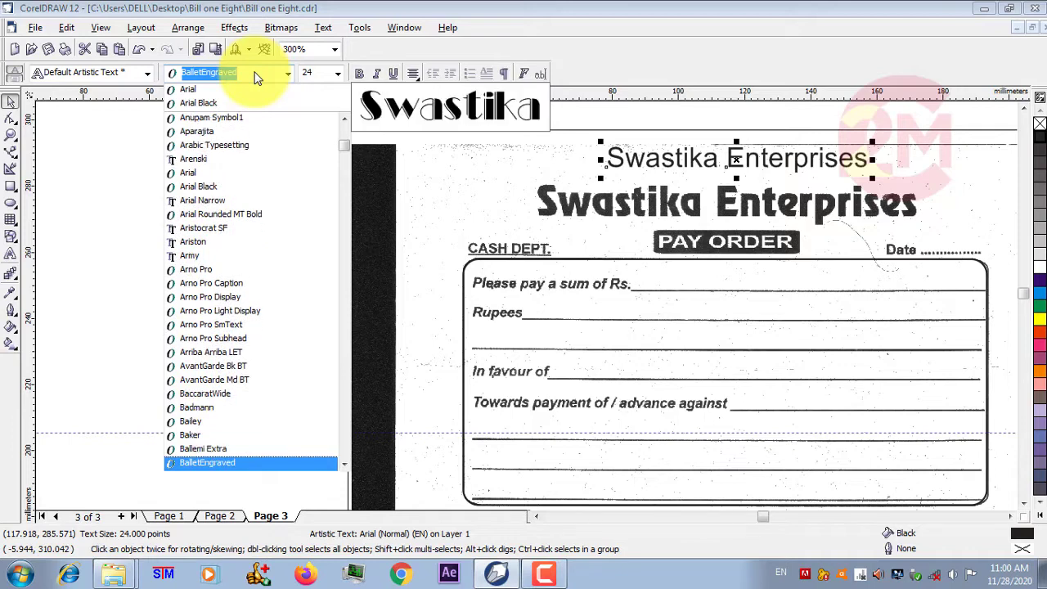
key(Down)
key(Down)
key(Down)
key(Down)
key(Down)
key(Down)
key(Down)
key(Down)
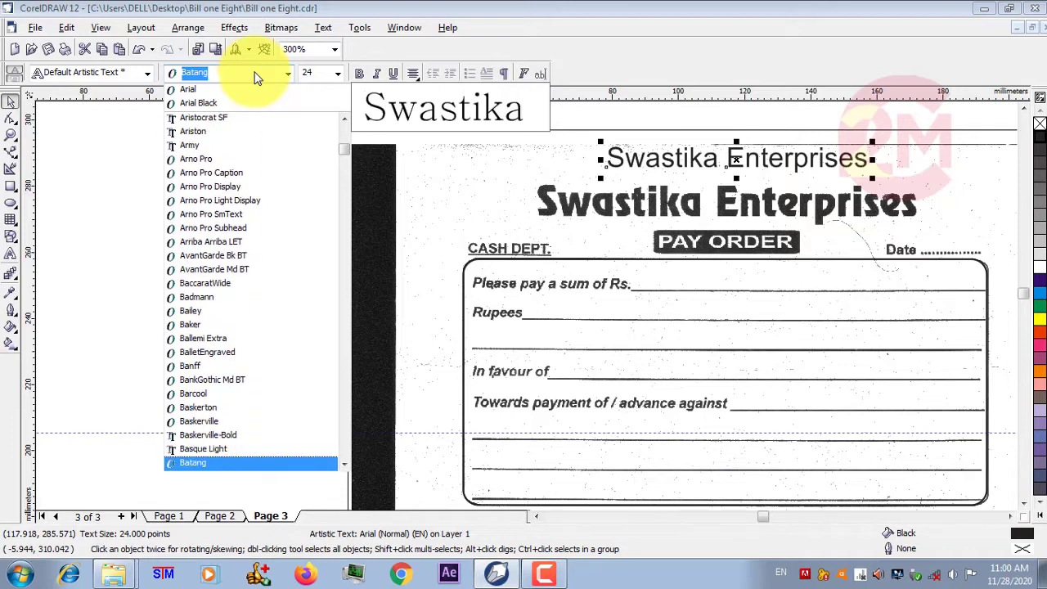
key(Down)
key(Down)
key(Down)
key(Down)
key(Down)
key(Down)
key(Down)
key(Down)
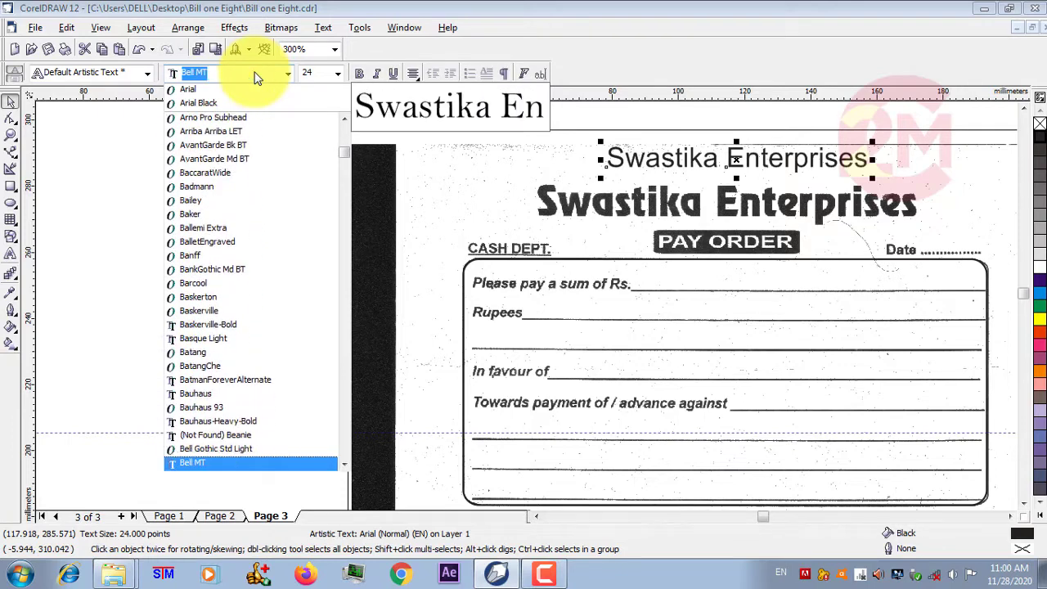
key(Down)
key(Down)
key(Down)
key(Down)
key(Down)
key(Down)
key(Down)
key(Down)
key(Down)
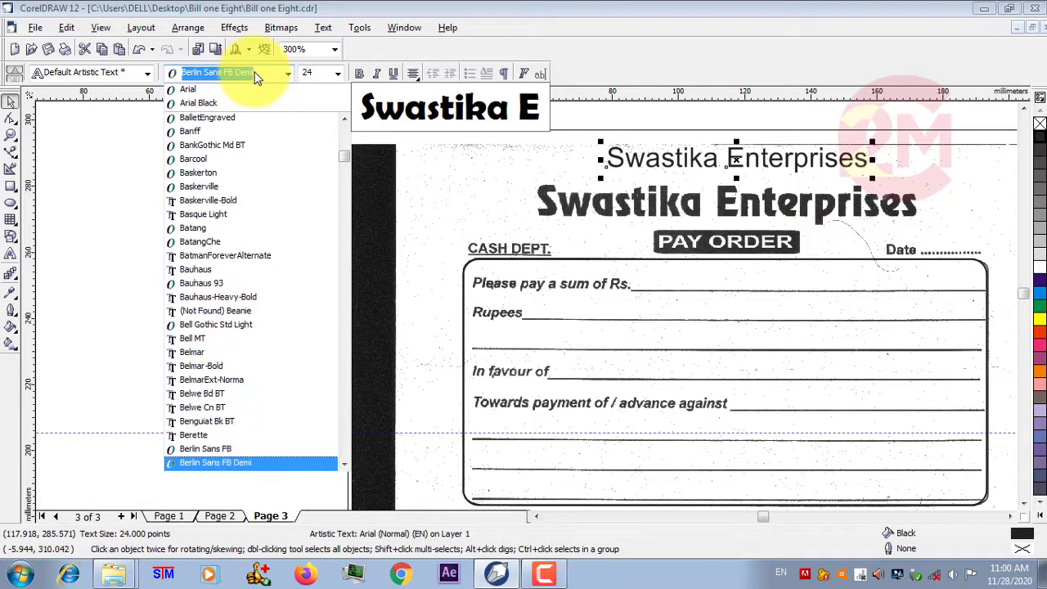
key(Down)
key(Down)
key(Down)
key(Down)
key(Down)
key(Down)
key(Down)
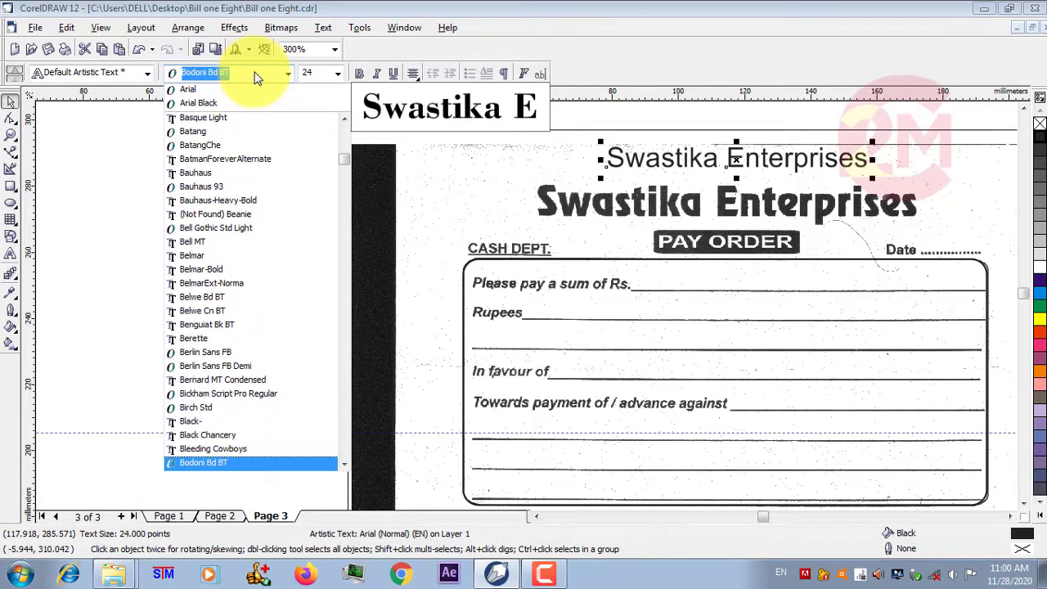
key(Down)
key(Down)
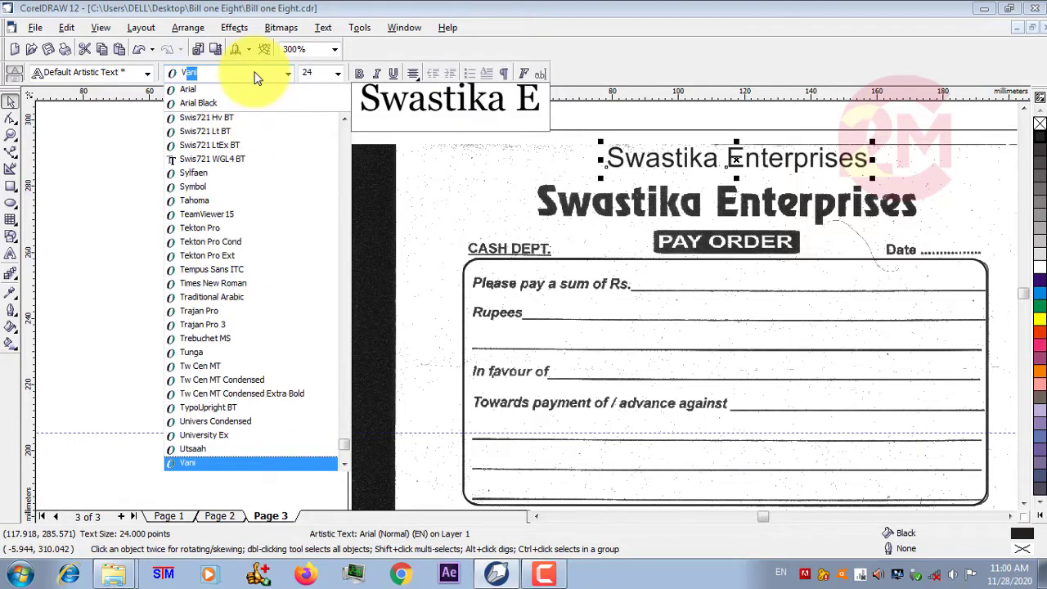
key(Down)
key(Down)
key(Down)
key(Down)
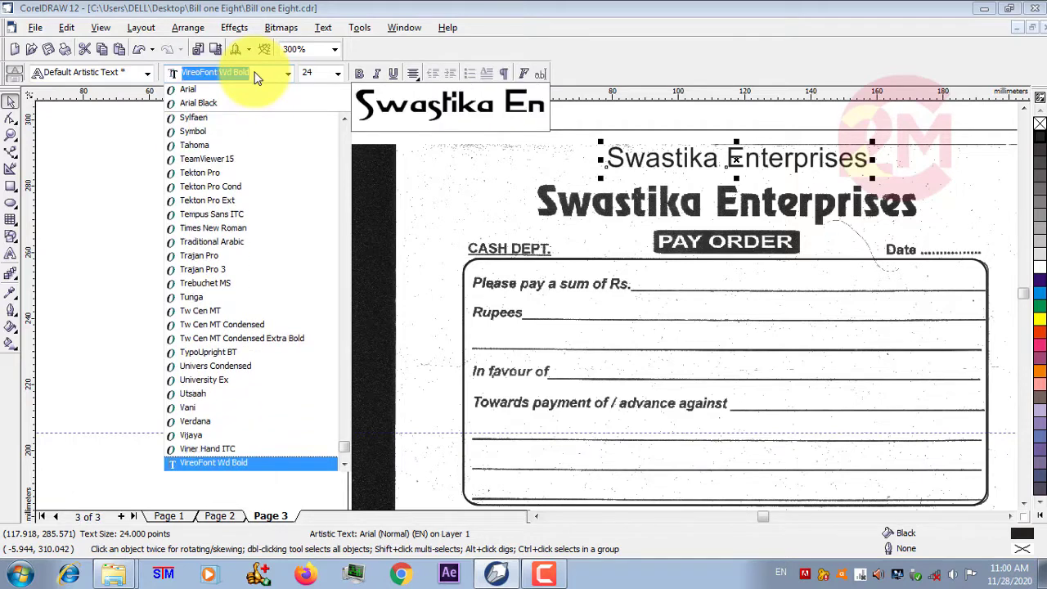
key(Down)
key(Down)
key(Down)
key(Down)
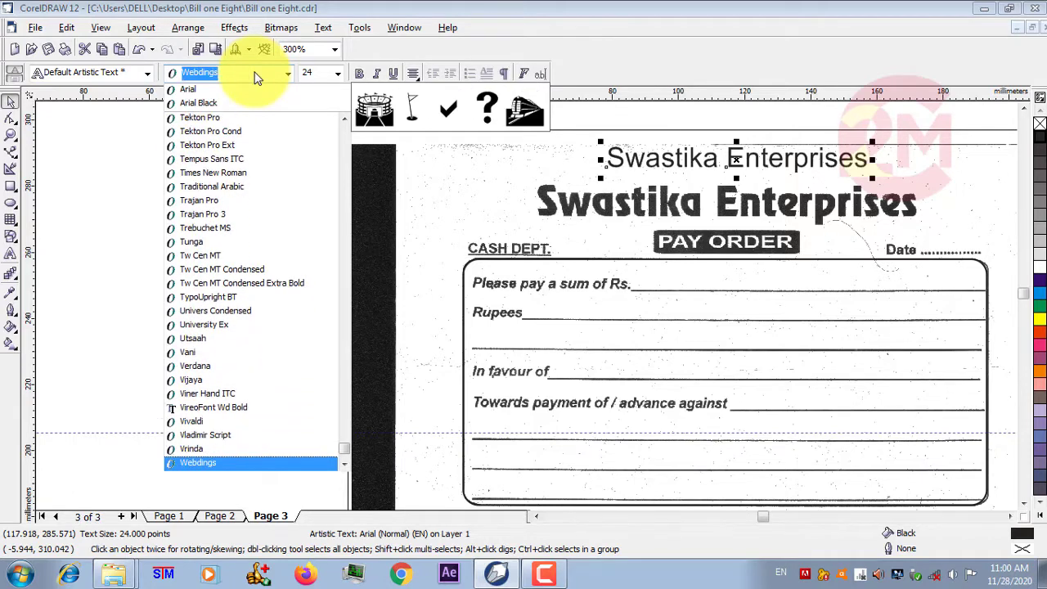
key(Down)
key(Down)
key(Down)
key(Down)
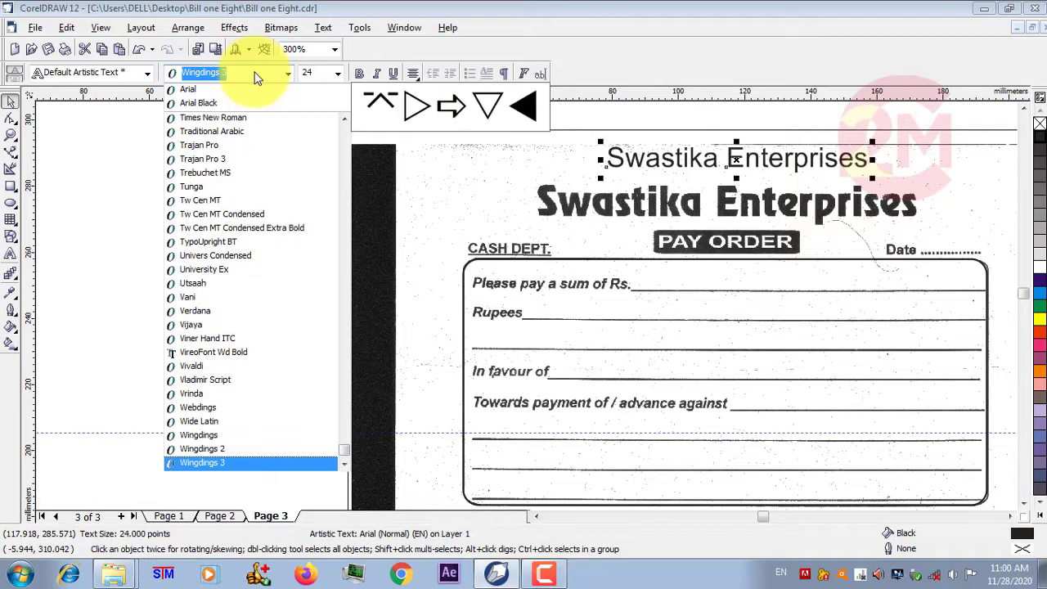
key(Down)
key(Down)
key(Down)
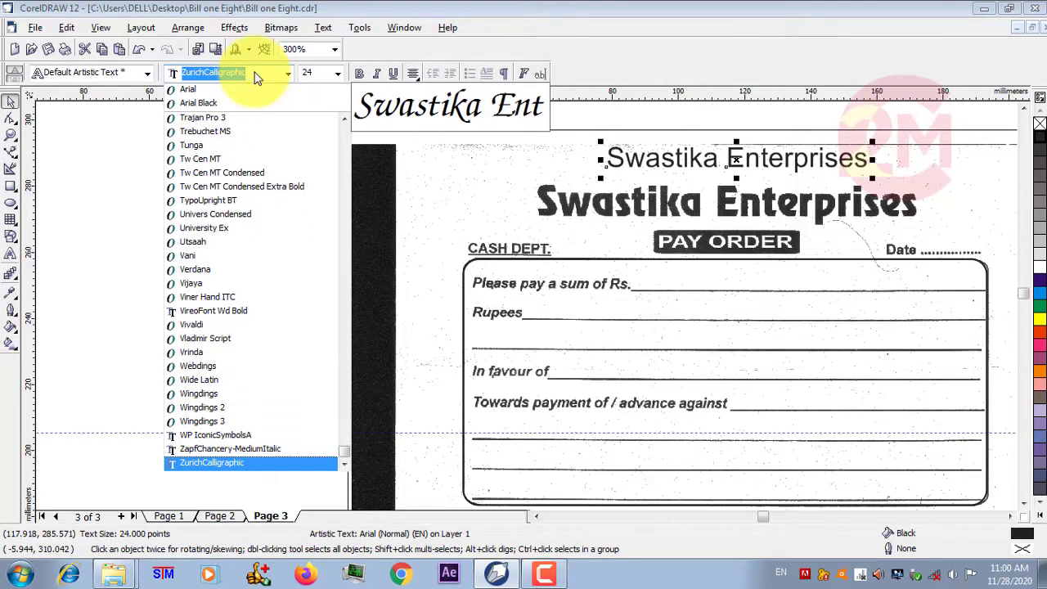
key(Up)
key(Up)
key(Up)
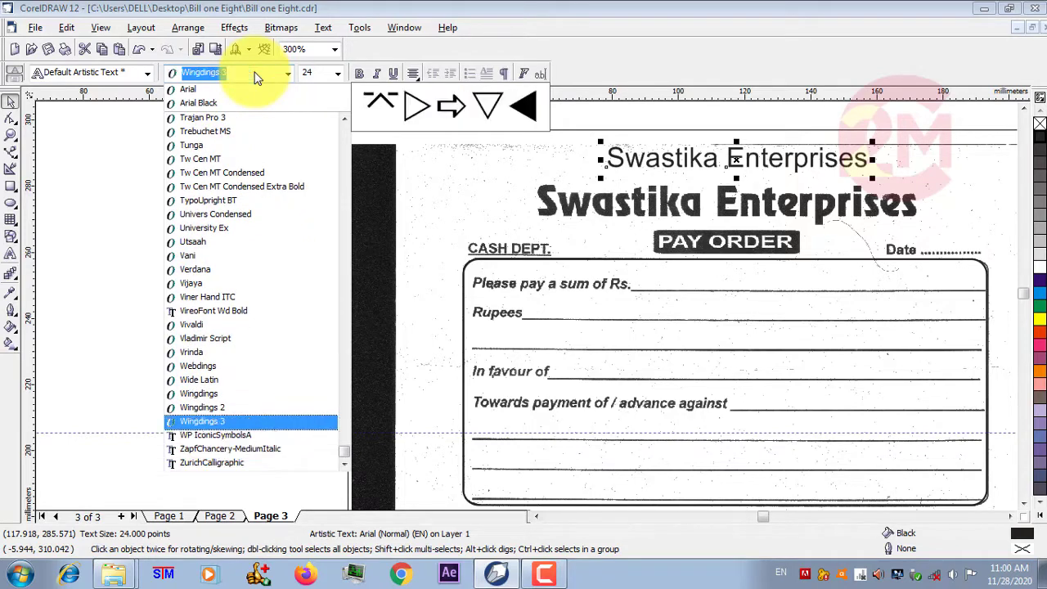
key(Up)
key(Up)
key(Up)
key(Up)
key(Up)
key(Up)
key(Up)
key(Up)
key(Up)
key(Up)
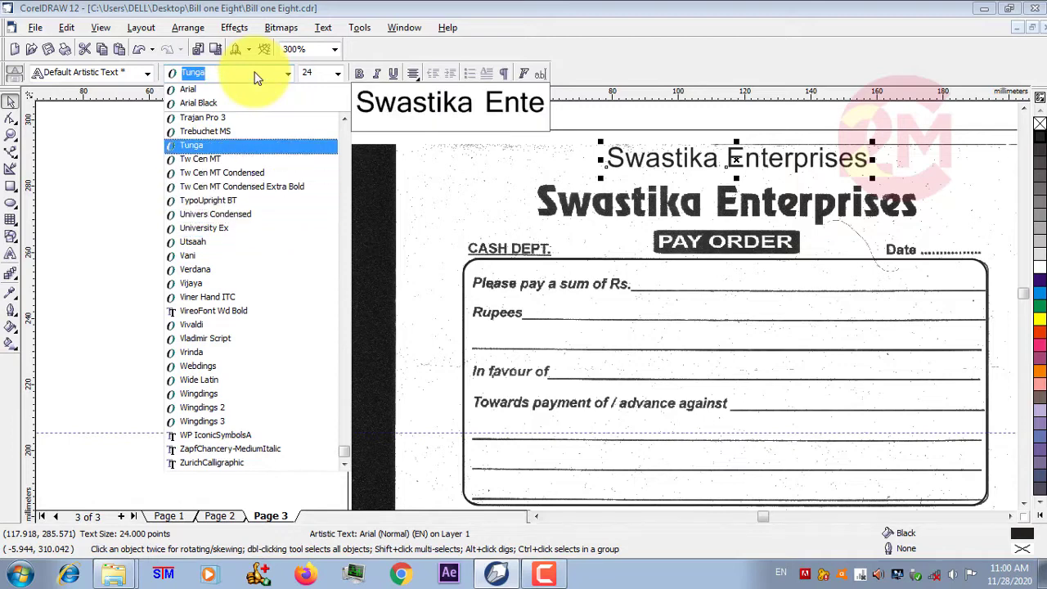
key(Up)
key(Up)
key(Up)
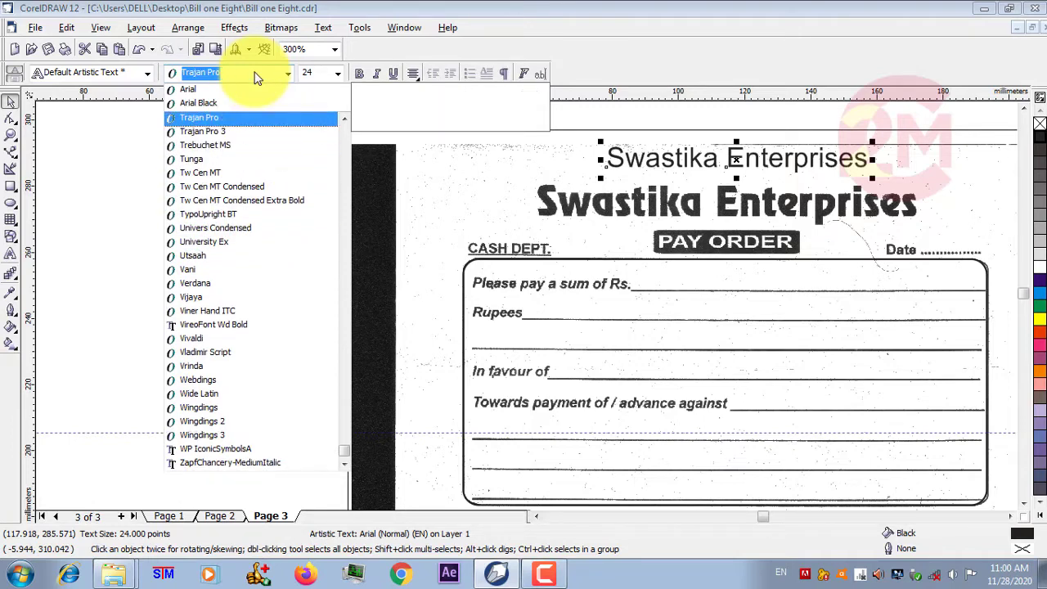
text(Renfre)
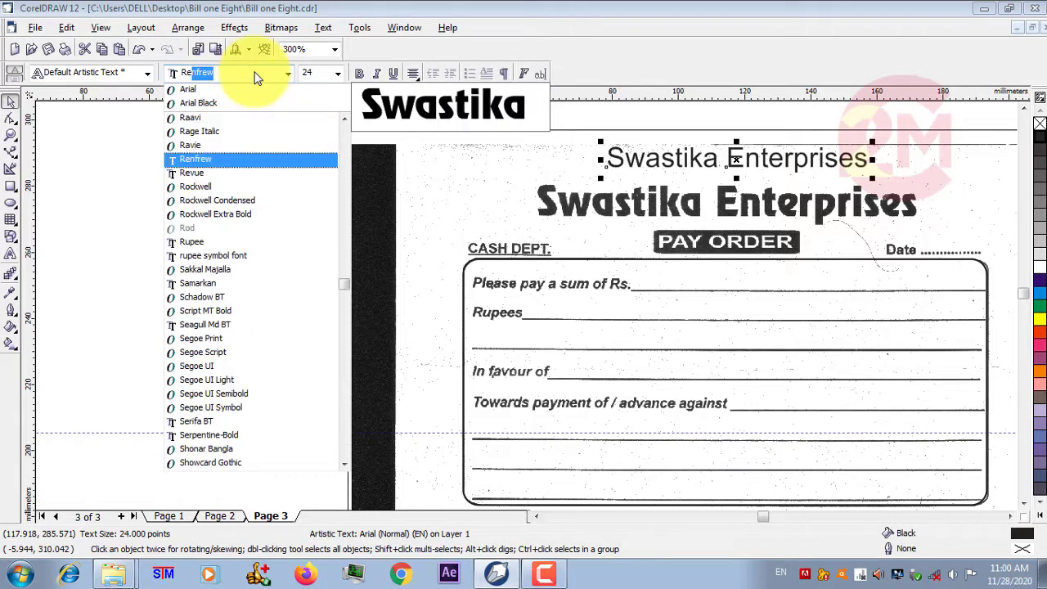
text(vue)
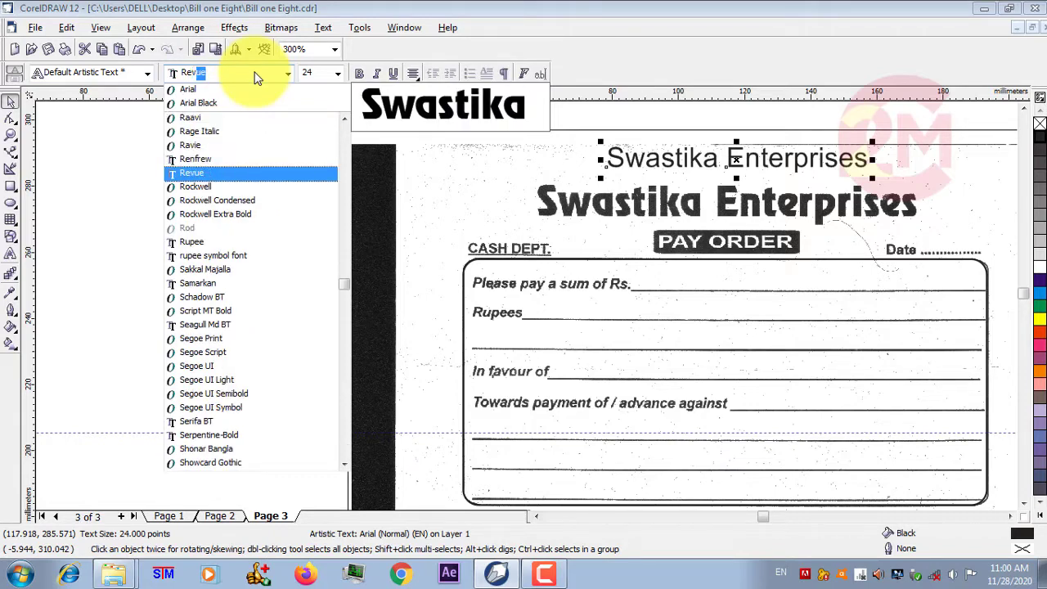
key(Return)
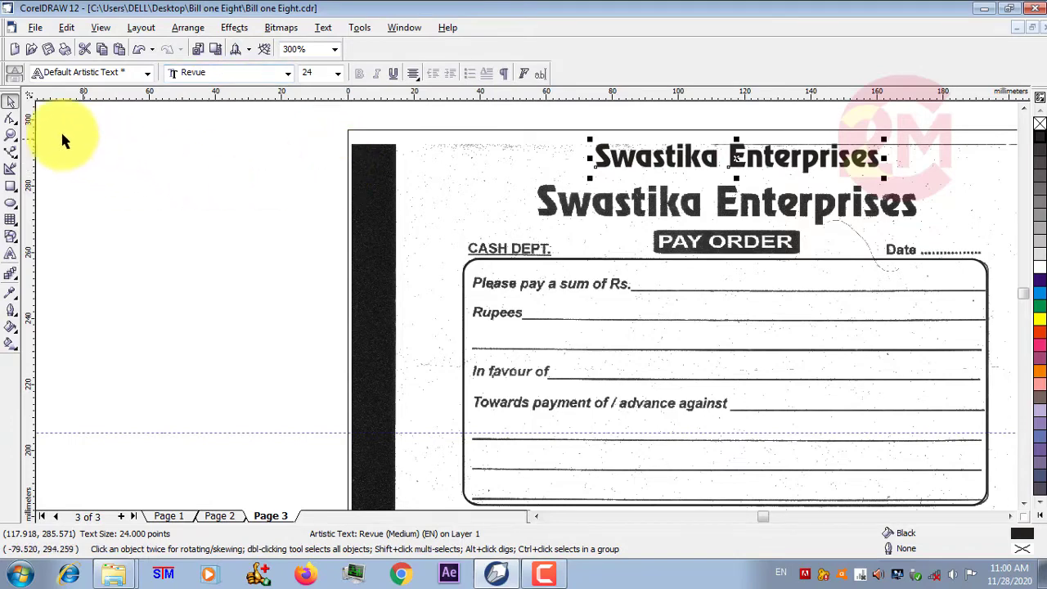
Scale the Revue Swastika Enterprises text to about 32 pt over the scanned heading
click(104, 148)
scroll(595, 149, up, 1)
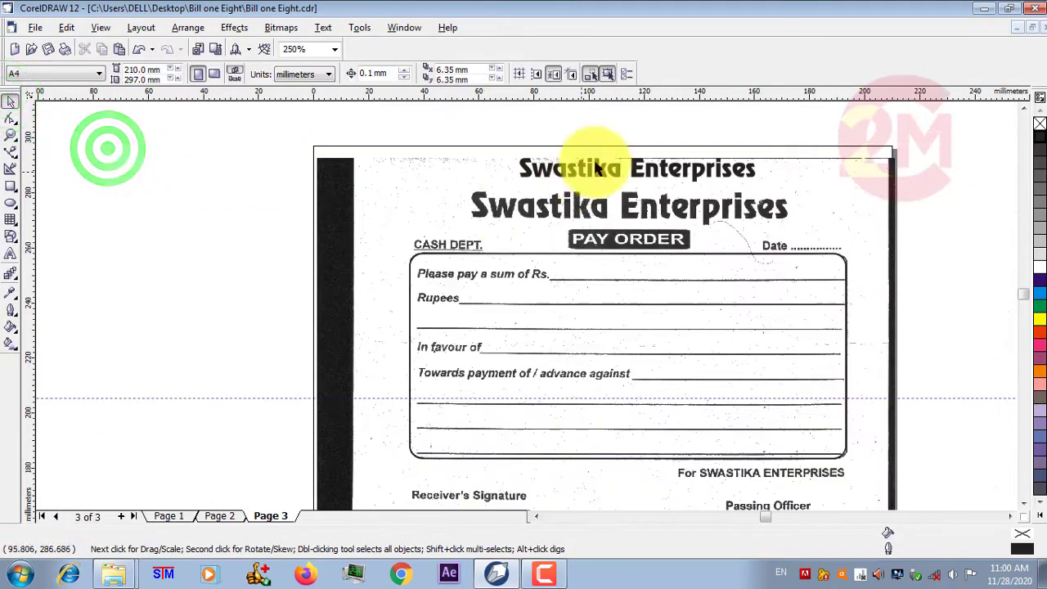
scroll(597, 166, up, 1)
click(479, 193)
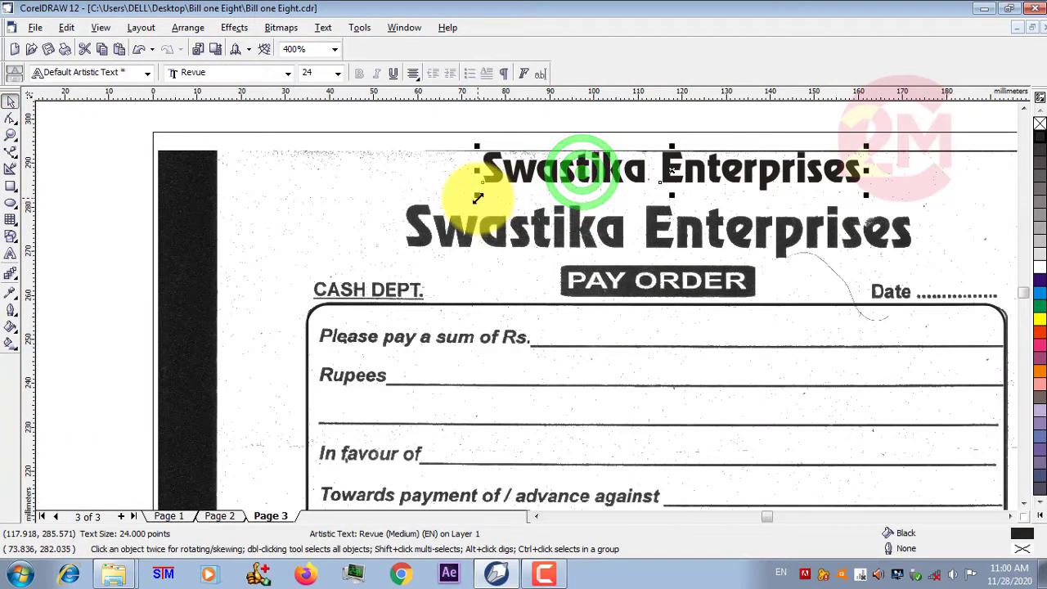
drag(478, 197, 416, 218)
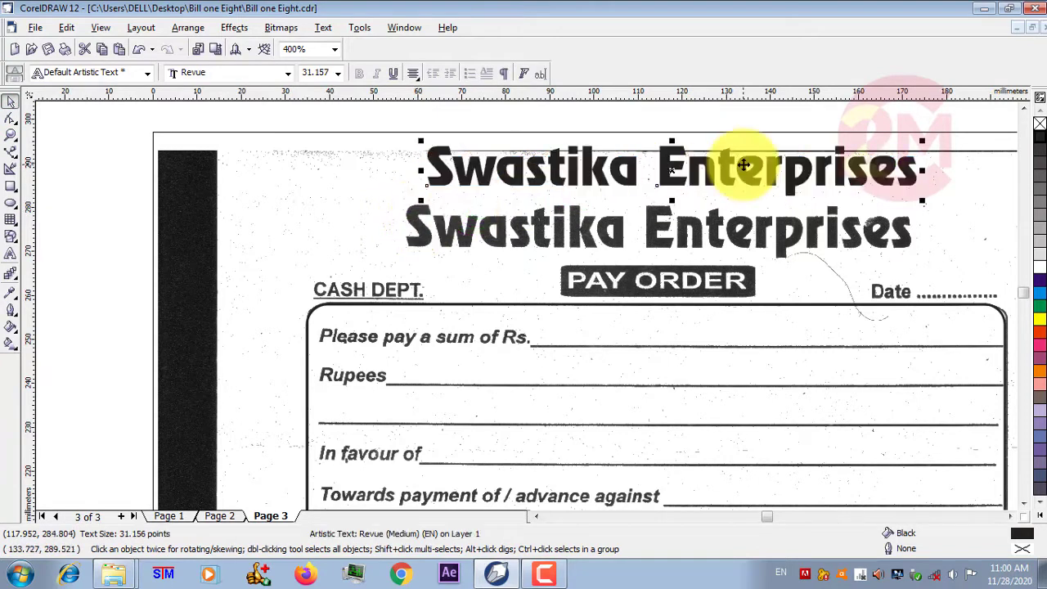
drag(673, 170, 650, 229)
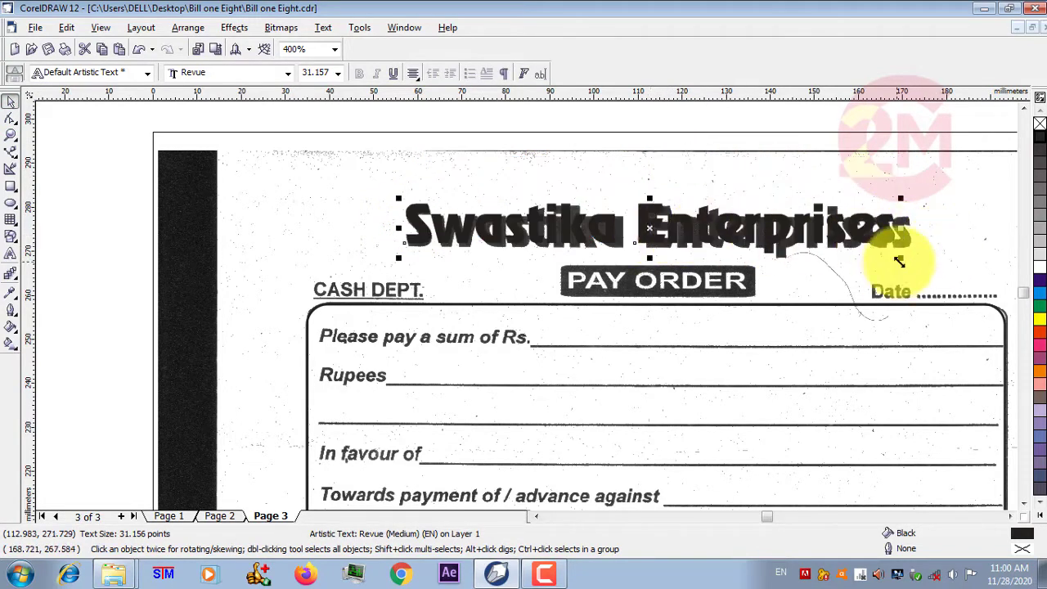
drag(900, 253, 916, 262)
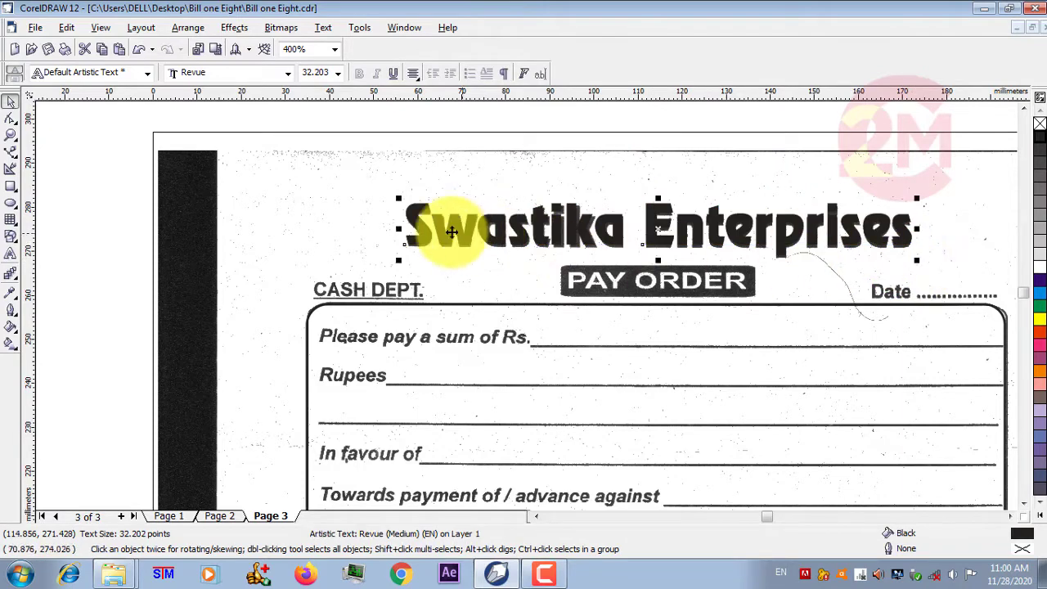
scroll(417, 221, down, 1)
scroll(441, 208, down, 1)
click(514, 135)
scroll(514, 135, up, 1)
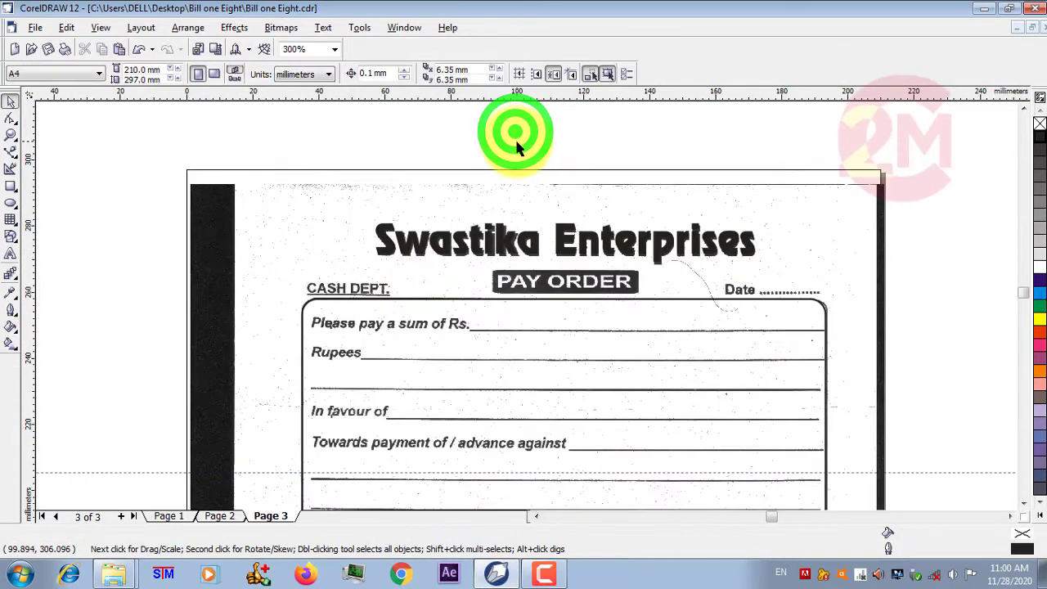
scroll(514, 138, up, 1)
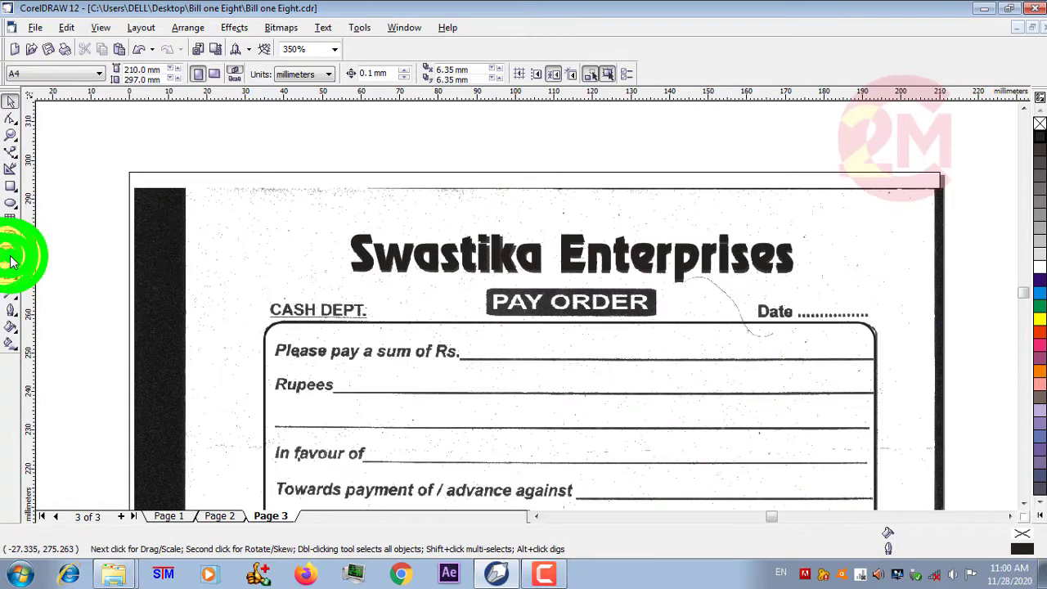
click(11, 253)
Add a centre-aligned, bold 'PAY ORDER' text line
click(511, 159)
text(PAY ORDER)
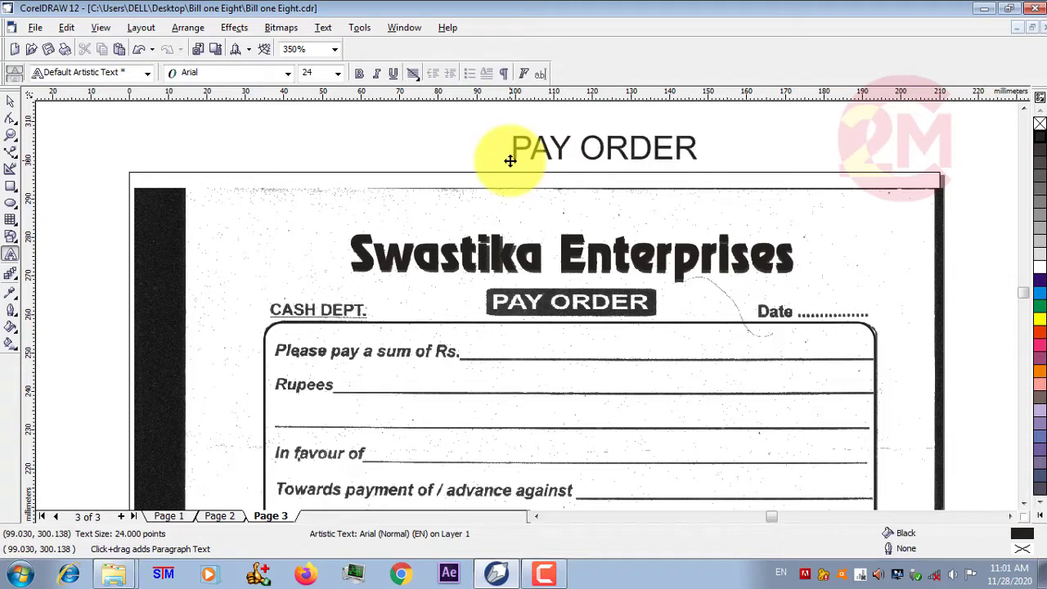
key(ctrl+a)
key(ctrl+e)
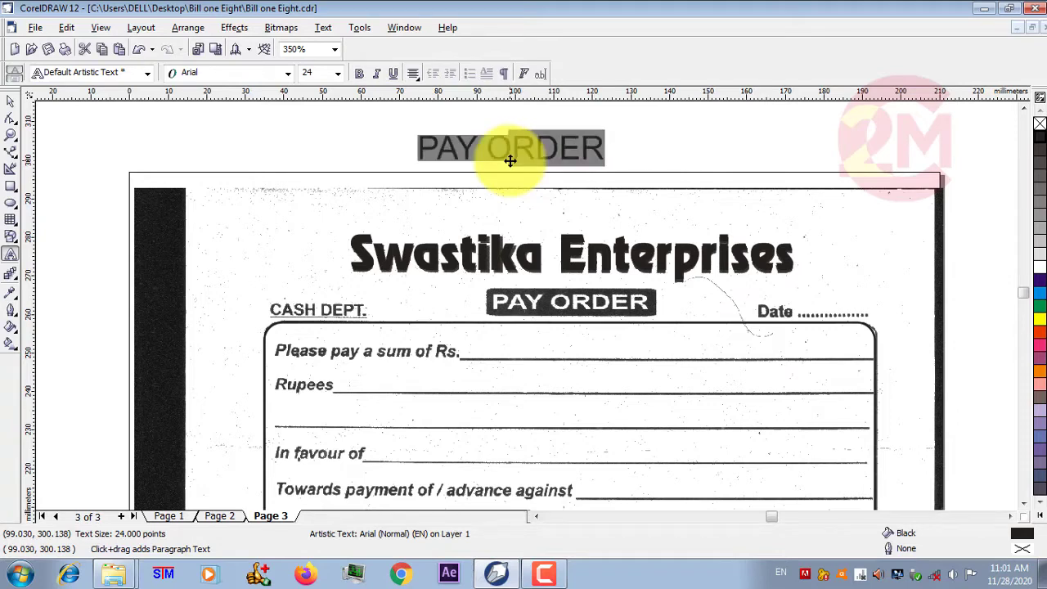
click(10, 100)
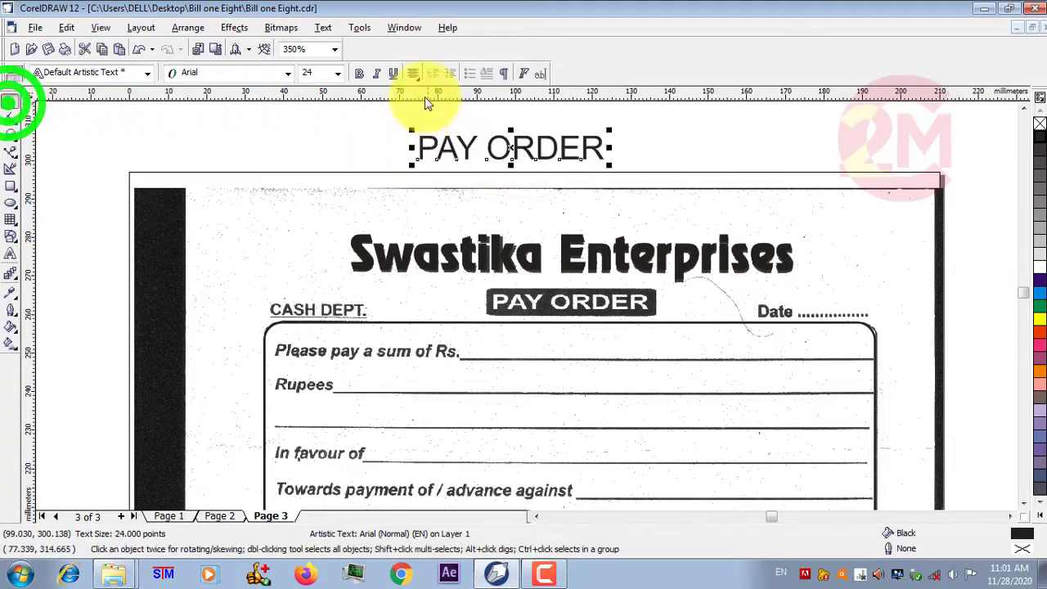
click(357, 75)
Move and resize PAY ORDER to about 16.9 pt over the scanned PAY ORDER box
scroll(467, 98, up, 1)
scroll(509, 150, up, 1)
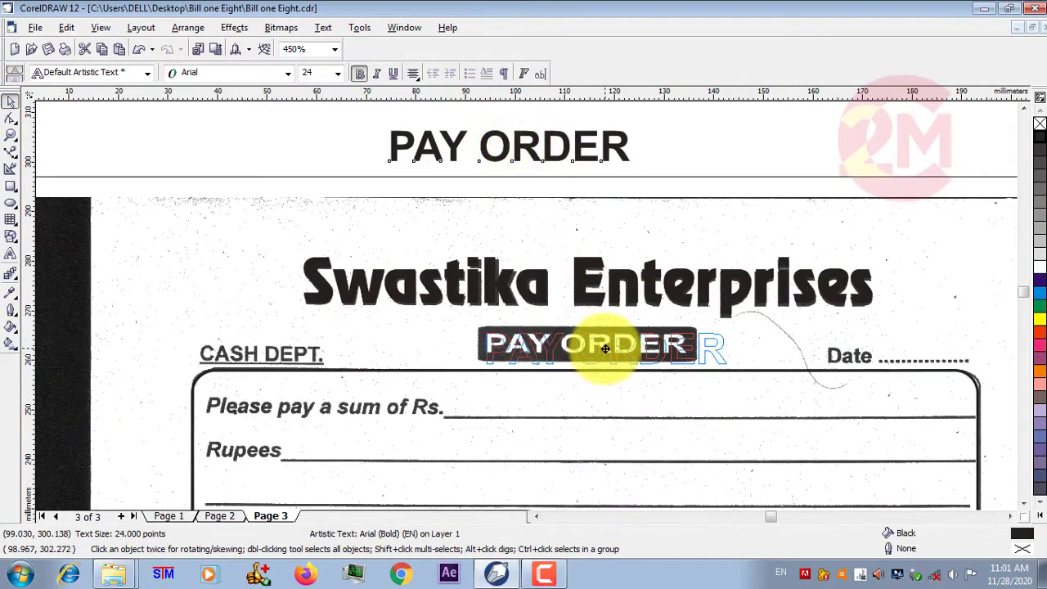
drag(509, 150, 602, 350)
drag(726, 370, 701, 355)
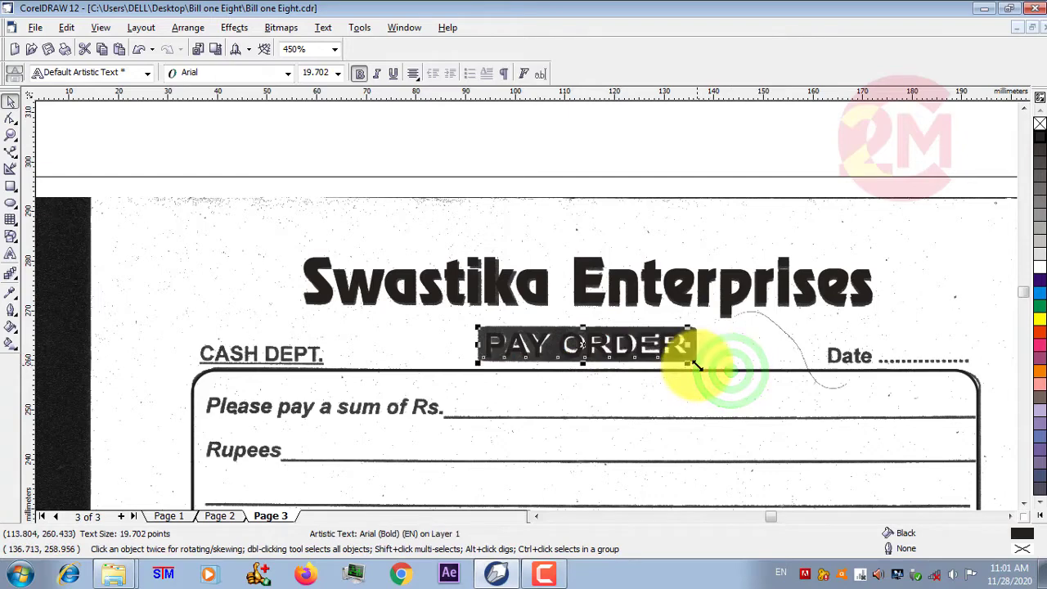
scroll(678, 348, up, 2)
scroll(660, 339, up, 2)
scroll(511, 422, up, 1)
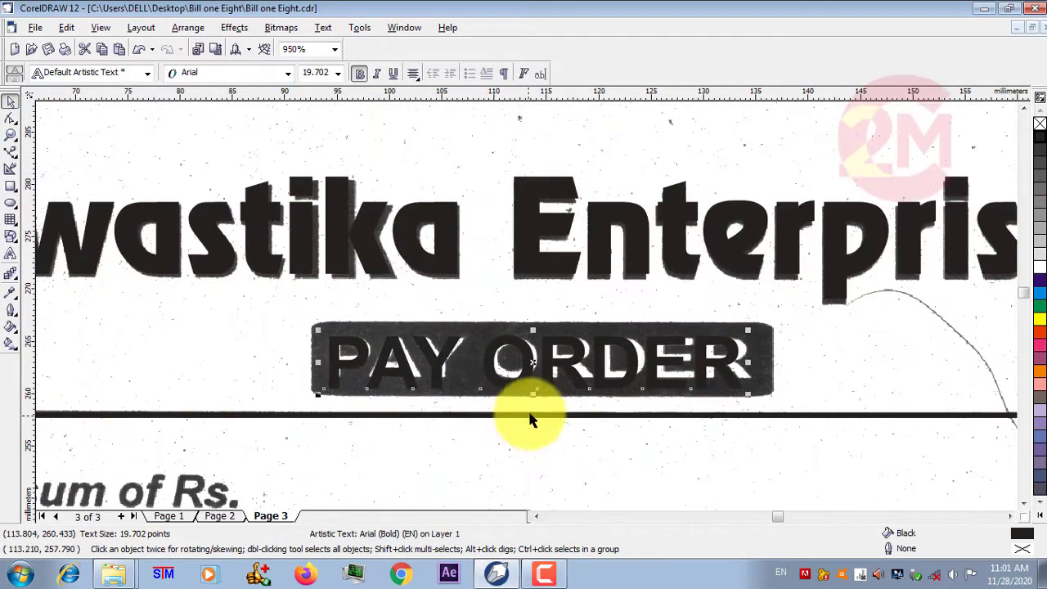
drag(533, 396, 533, 383)
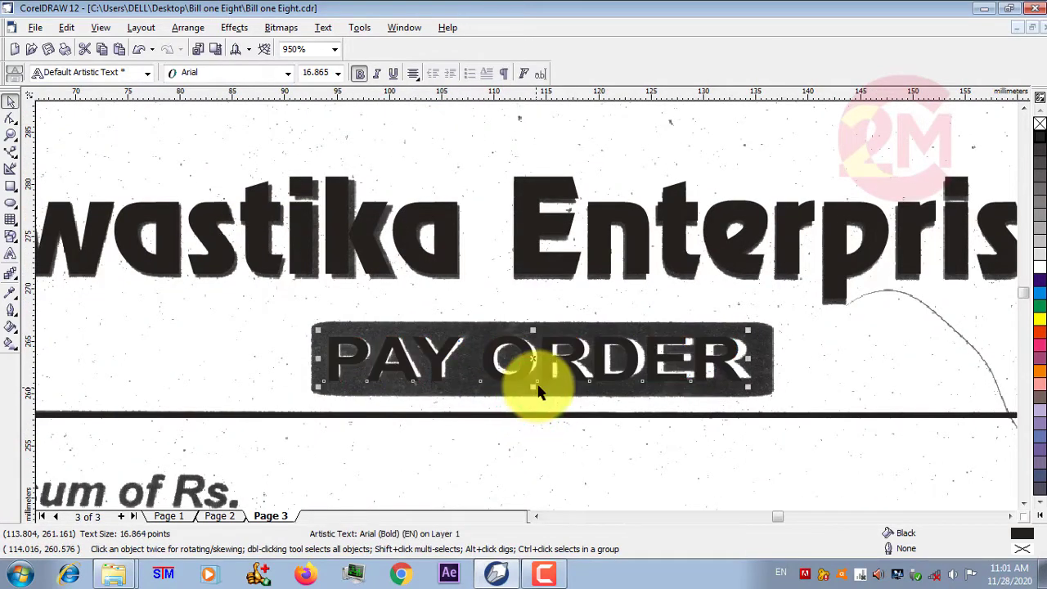
drag(748, 360, 754, 360)
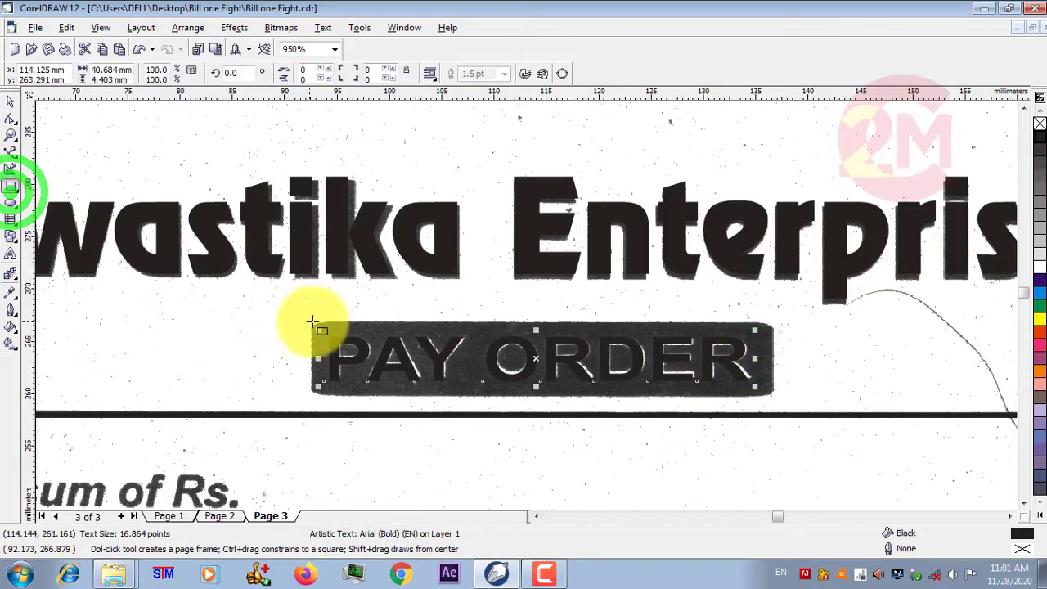
Draw a rounded-corner rectangle covering the PAY ORDER box
drag(311, 322, 710, 397)
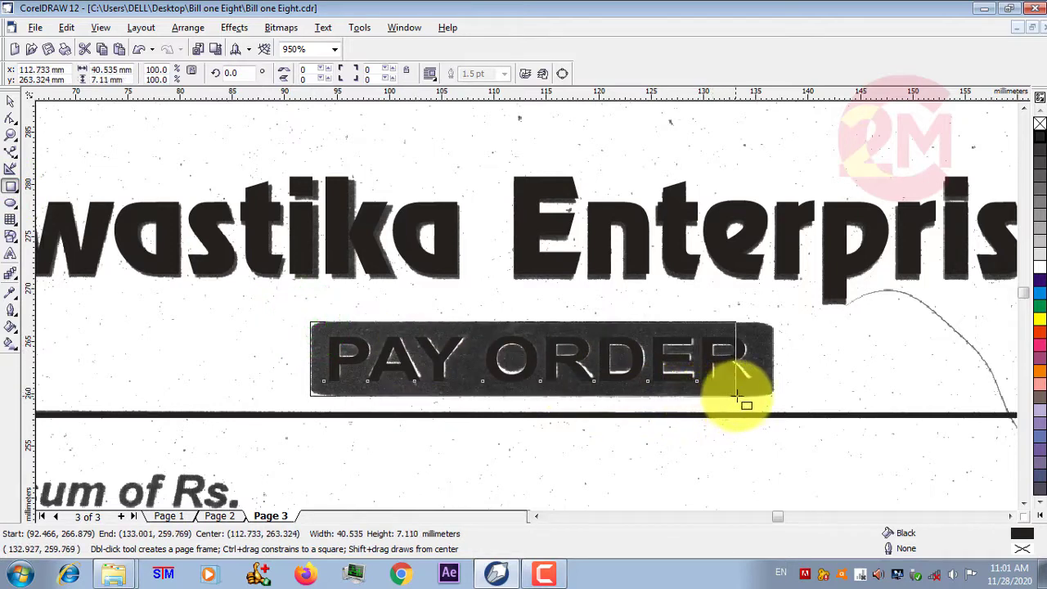
drag(711, 397, 771, 396)
click(10, 119)
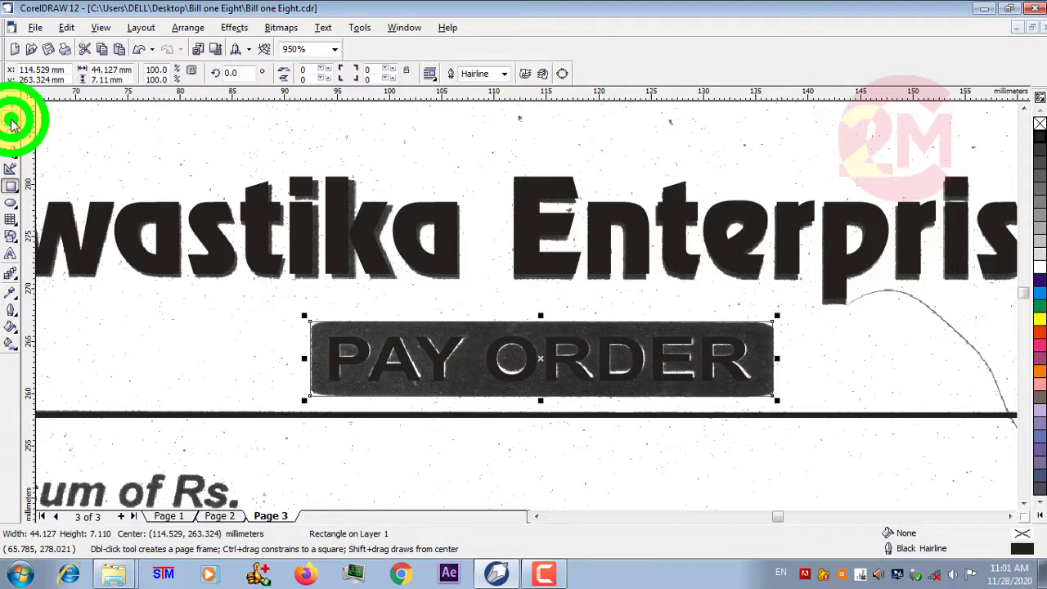
drag(310, 321, 318, 325)
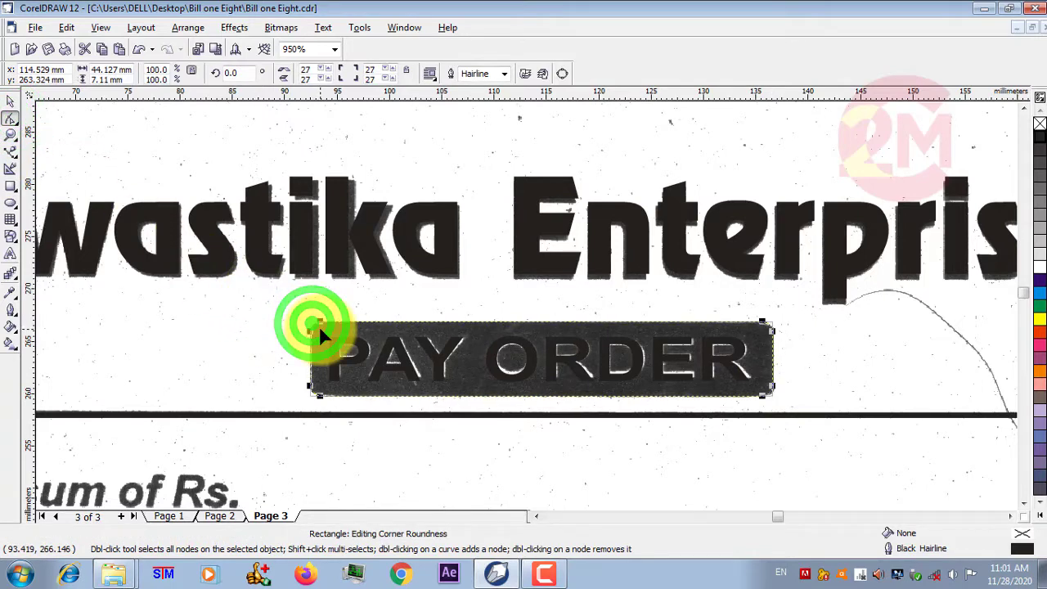
click(9, 100)
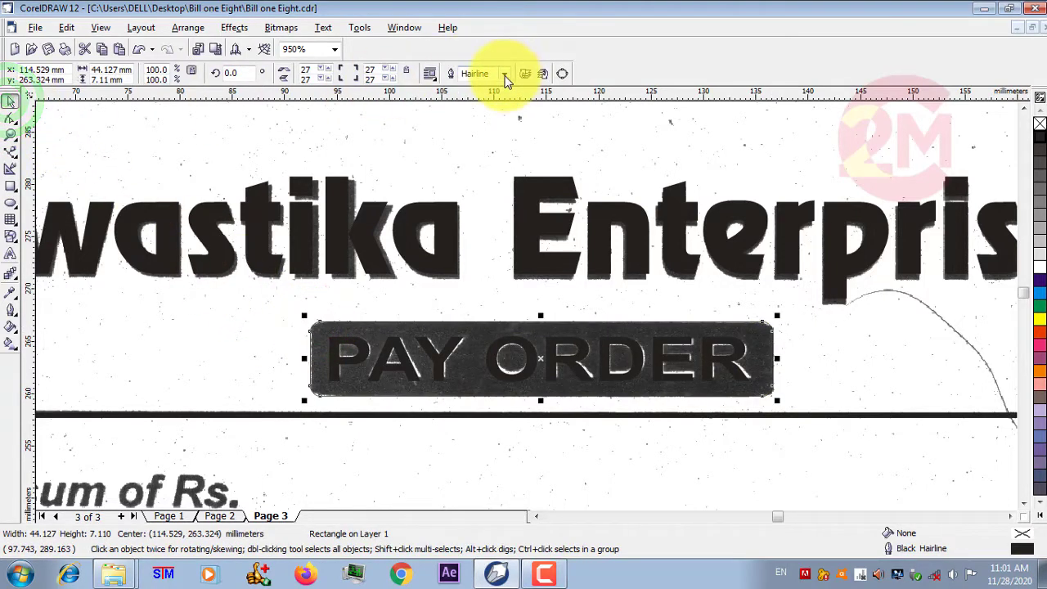
click(739, 360)
scroll(512, 335, down, 1)
scroll(510, 338, down, 1)
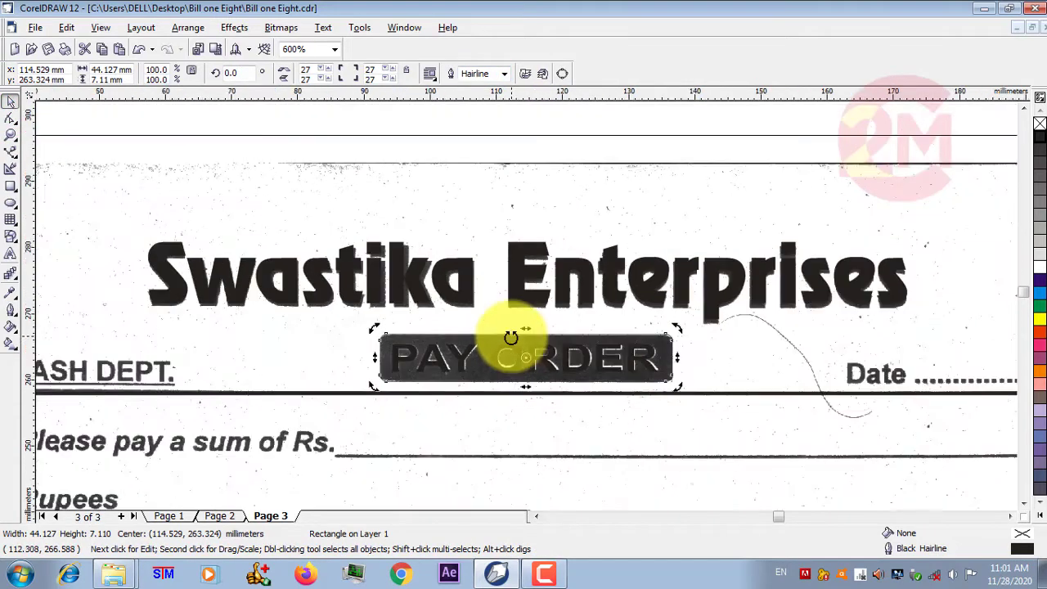
Make the PAY ORDER lettering white over its dark box
click(341, 131)
drag(341, 131, 663, 392)
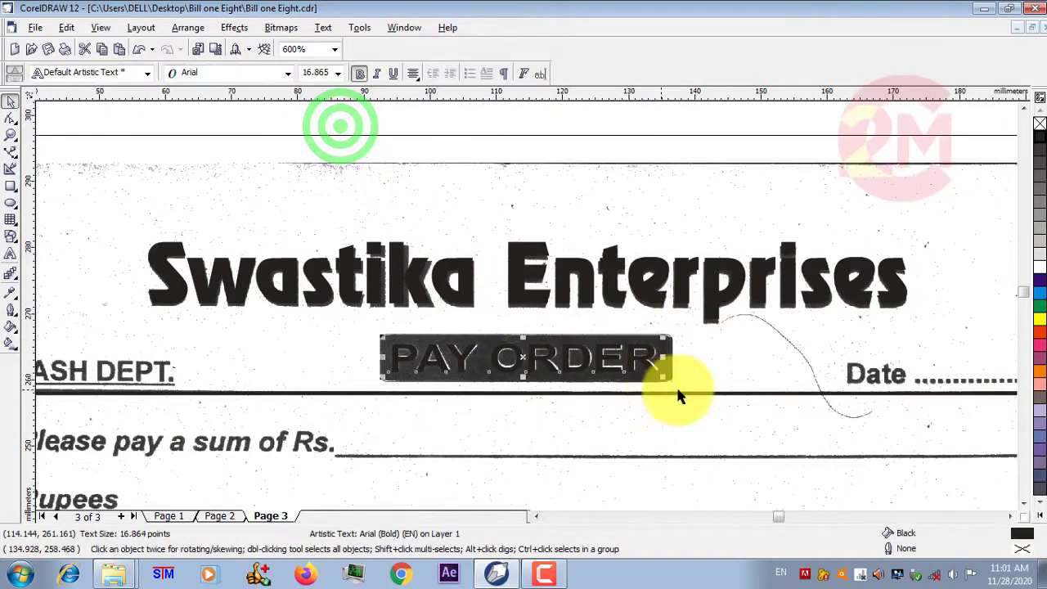
click(1040, 272)
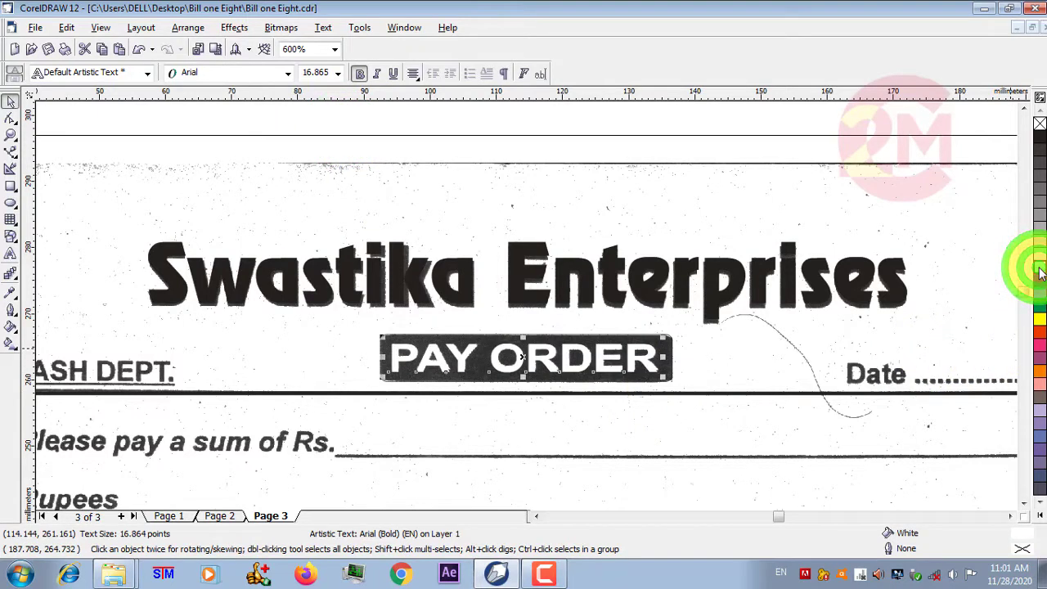
shift+click(669, 358)
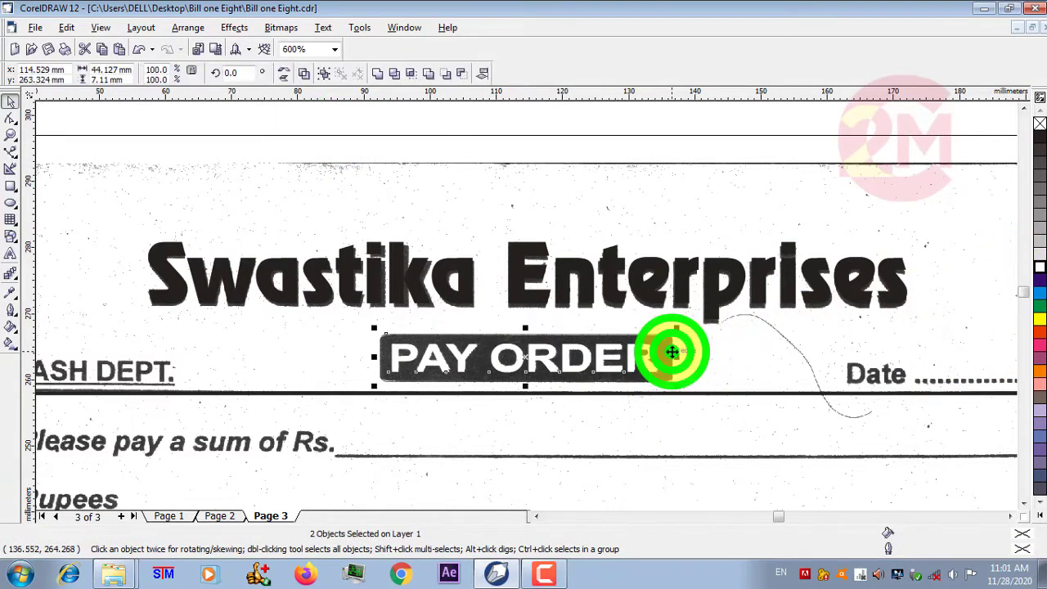
click(493, 115)
Type the text 'CASH DEPT.' near the top-left of the page
scroll(509, 257, down, 1)
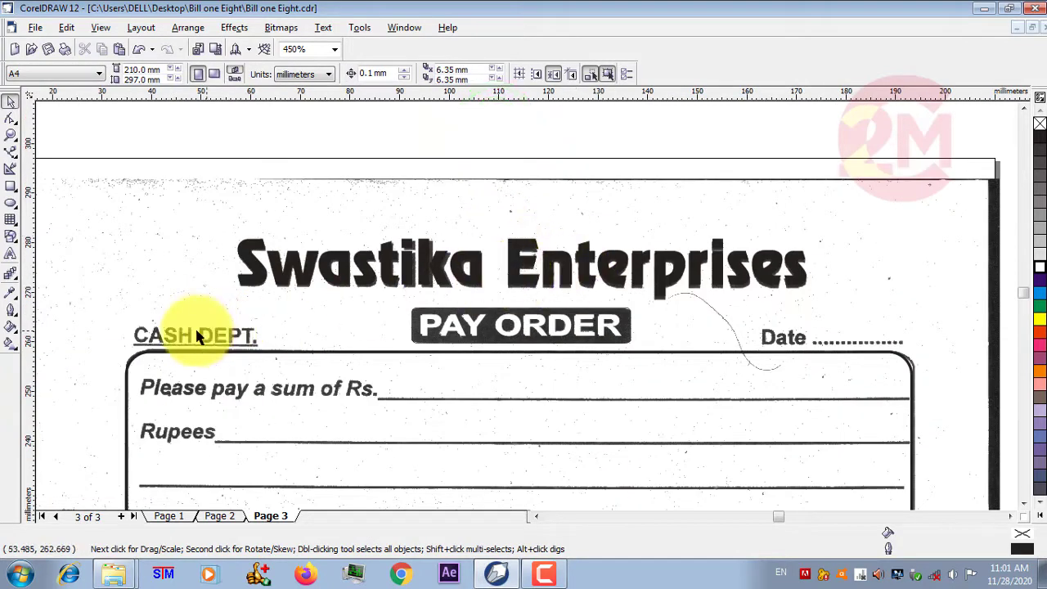
click(11, 253)
click(122, 229)
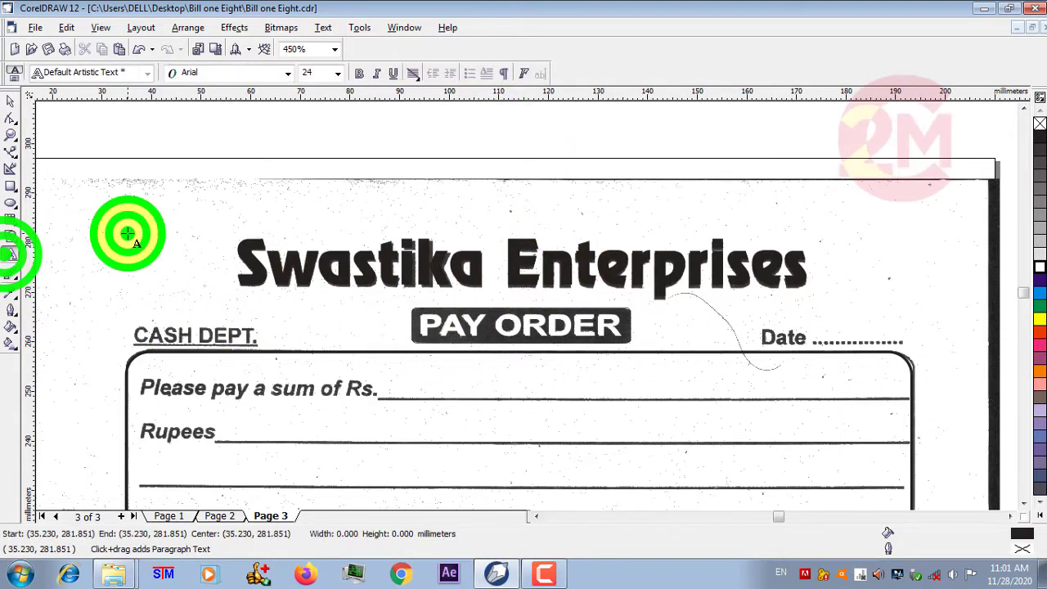
text(wef)
double_click(128, 233)
text(CASH DEPT.)
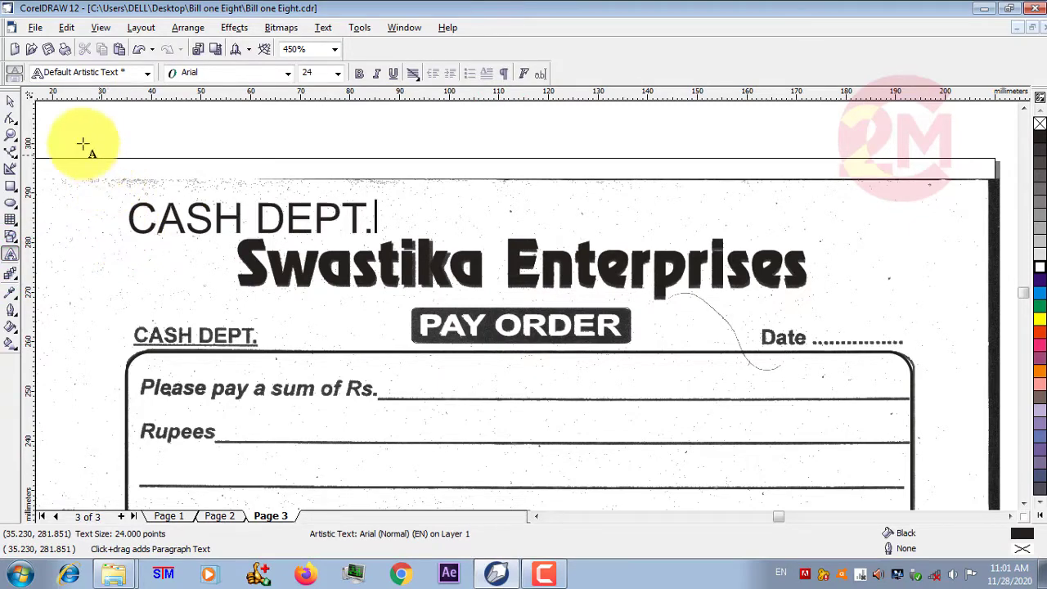
click(11, 99)
Make CASH DEPT. bold, underlined and 12 pt, positioned over the scanned heading
scroll(89, 304, up, 1)
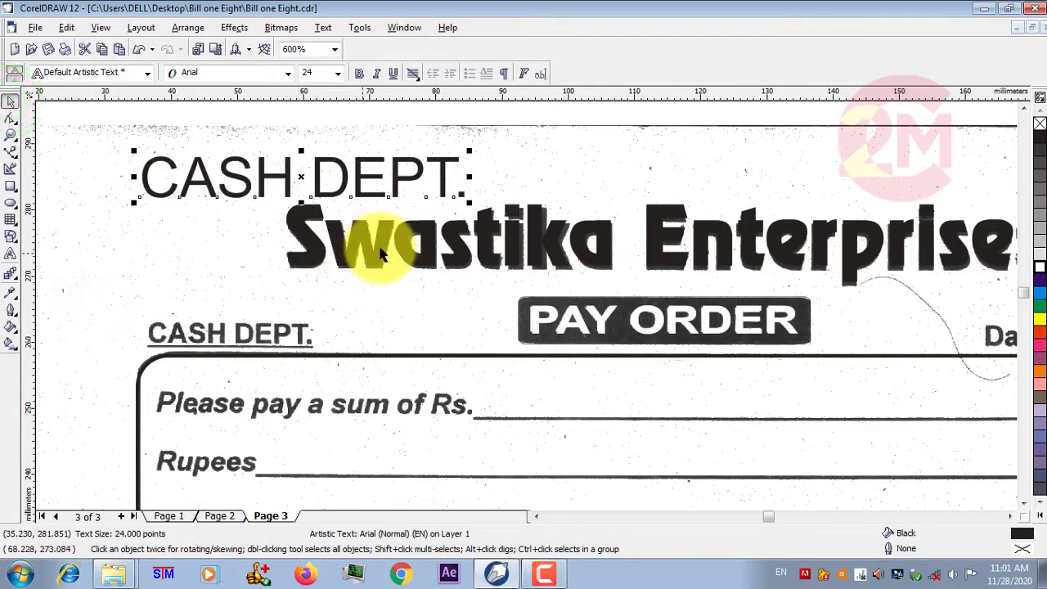
drag(467, 201, 315, 185)
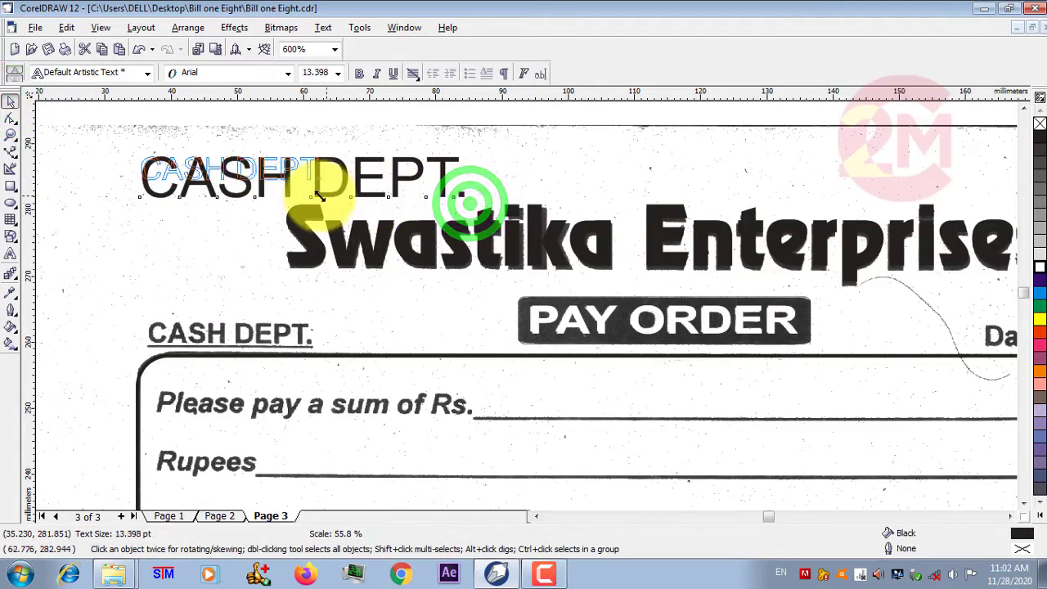
click(390, 76)
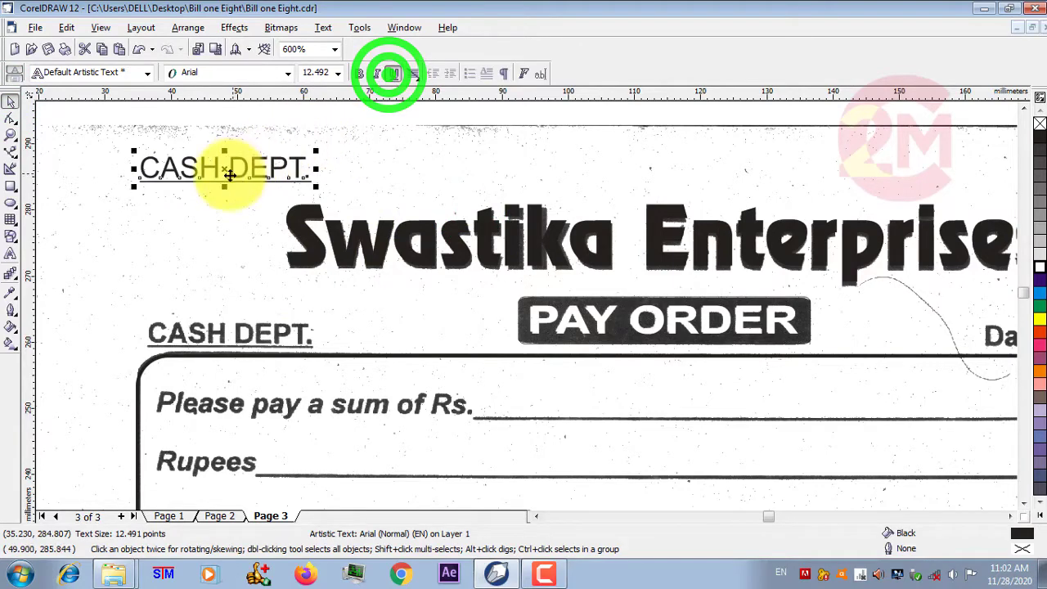
mouse_move(222, 168)
mouse_down()
mouse_move(233, 336)
mouse_move(246, 337)
mouse_up()
scroll(257, 343, up, 1)
scroll(250, 357, up, 1)
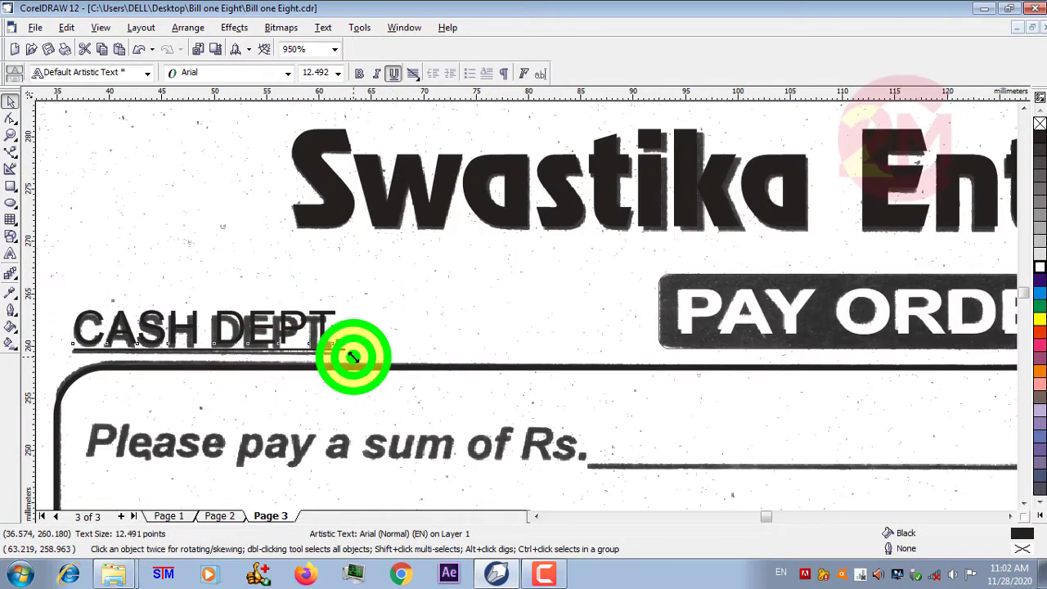
drag(350, 355, 341, 353)
click(366, 76)
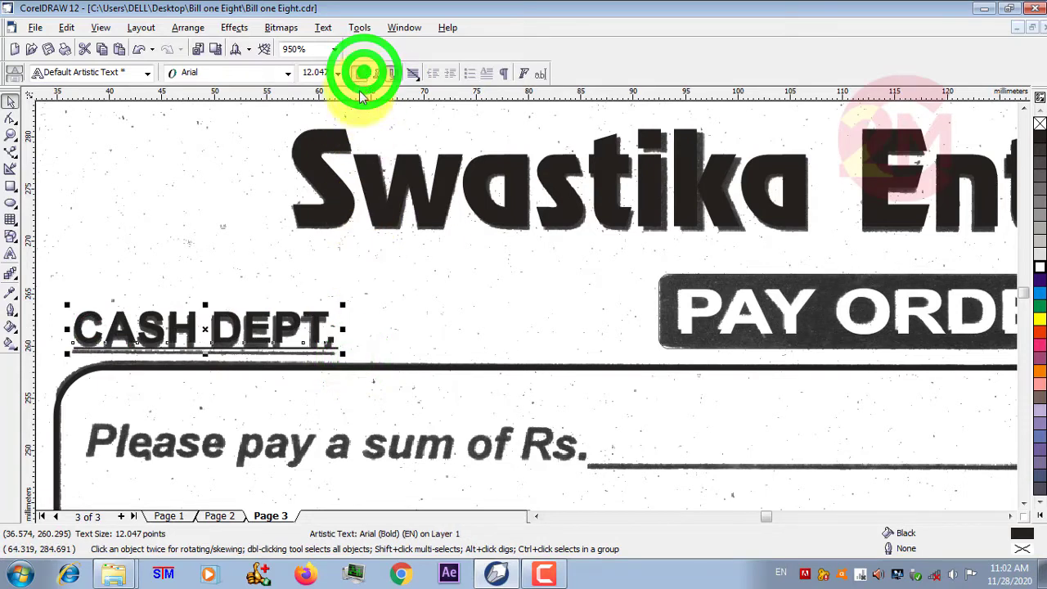
click(337, 73)
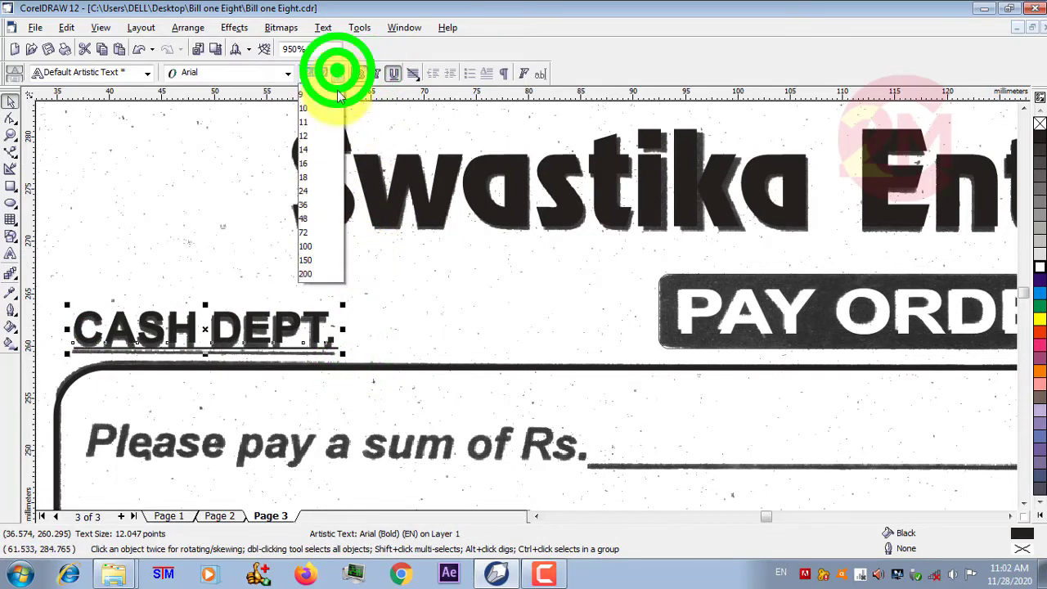
click(314, 169)
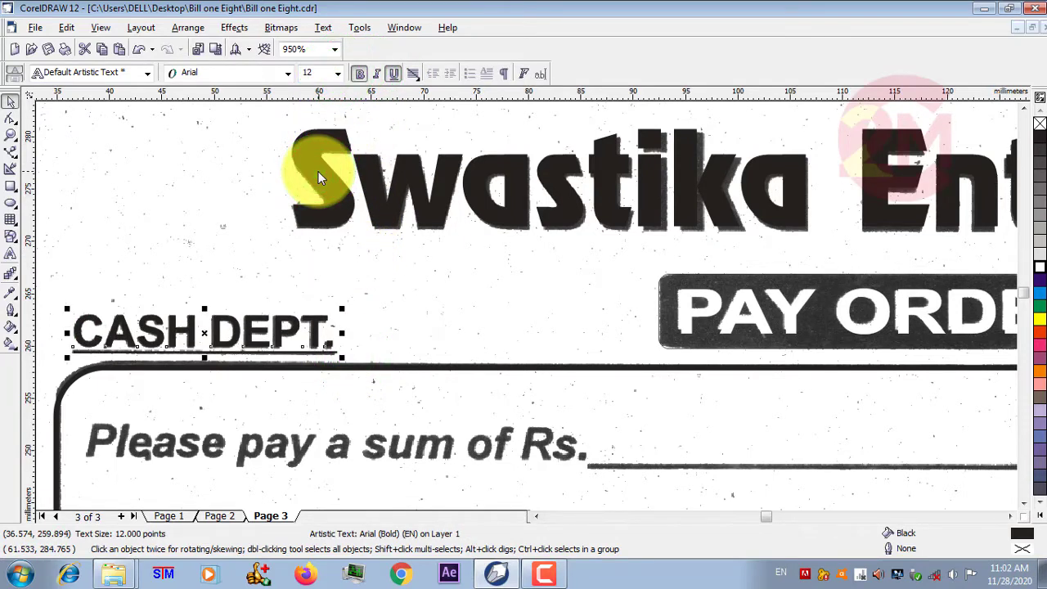
Place a copy of the CASH DEPT. label beside PAY ORDER
scroll(133, 229, down, 1)
scroll(135, 231, down, 1)
scroll(132, 224, down, 1)
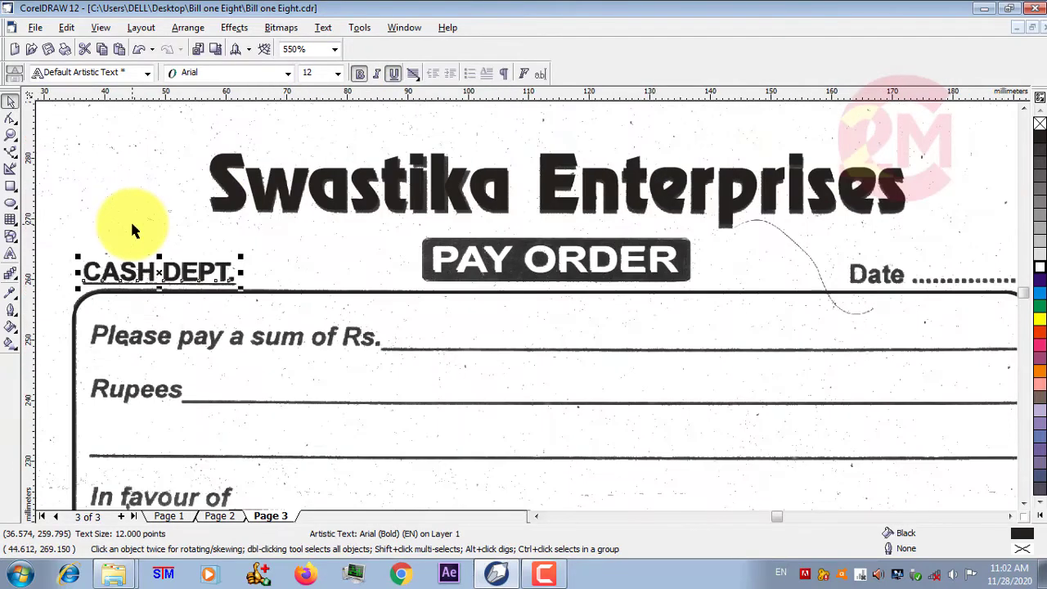
drag(145, 263, 705, 251)
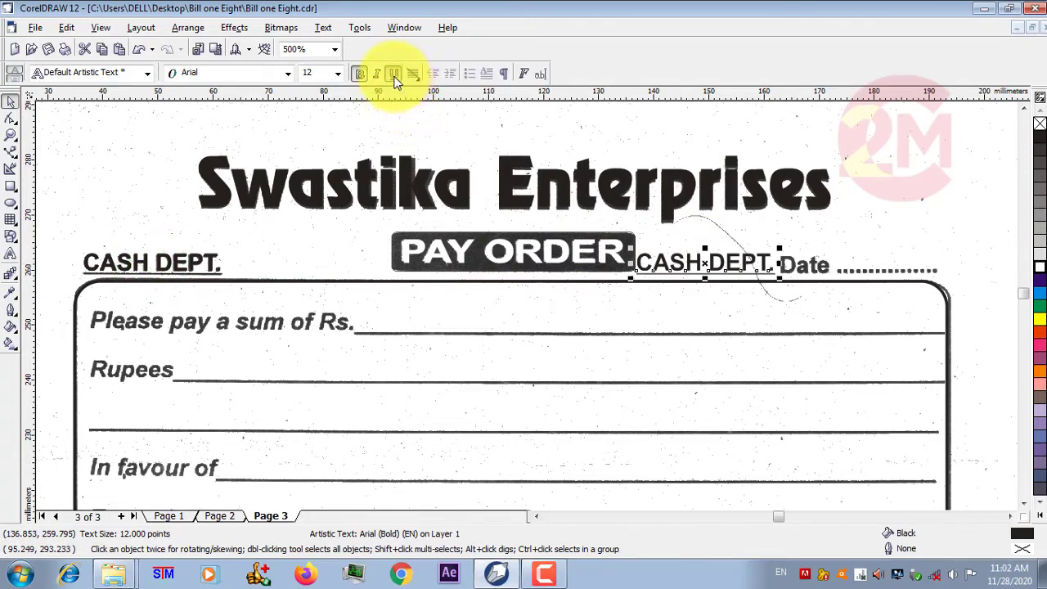
Make the copy a non-underlined 'Date ........' over the scanned Date, with a copy above Please pay
click(395, 77)
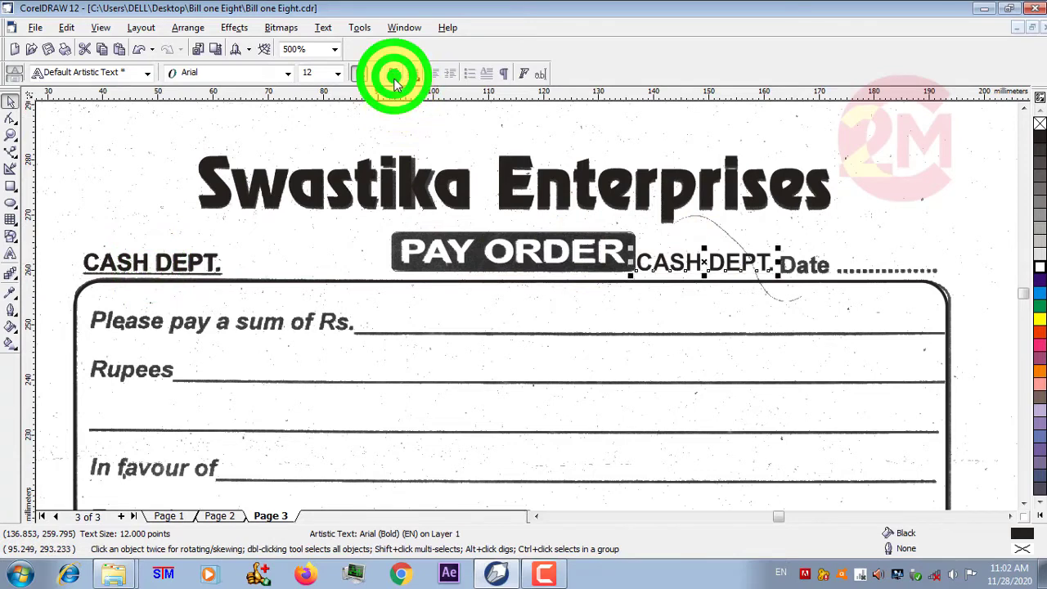
click(12, 251)
text(Date ............)
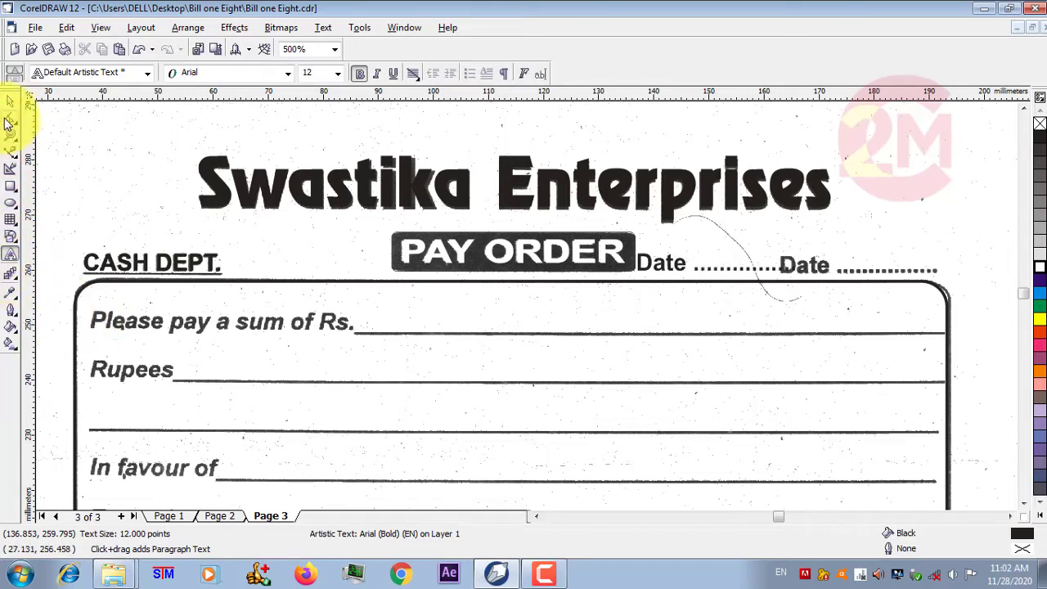
click(10, 99)
drag(713, 263, 854, 274)
scroll(418, 180, down, 1)
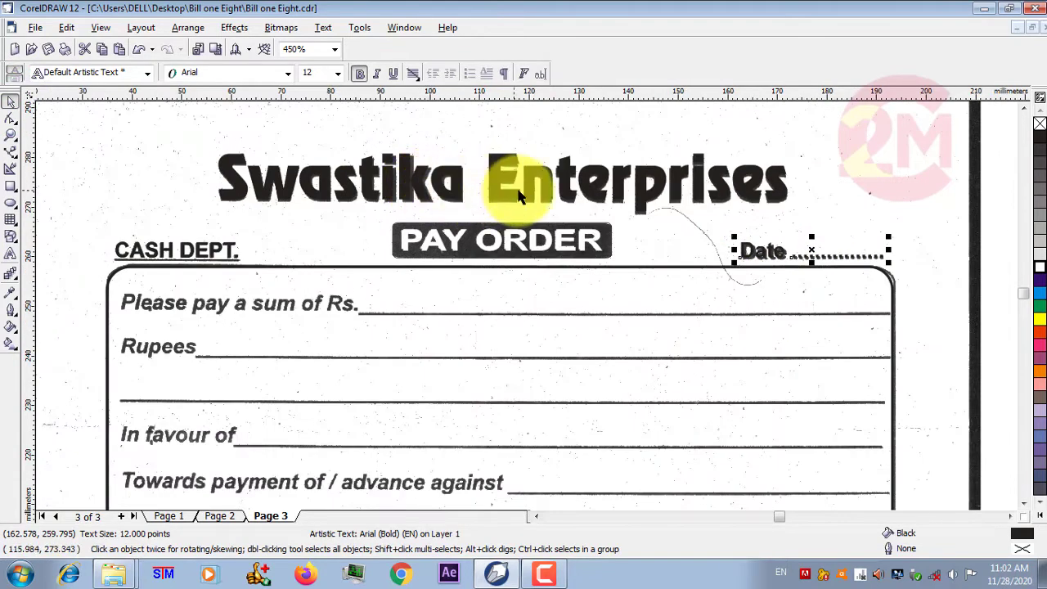
drag(811, 248, 193, 280)
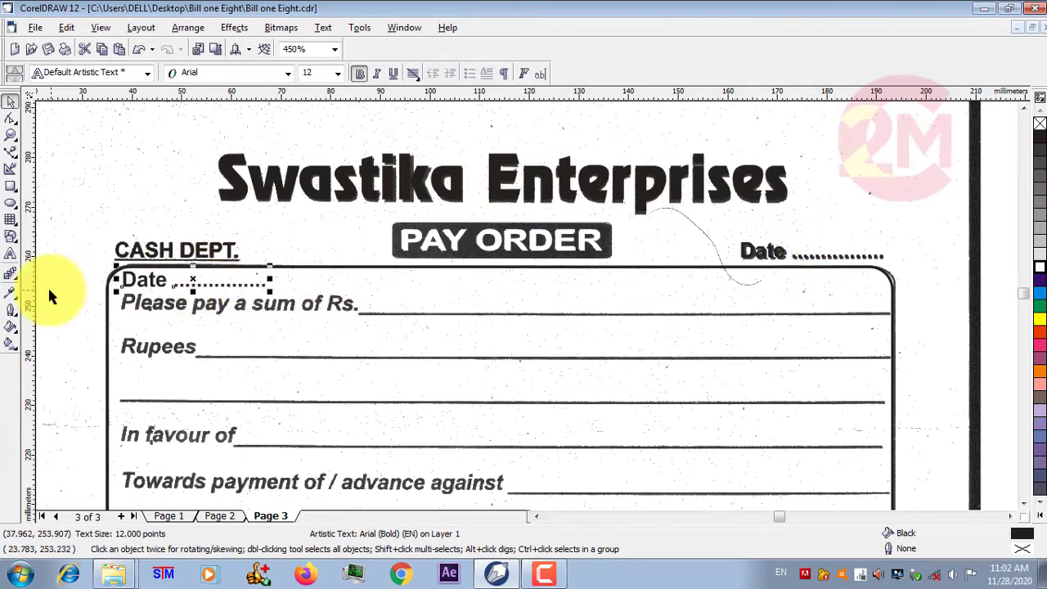
Retype the copied Date text as 'Please Pay a sum of Rs.'
click(11, 253)
text(Please Pay a sum of Rs.)
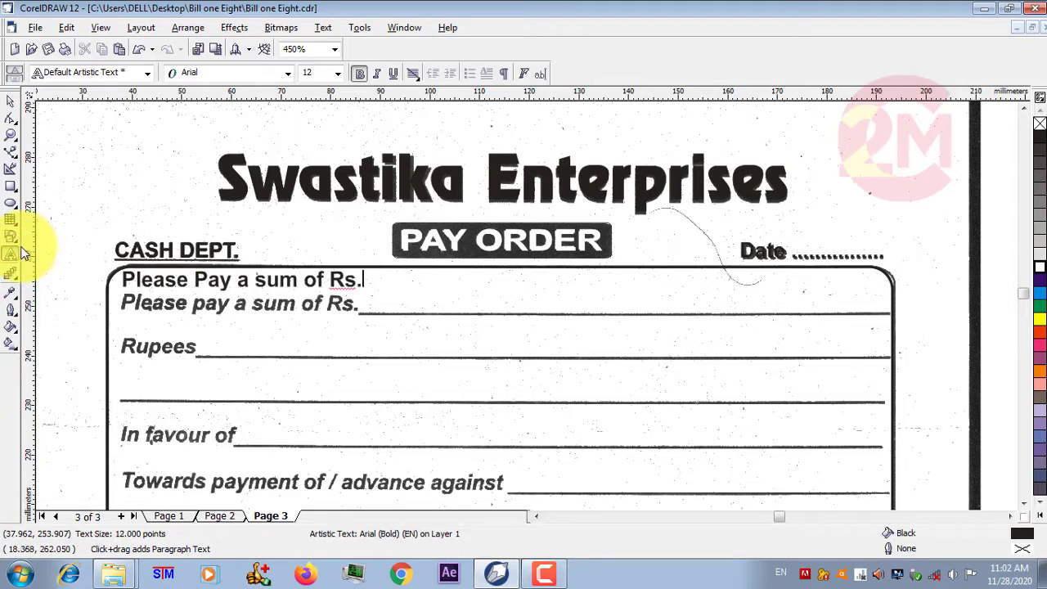
click(11, 100)
scroll(80, 295, down, 1)
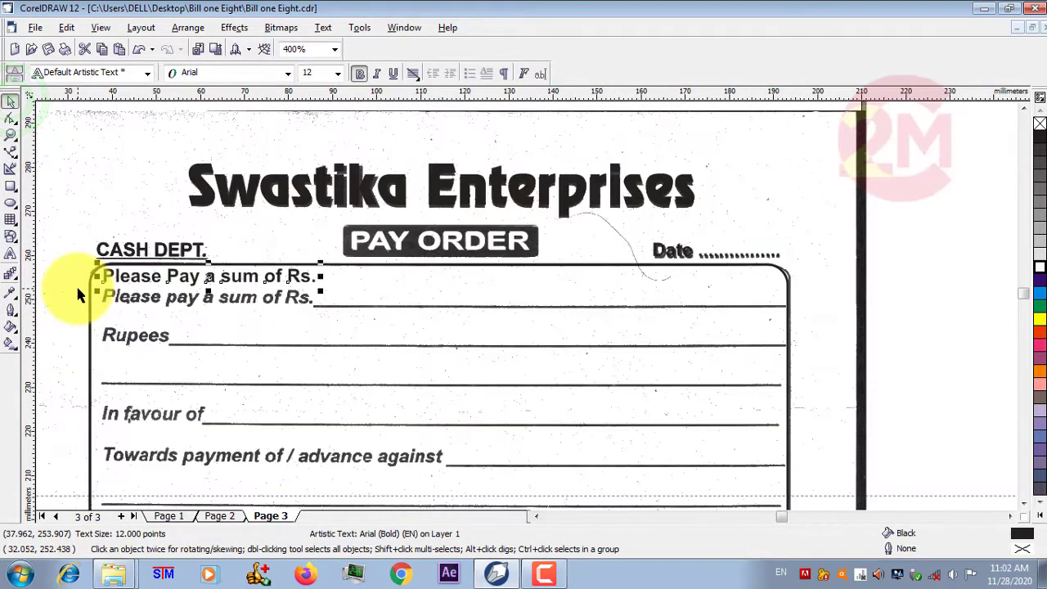
scroll(45, 276, down, 1)
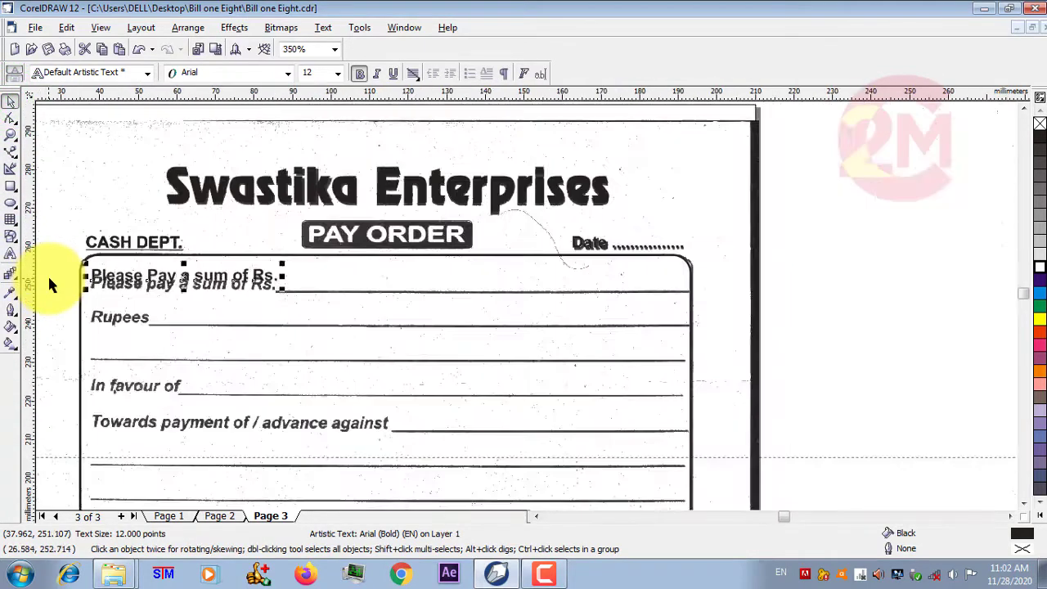
scroll(49, 278, up, 3)
scroll(49, 278, up, 3)
scroll(49, 278, up, 1)
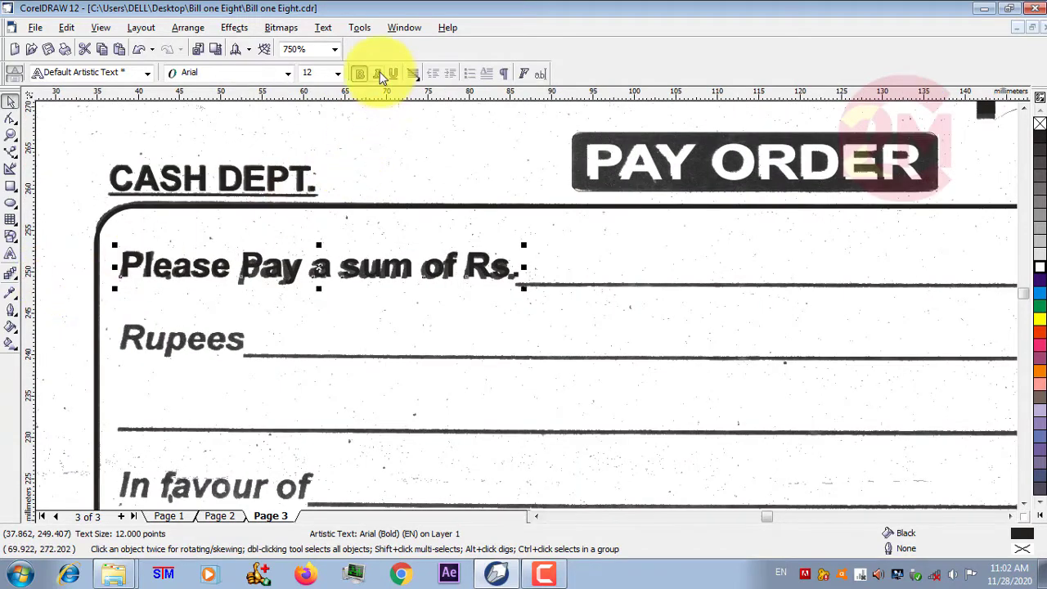
Make the 'Please Pay a sum of Rs.' line italic, then begin editing its text
click(377, 73)
scroll(240, 228, down, 1)
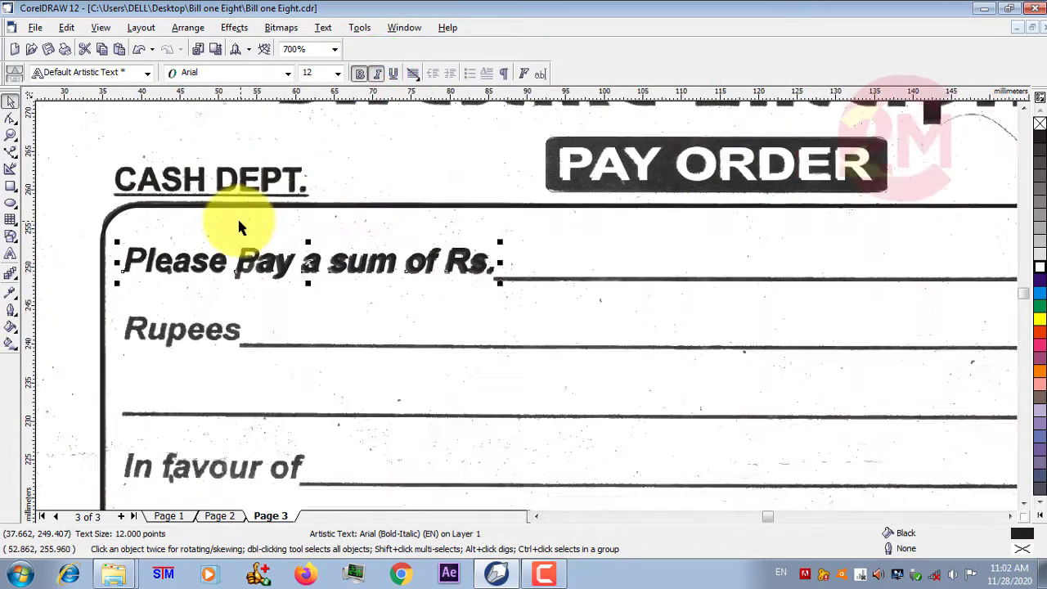
scroll(240, 227, down, 1)
scroll(245, 221, down, 2)
scroll(168, 234, up, 1)
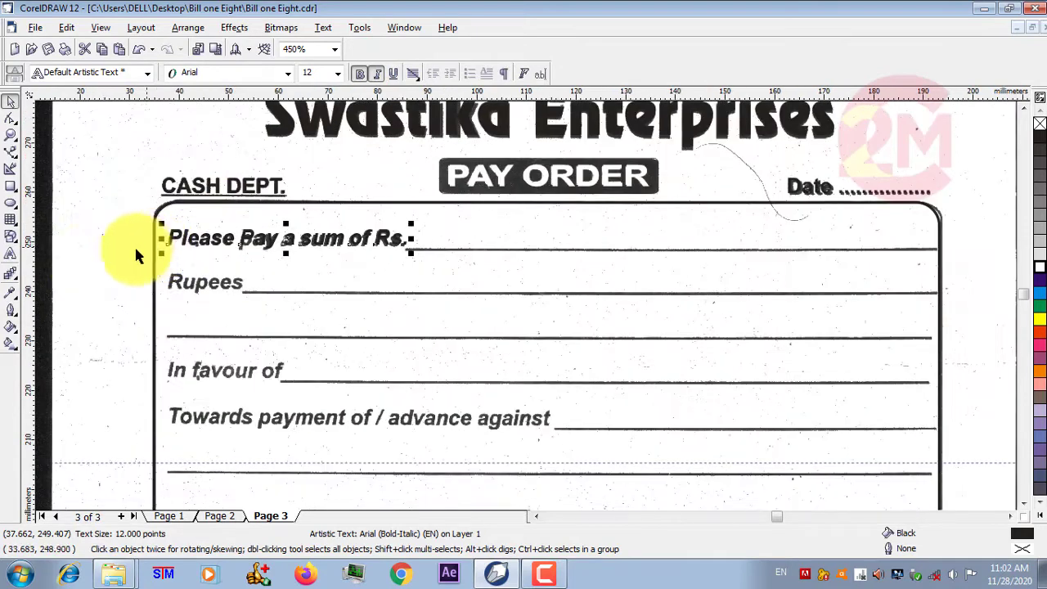
click(10, 256)
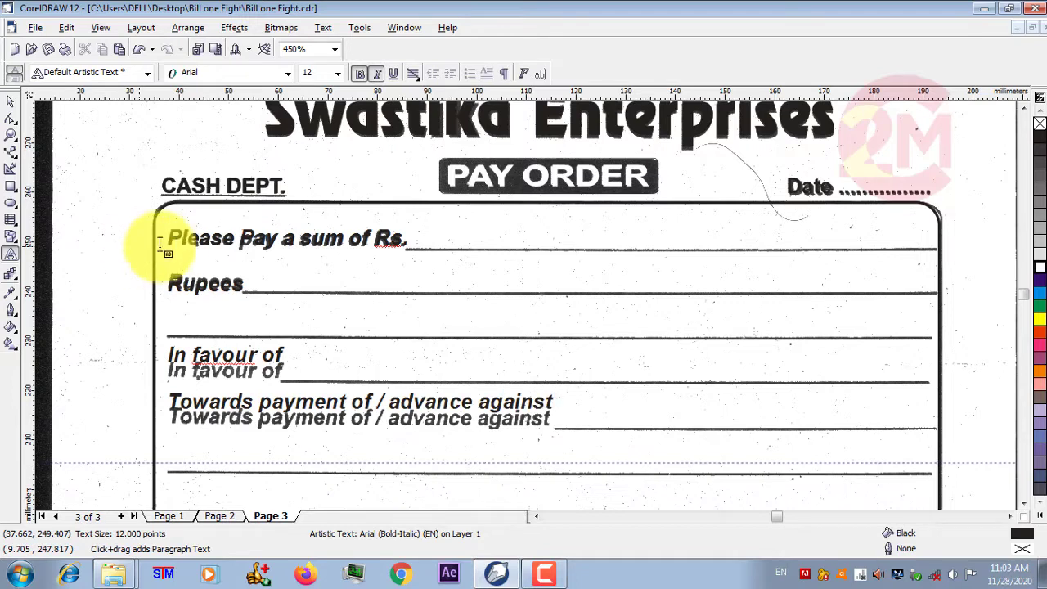
Add a line break to the form text block and align its lines over the scanned lines
click(165, 245)
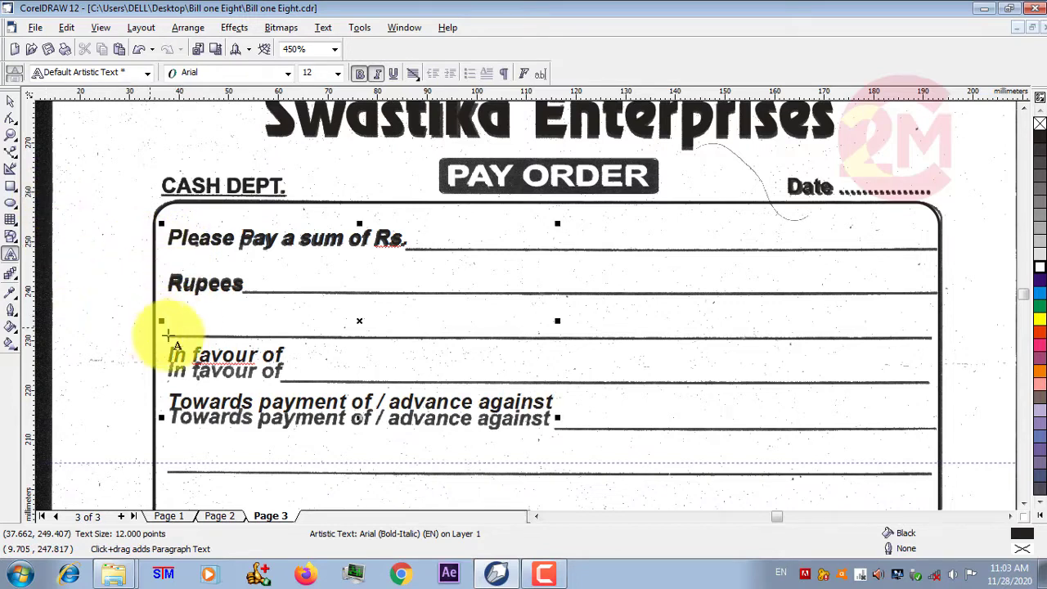
click(182, 319)
key(Return)
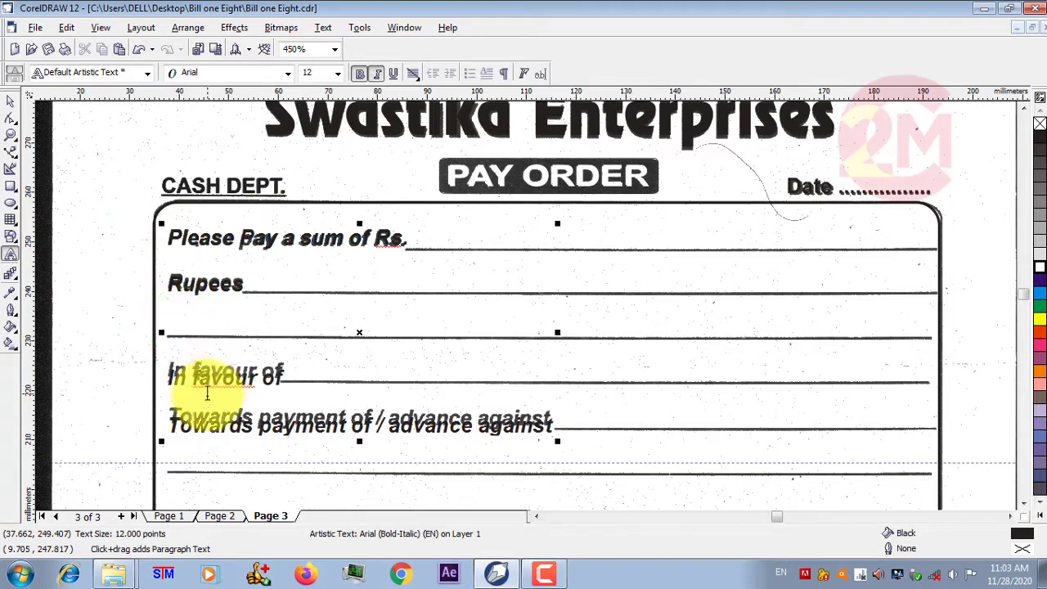
click(10, 118)
scroll(143, 466, up, 2)
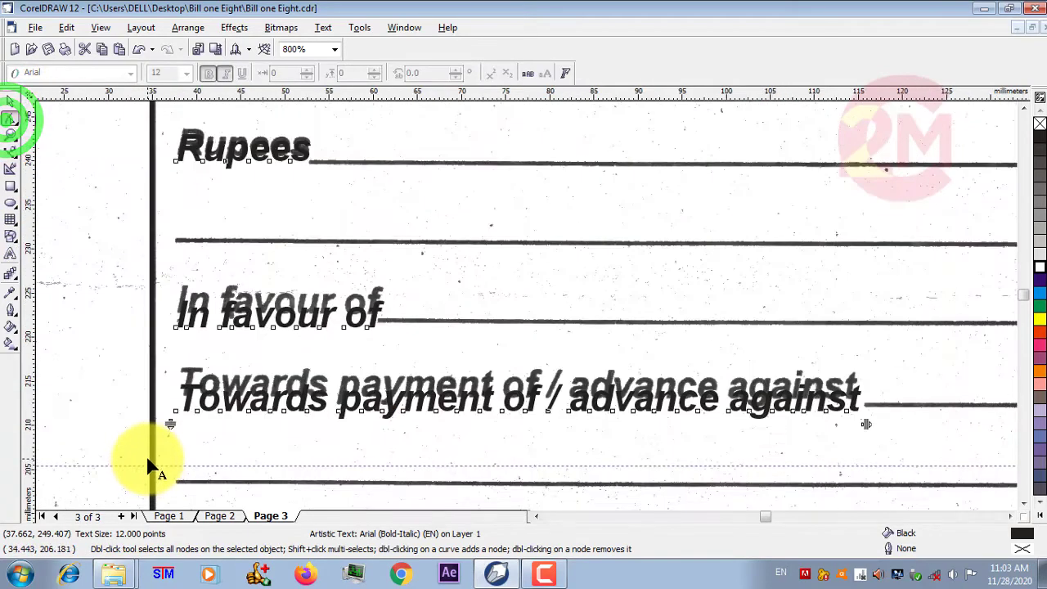
drag(170, 424, 169, 406)
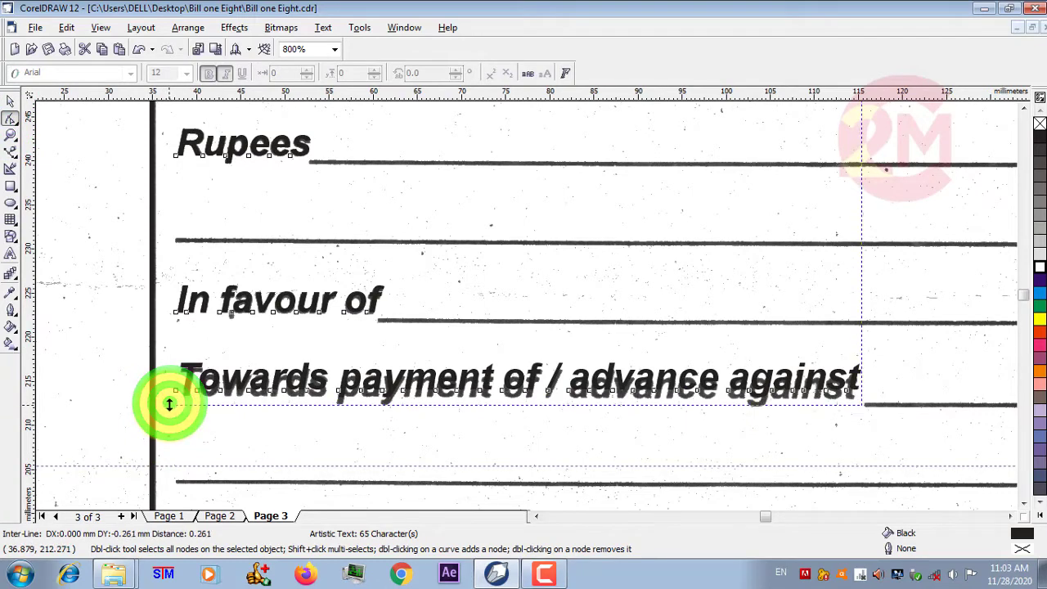
scroll(166, 327, down, 1)
scroll(168, 327, down, 1)
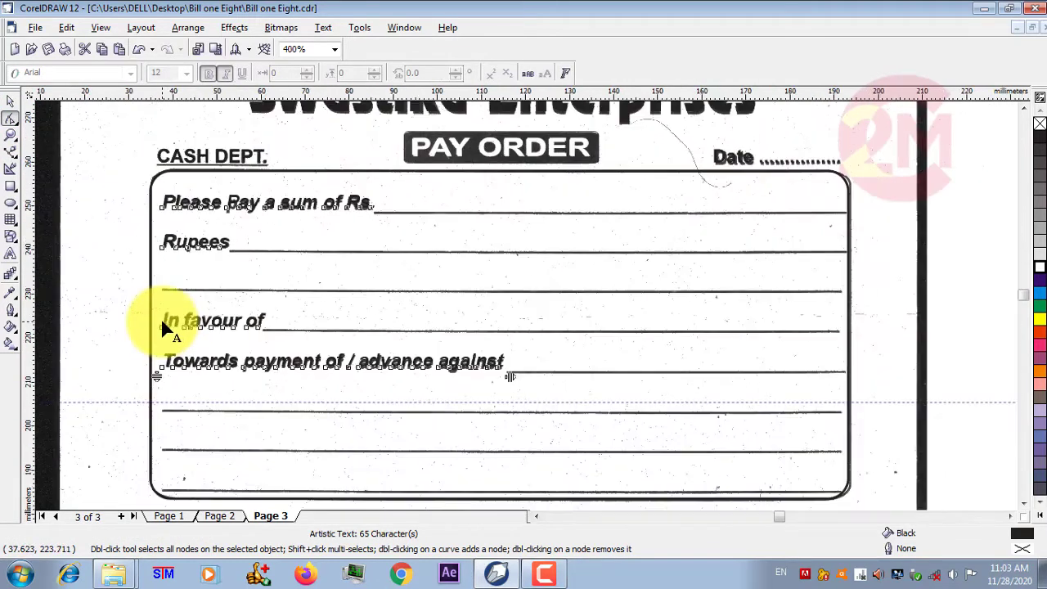
Draw a 1.0 pt line from after 'Rs.' to the box's right edge, nudged onto the scanned rule
click(11, 152)
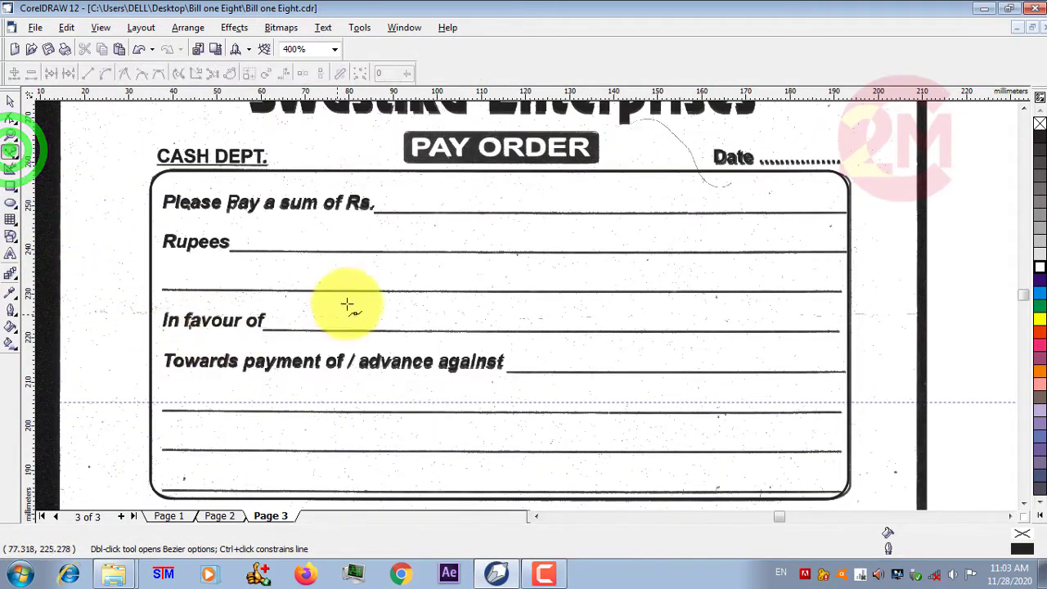
click(374, 212)
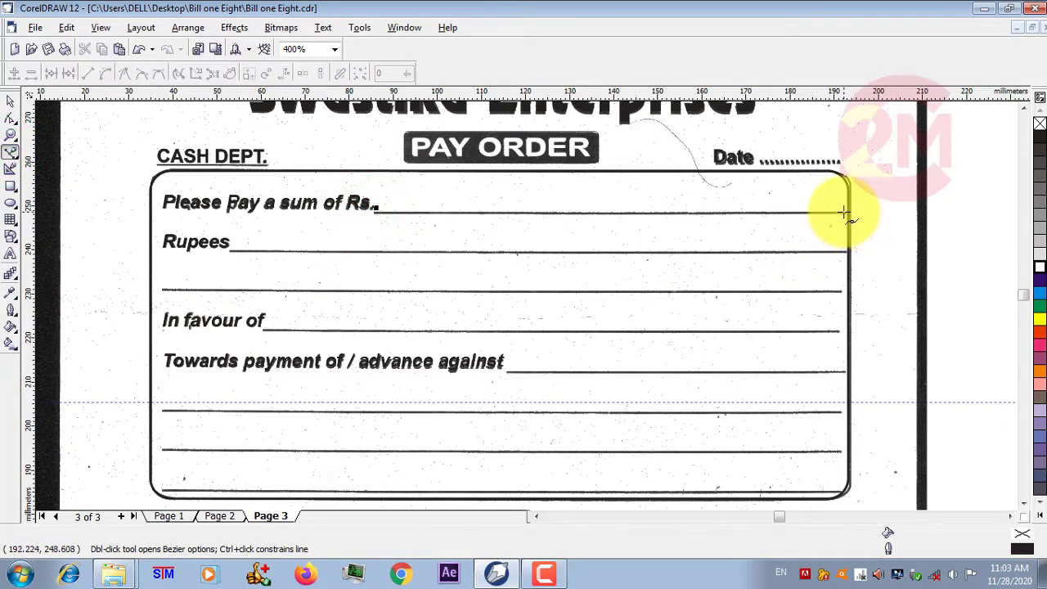
click(846, 212)
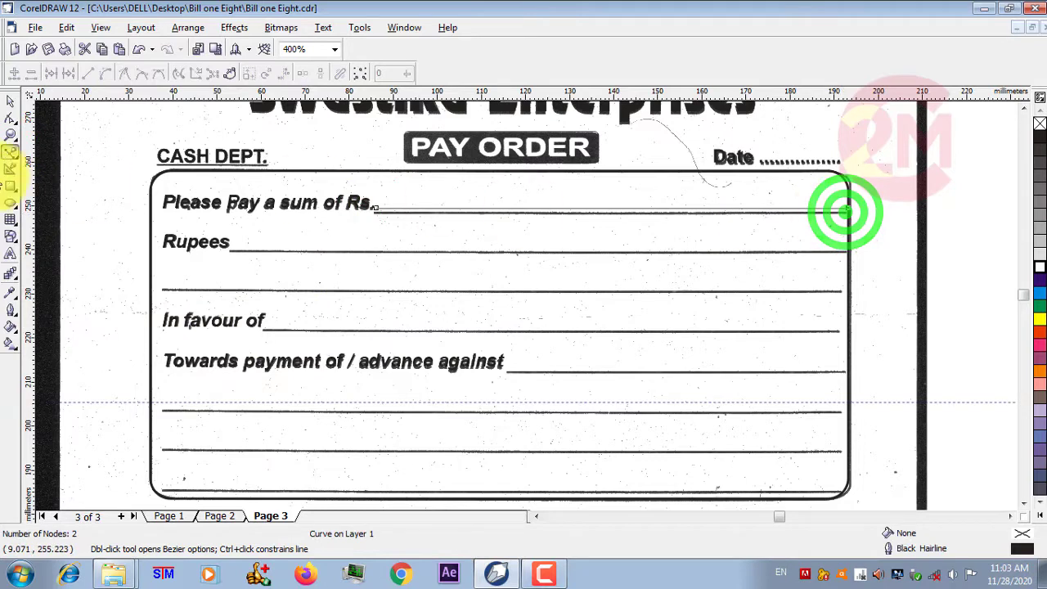
click(11, 99)
click(579, 74)
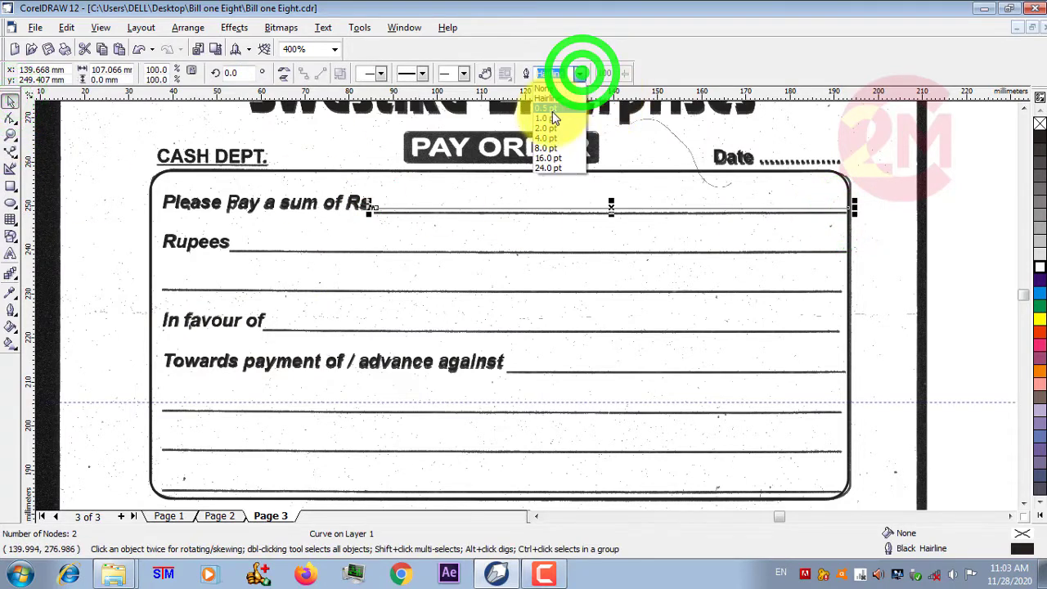
click(549, 118)
key(Down)
key(Down)
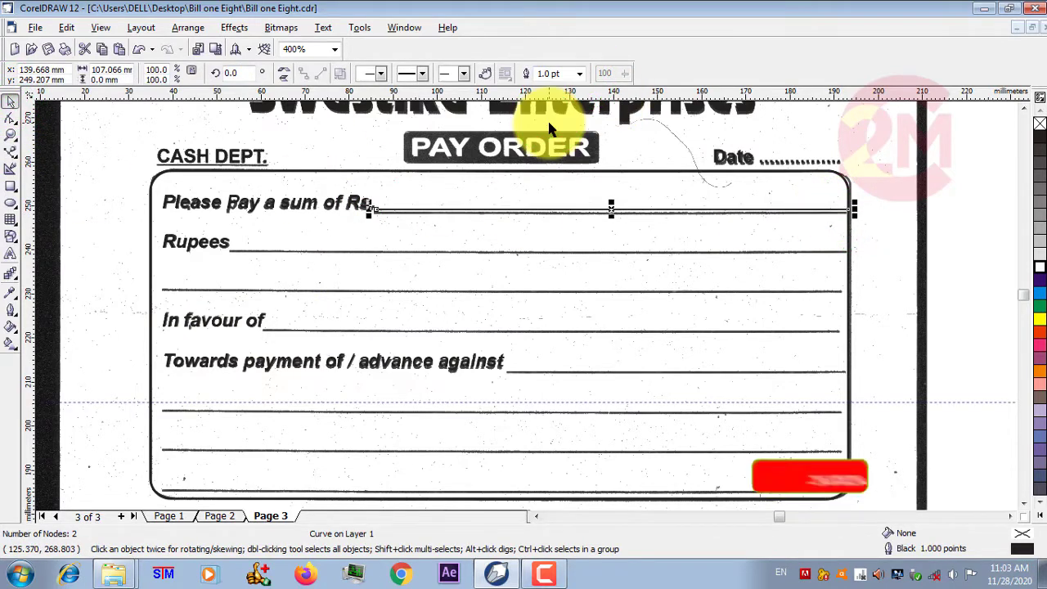
key(Down)
key(Down)
key(Down)
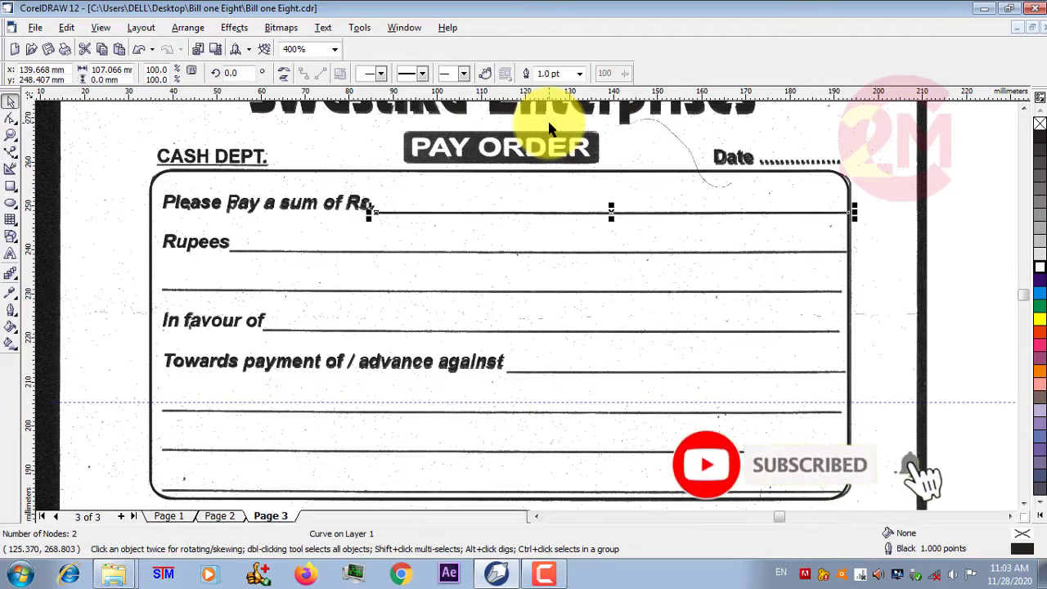
Copy the line onto the Rupees rule, stretched to start just after 'Rupees'
key(Down)
key(Down)
key(Down)
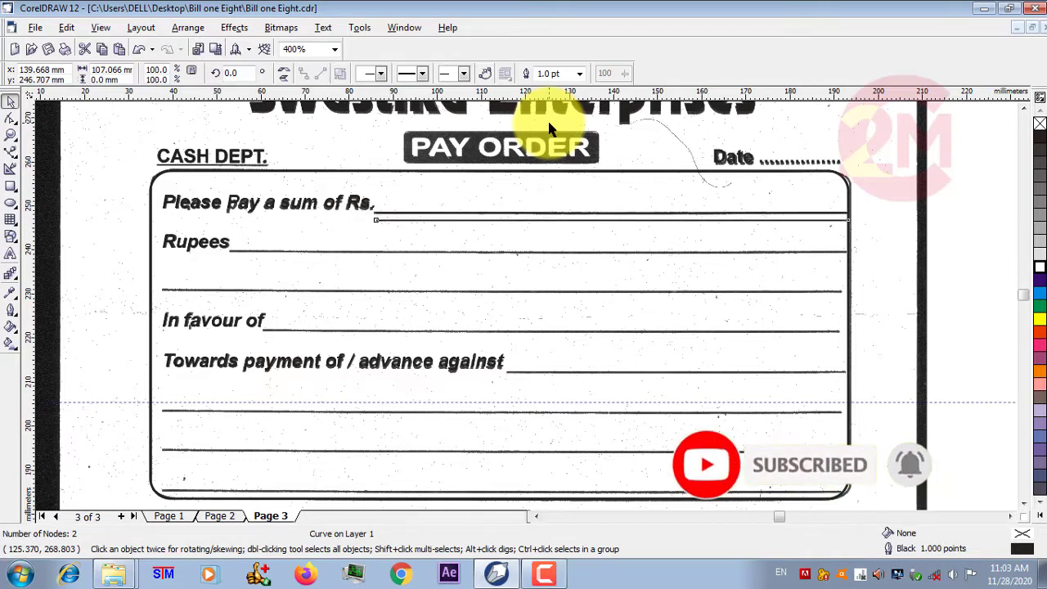
key(Down)
key(Down)
key(Down)
key(Down)
key(Down)
key(Down)
key(Down)
key(Down)
key(Down)
key(Down)
key(Down)
key(Down)
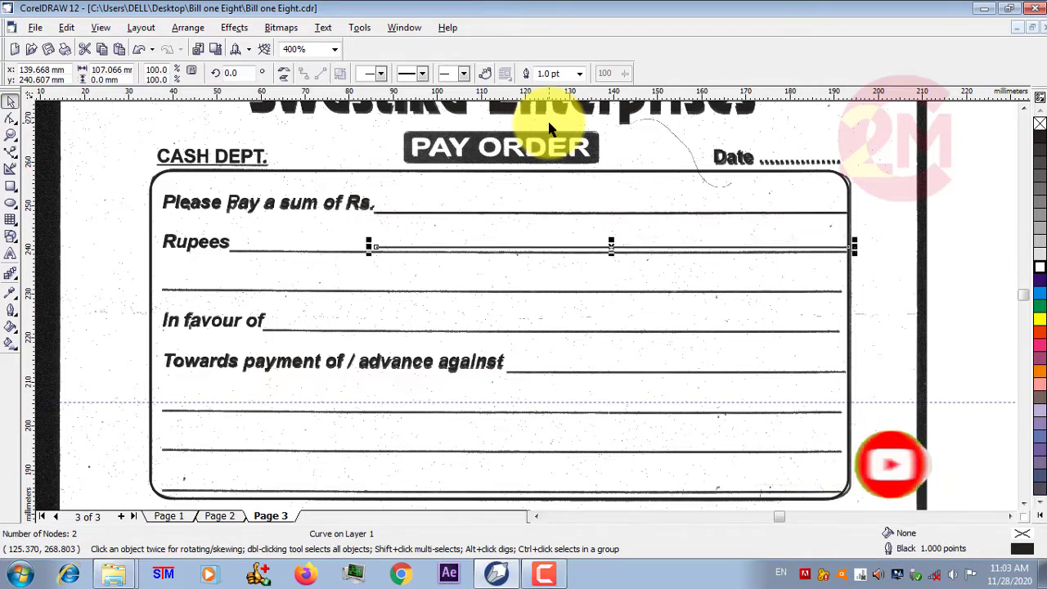
key(Down)
key(Down)
key(Down)
key(Down)
key(Down)
key(Down)
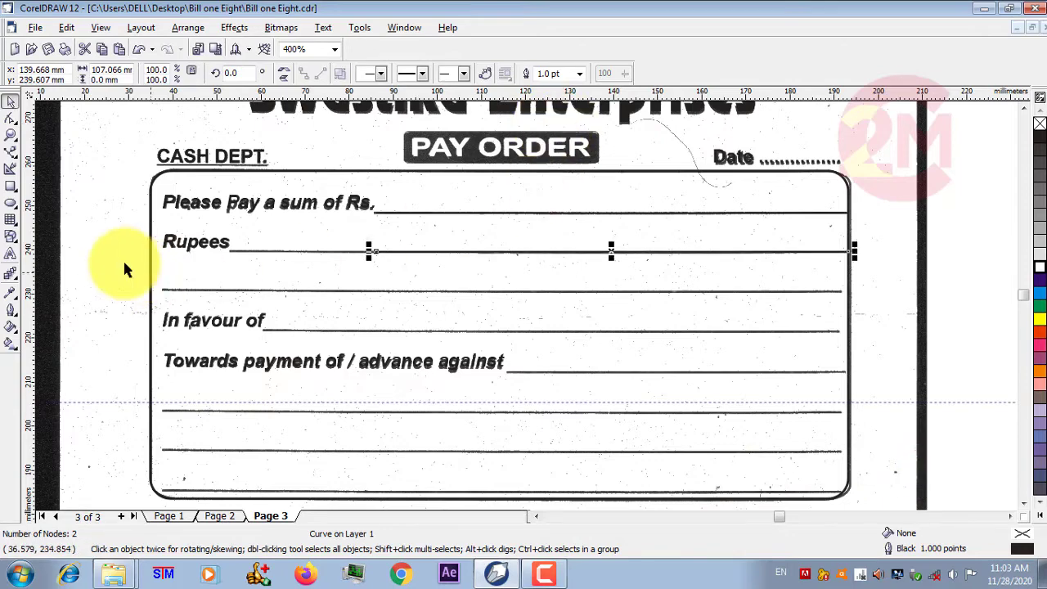
scroll(121, 245, up, 2)
drag(586, 264, 313, 273)
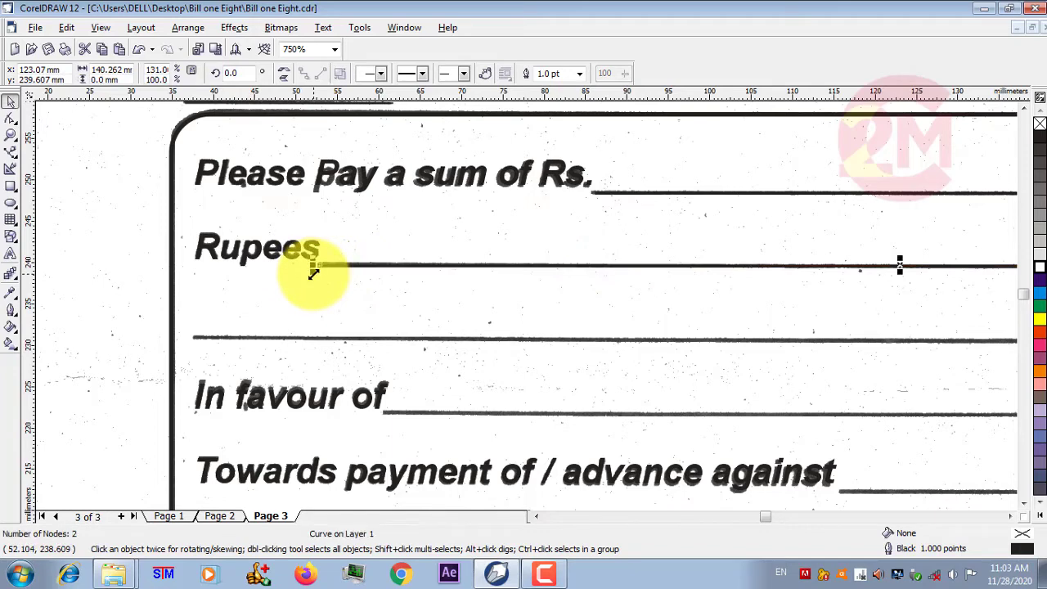
Copy the line onto the blank rule below, extending its left end to the box edge
scroll(141, 236, down, 1)
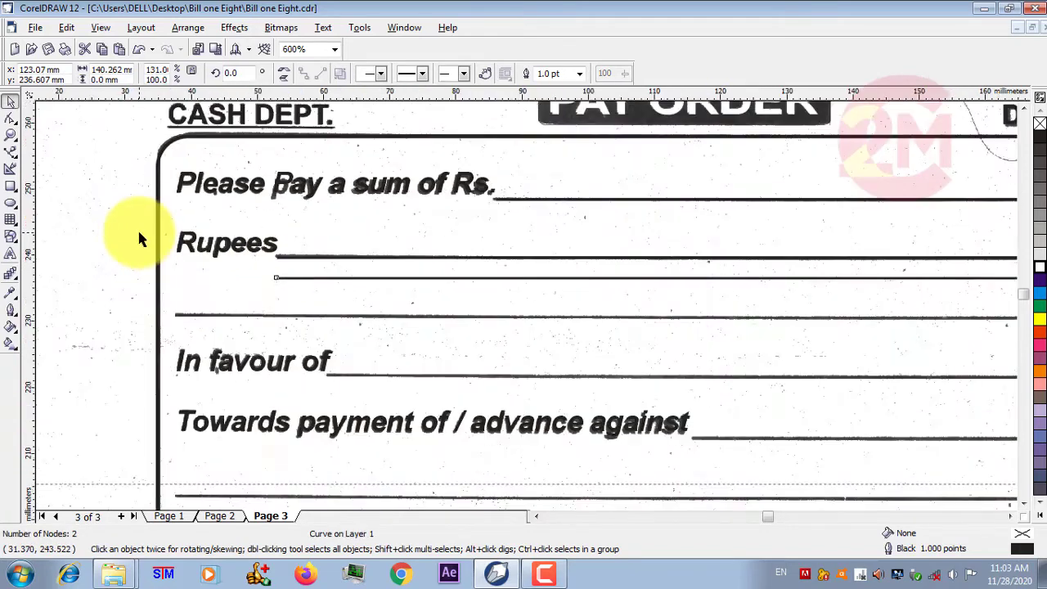
scroll(139, 235, down, 1)
key(Down)
key(Down)
key(Down)
key(Down)
key(Down)
key(Down)
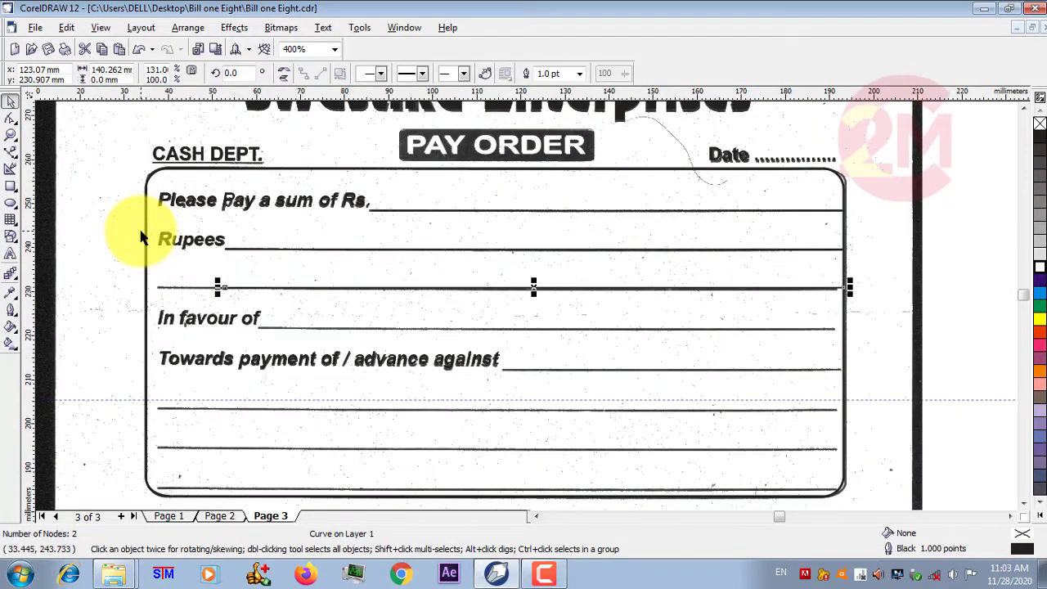
key(Down)
key(Down)
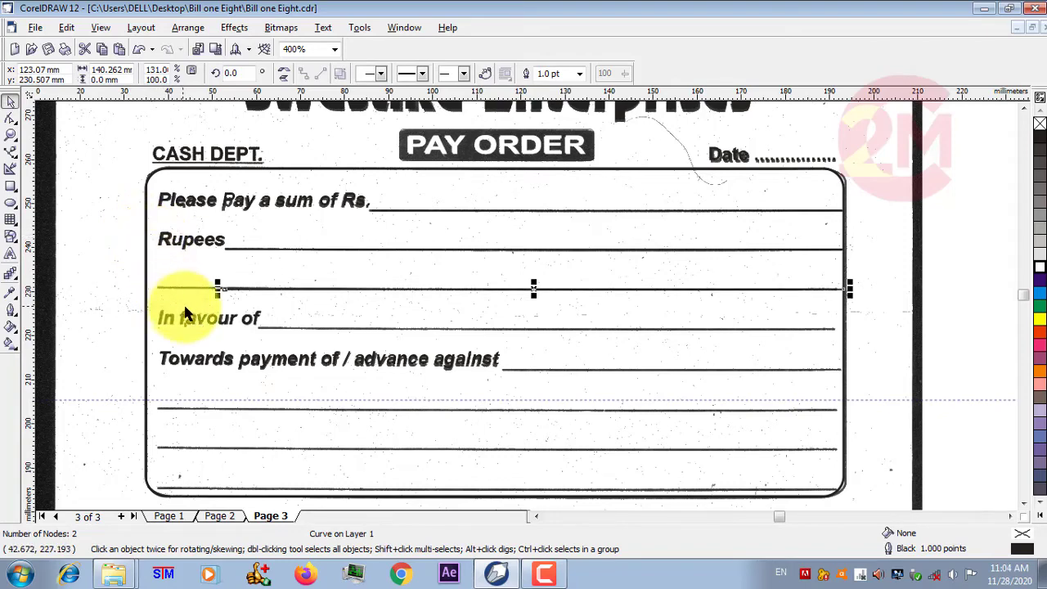
scroll(172, 300, up, 1)
scroll(196, 298, up, 1)
drag(243, 292, 124, 292)
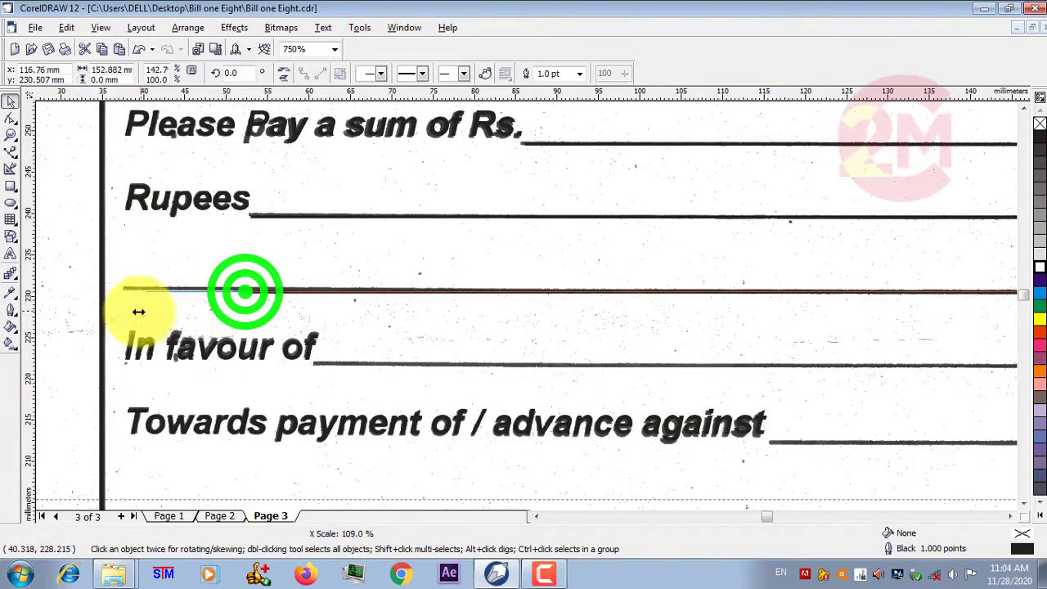
Copy the line onto the In favour of rule, starting just after the label
scroll(99, 259, down, 2)
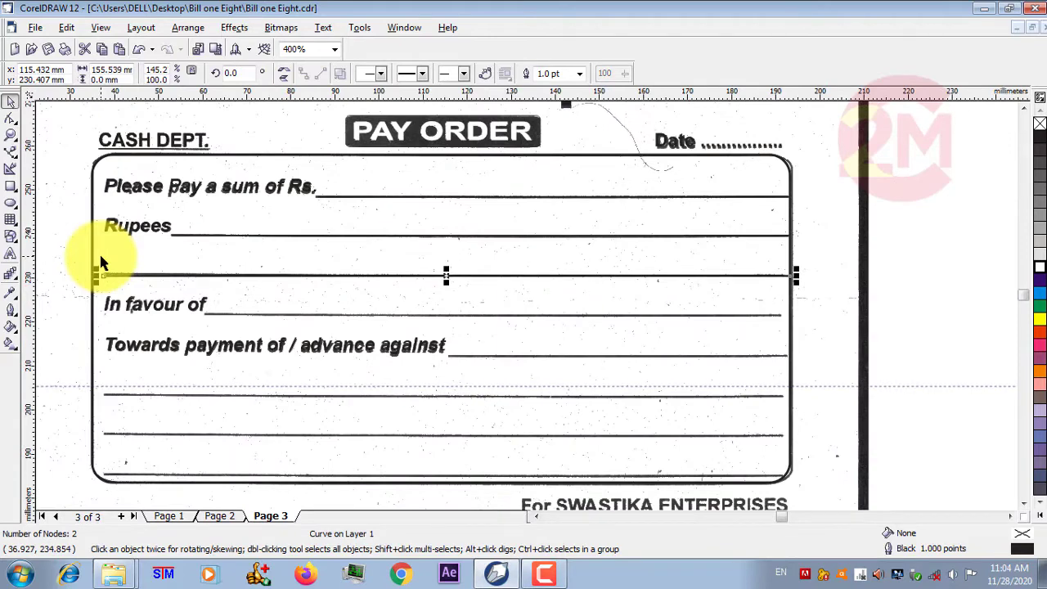
drag(100, 260, 114, 282)
key(Down)
key(Down)
key(Down)
key(Down)
key(Down)
key(Down)
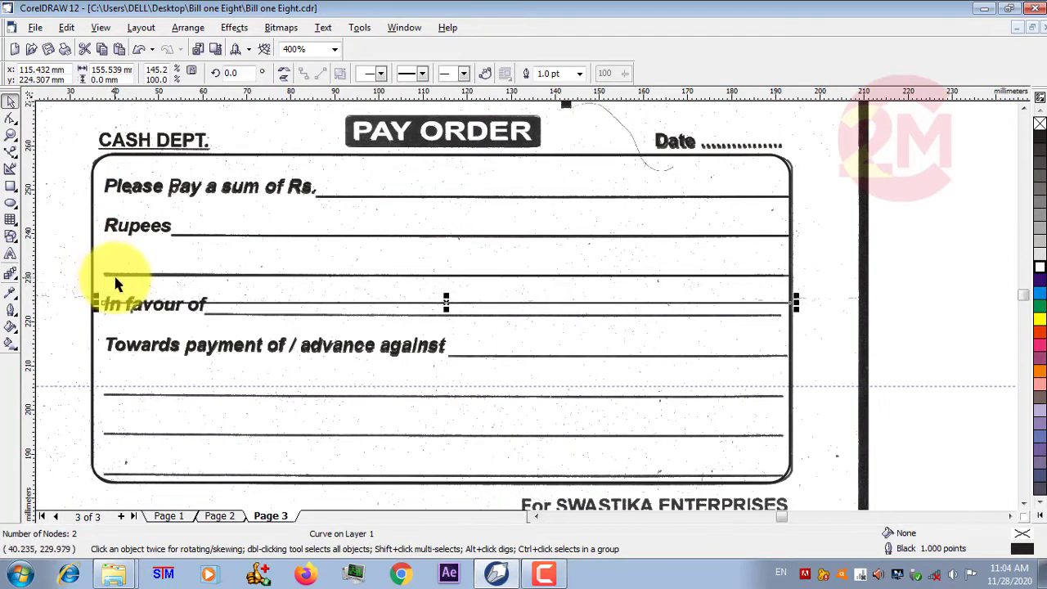
key(Down)
key(Down)
key(Down)
key(Down)
key(Down)
key(Down)
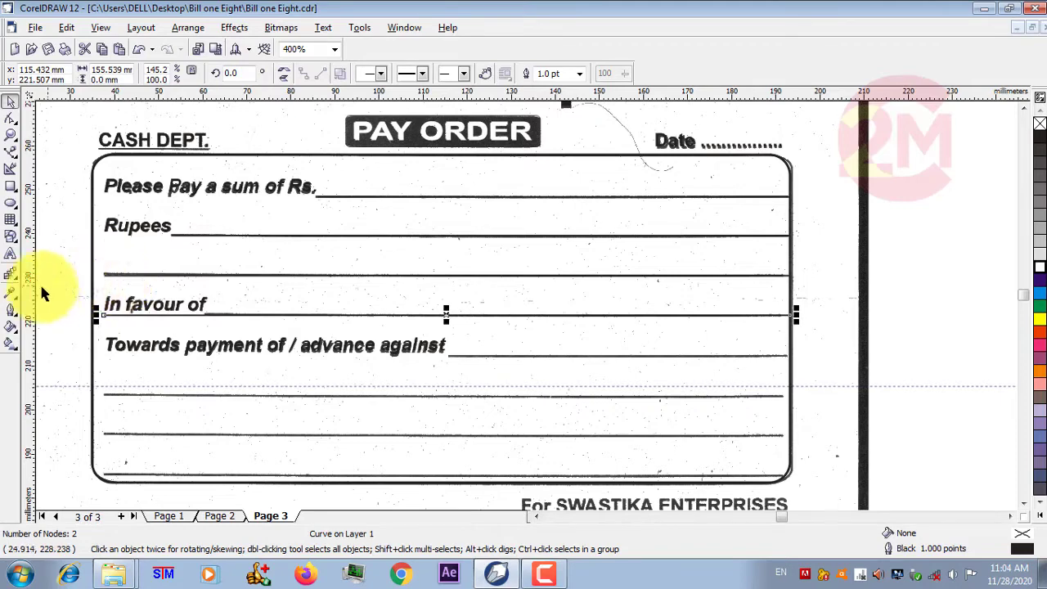
scroll(82, 315, up, 2)
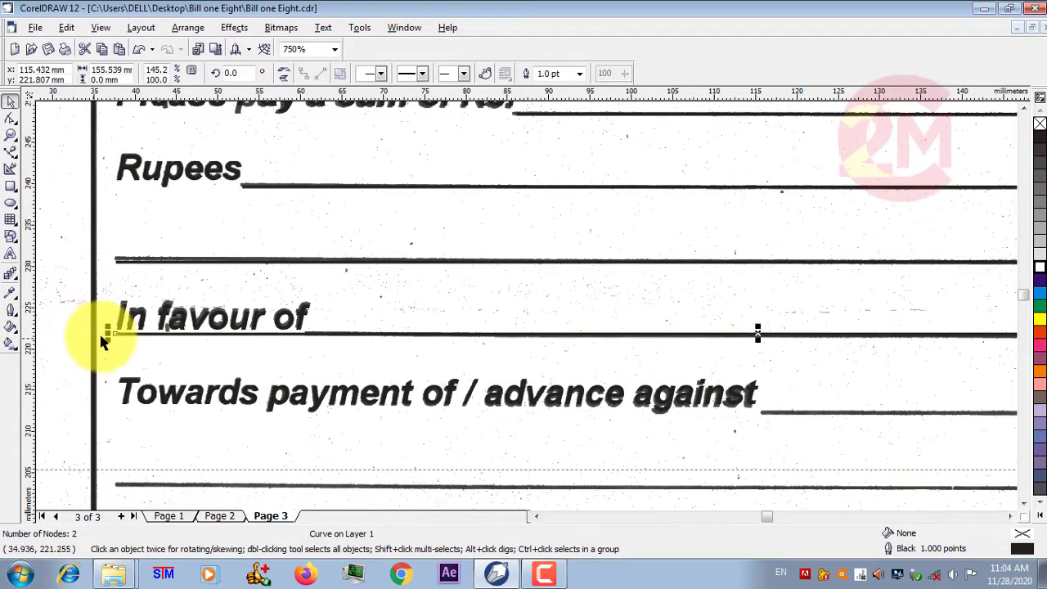
drag(107, 334, 297, 367)
Move another copy of the line down to the Towards payment rule
scroll(113, 239, down, 2)
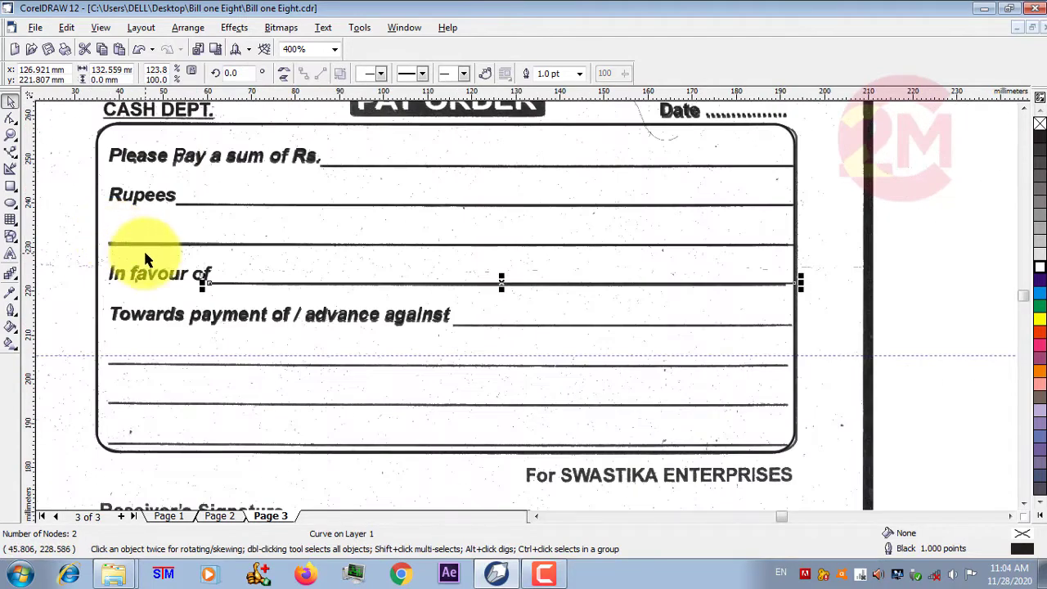
key(Down)
key(Down)
key(Down)
key(Down)
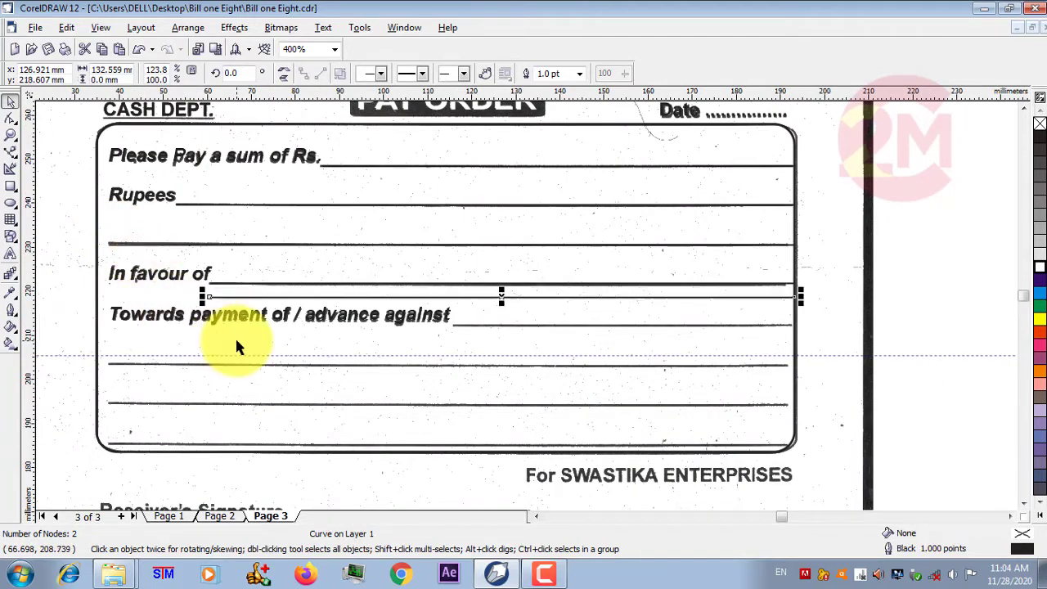
key(Down)
key(Down)
key(Down)
key(Down)
key(Down)
key(Down)
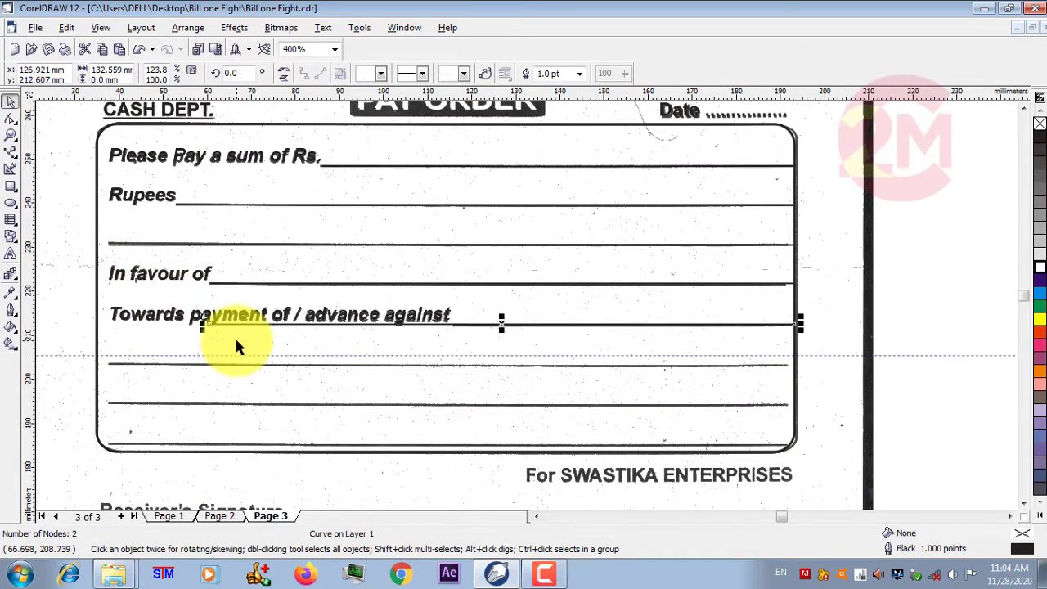
scroll(209, 358, up, 1)
Shorten the Towards payment line so it starts just after 'against'
scroll(188, 360, up, 2)
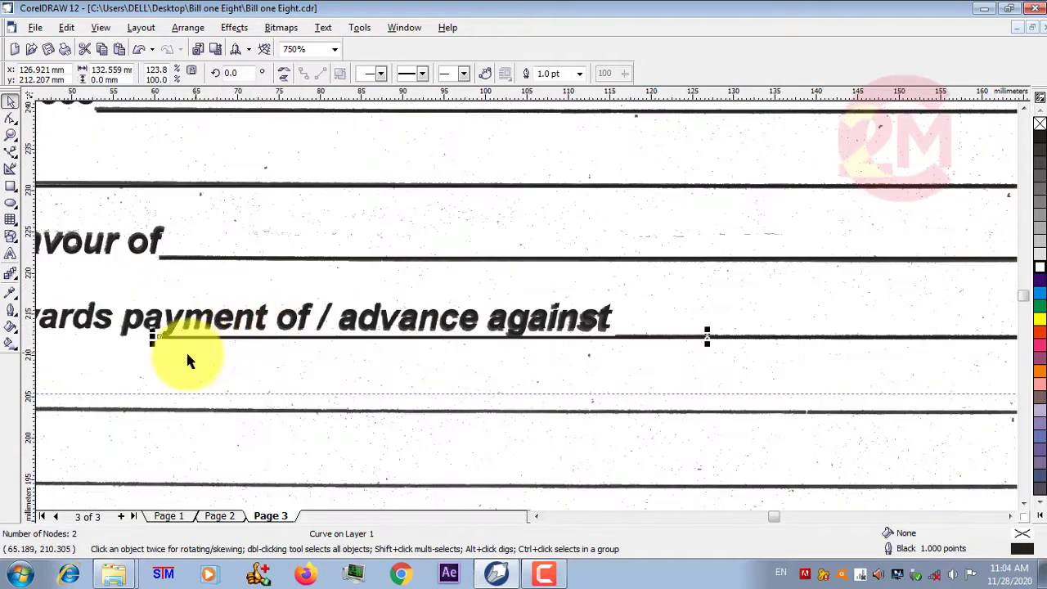
drag(147, 336, 606, 391)
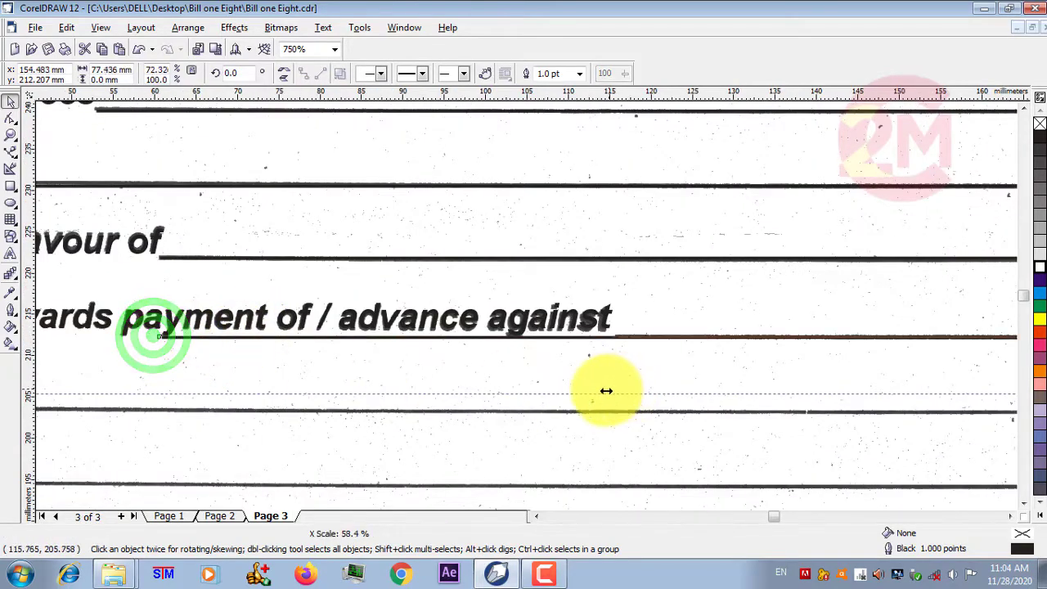
drag(609, 391, 610, 391)
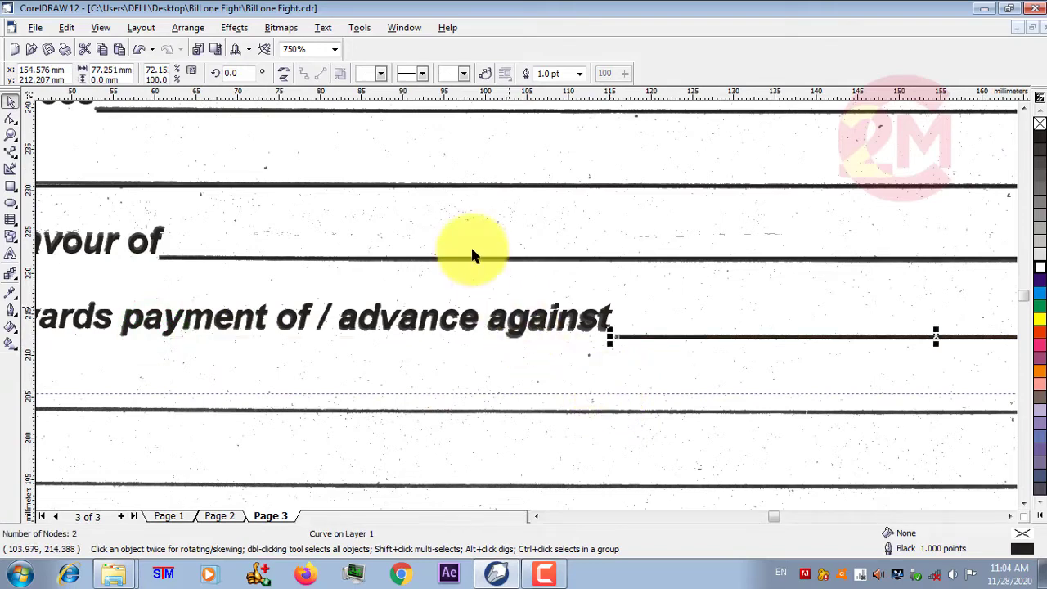
scroll(467, 242, down, 3)
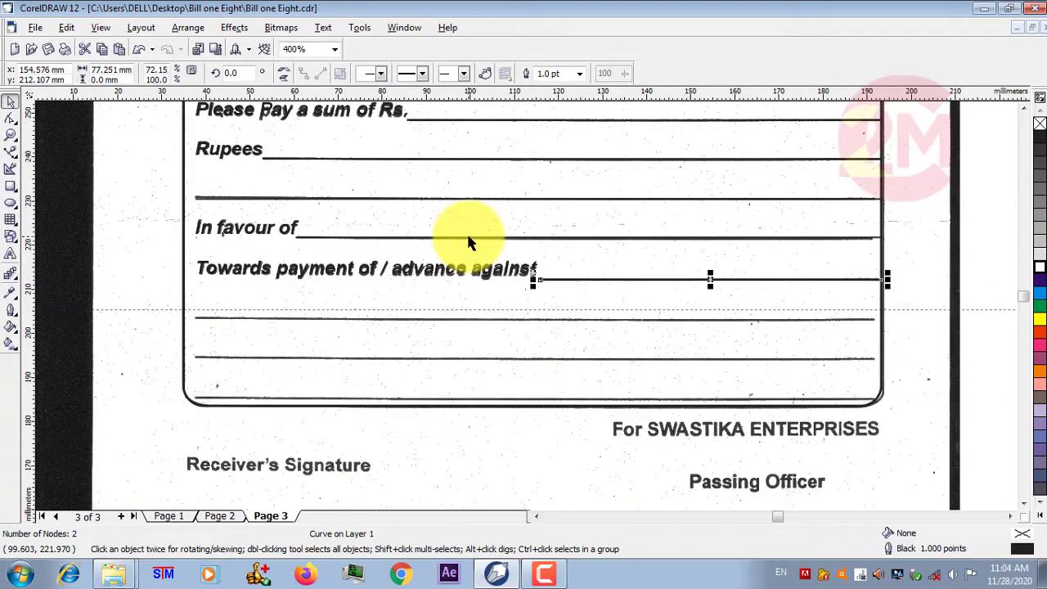
Copy the line onto the next blank rule and stretch it across the box width
key(Down)
key(Down)
key(Down)
key(Down)
key(Down)
key(Down)
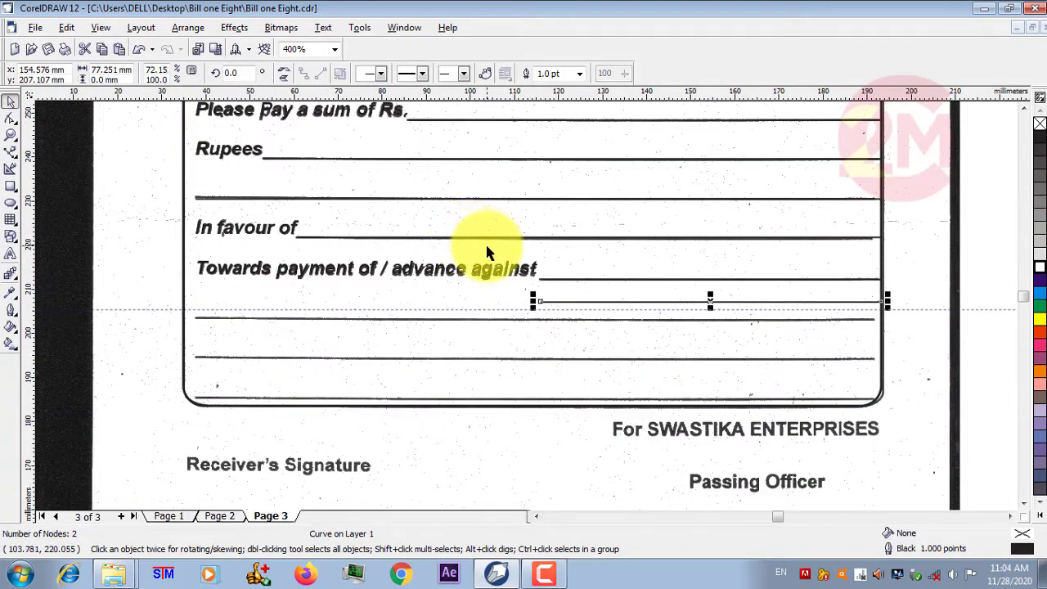
key(Down)
key(Down)
key(Down)
key(Down)
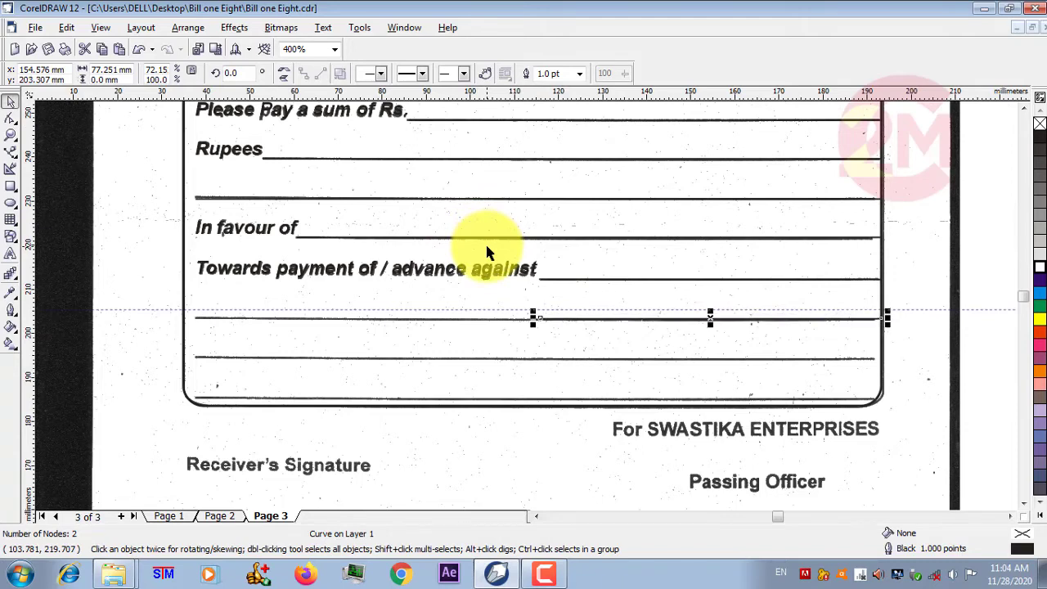
key(Down)
drag(532, 319, 188, 349)
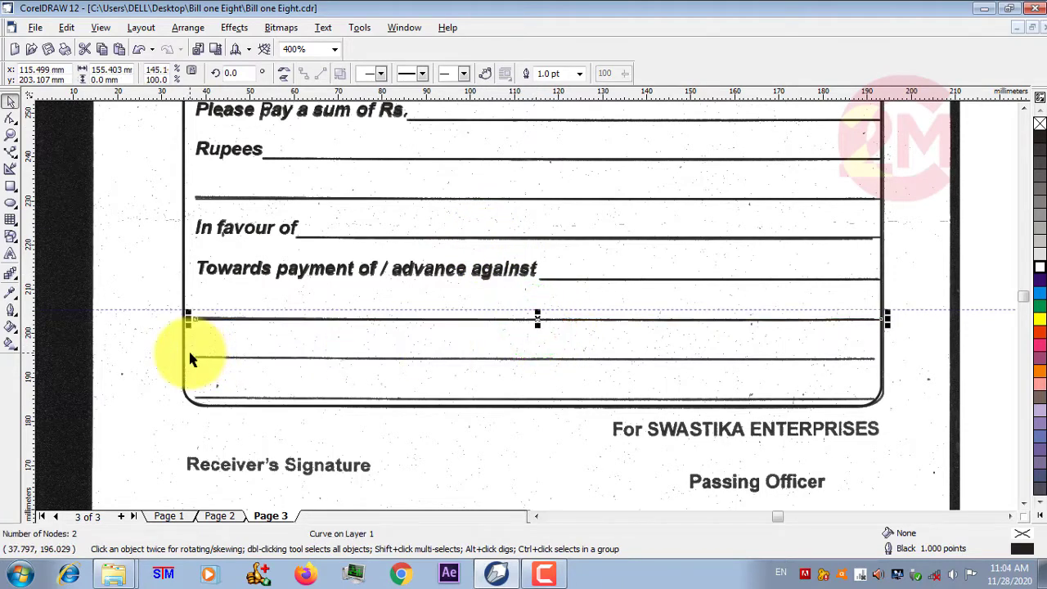
Put the last copy on the bottom ruled line, trimmed to meet the box corner
key(Down)
key(Down)
key(Down)
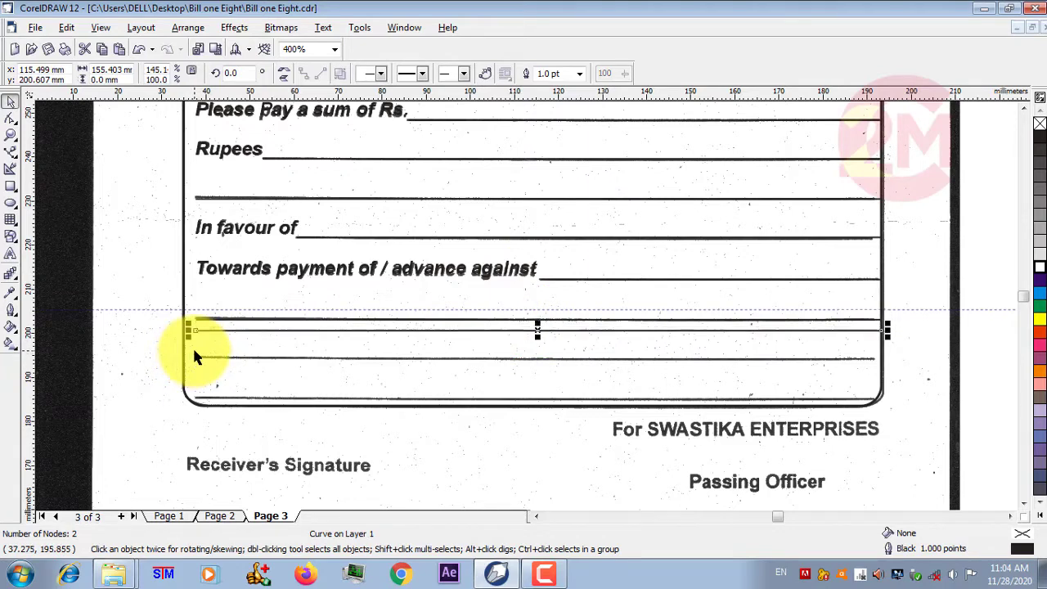
key(Down)
key(Down)
key(Down)
key(Down)
key(Down)
key(Down)
key(Down)
key(Down)
key(Down)
key(Down)
key(Down)
key(Down)
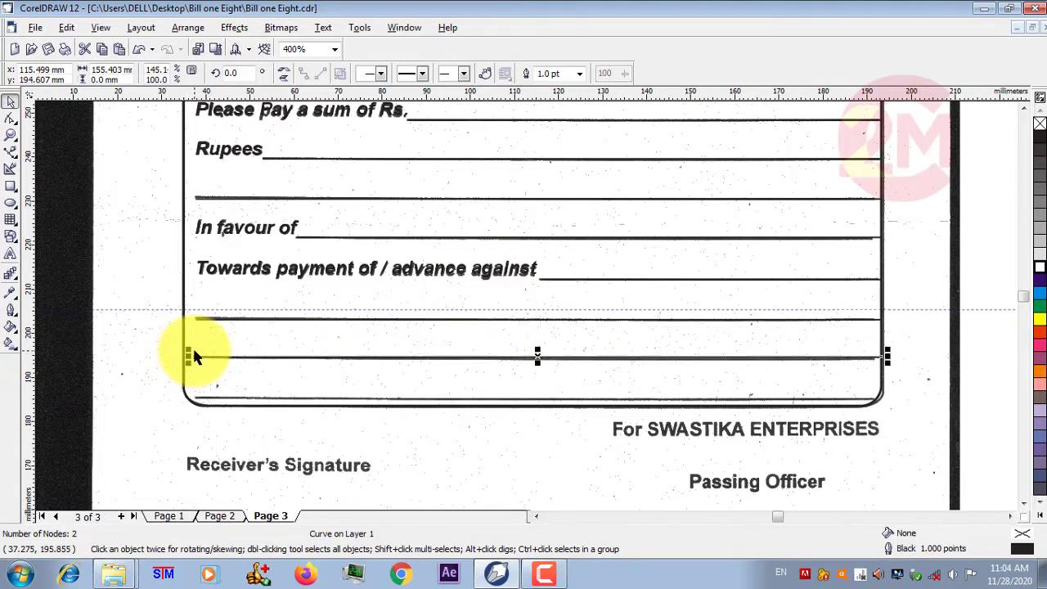
key(Down)
key(Down)
key(Down)
key(Down)
key(Down)
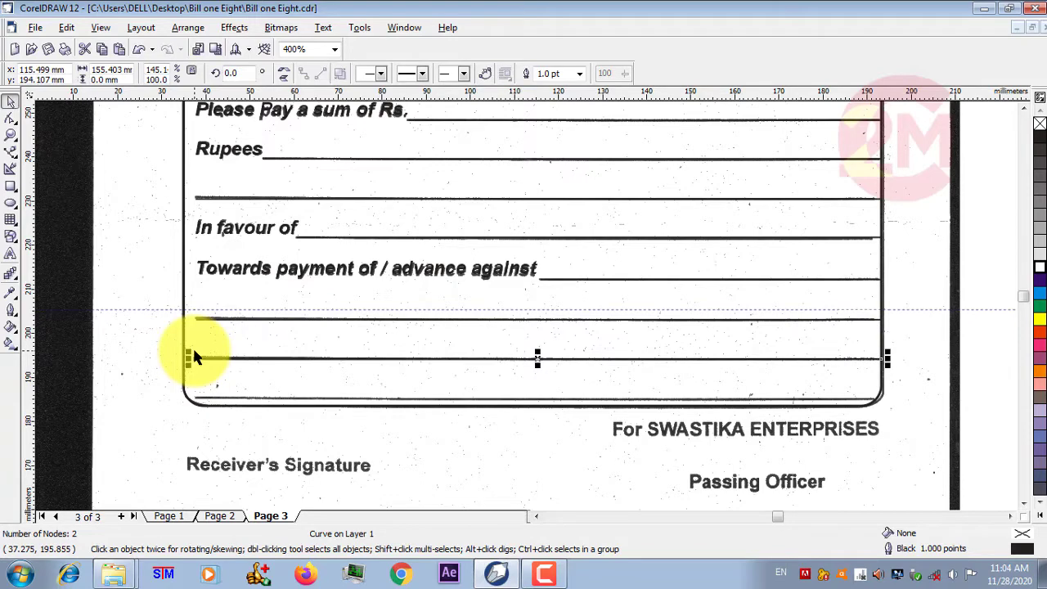
key(Down)
key(Down)
key(Down)
key(Down)
key(Down)
key(Down)
key(Down)
key(Down)
key(Down)
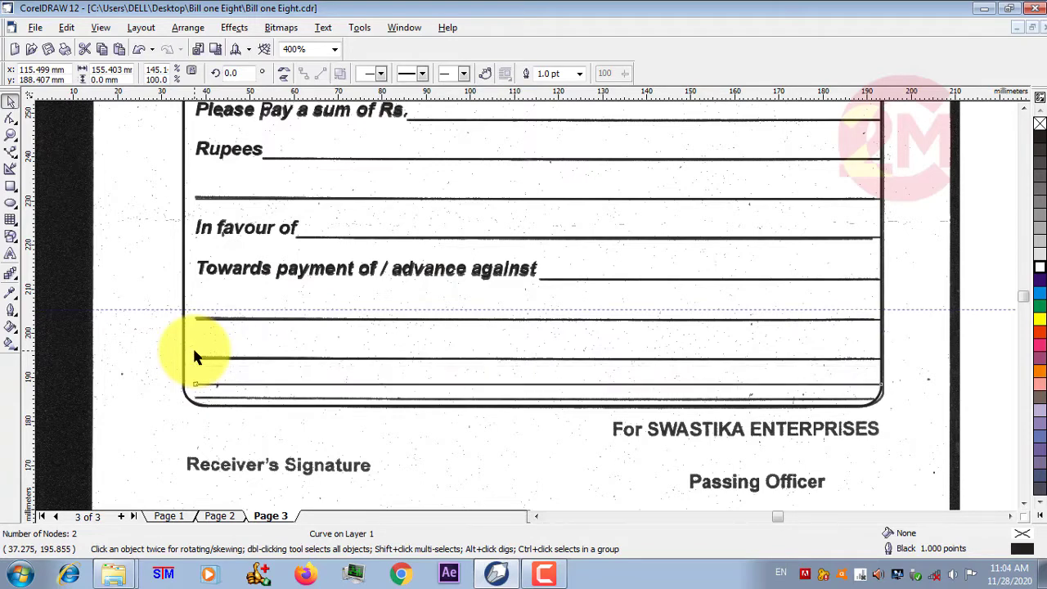
key(Down)
key(Down)
key(Down)
key(Down)
key(Down)
scroll(914, 454, up, 3)
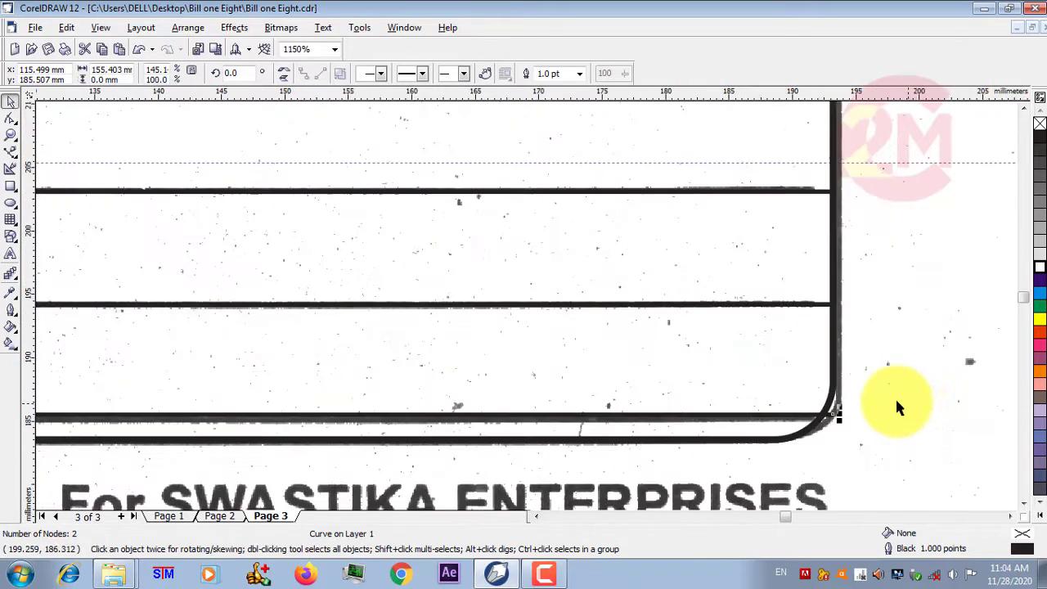
mouse_move(839, 417)
mouse_down()
mouse_move(808, 425)
mouse_move(801, 385)
mouse_up()
scroll(755, 297, down, 2)
scroll(755, 296, down, 2)
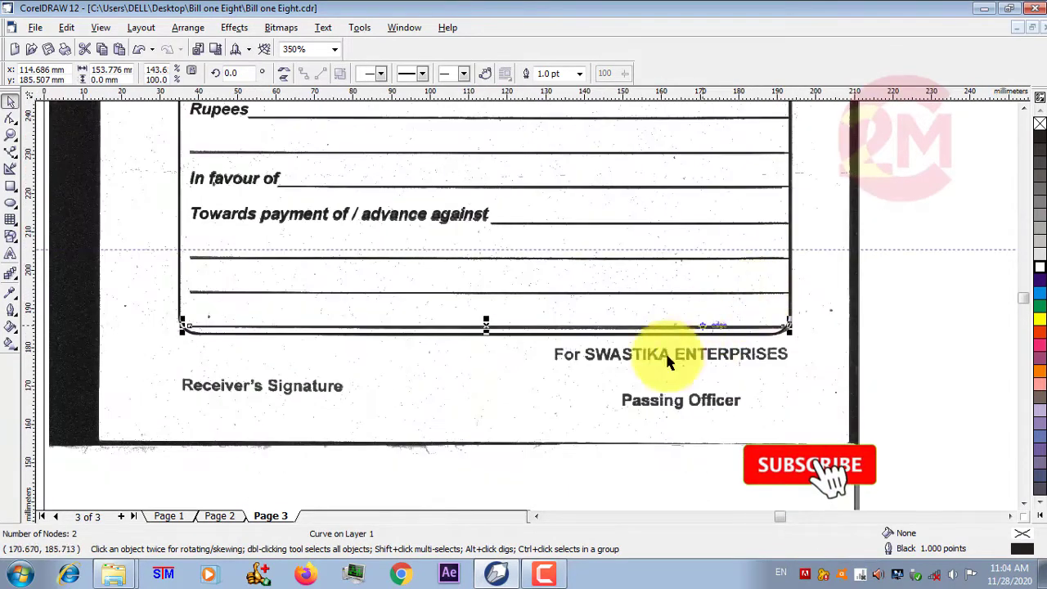
scroll(420, 394, down, 1)
scroll(420, 394, down, 1)
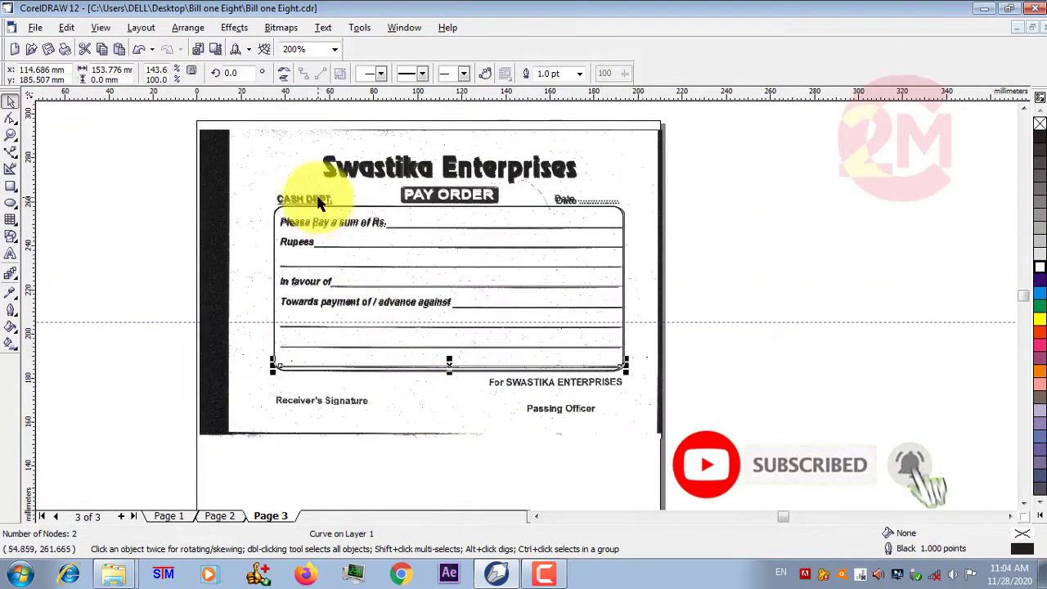
Copy the CASH DEPT. label down near Receiver's Signature and remove its underline
click(319, 204)
drag(319, 203, 322, 385)
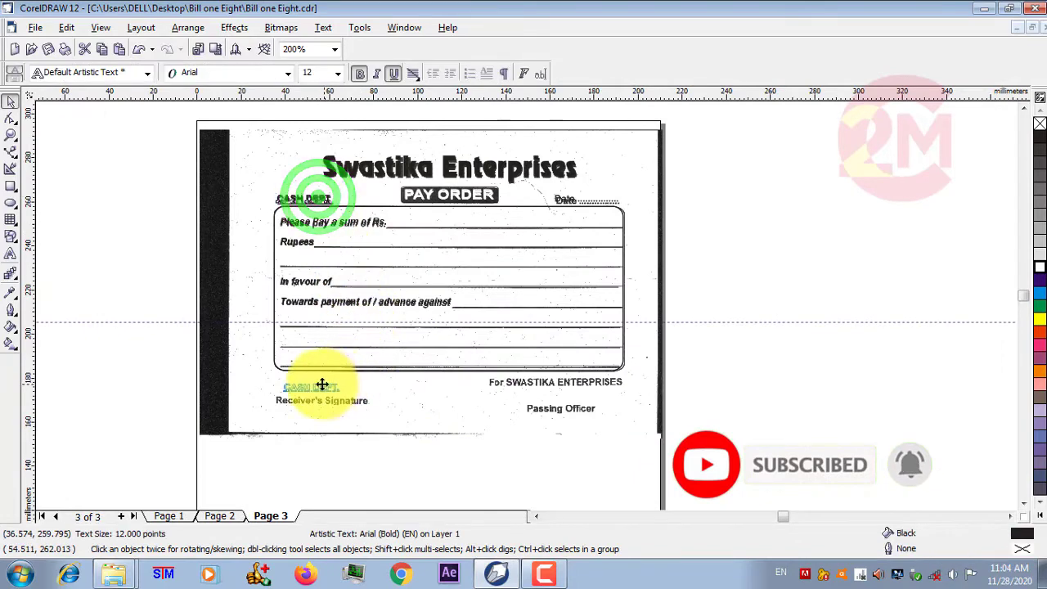
click(391, 74)
scroll(282, 406, up, 2)
scroll(189, 351, up, 4)
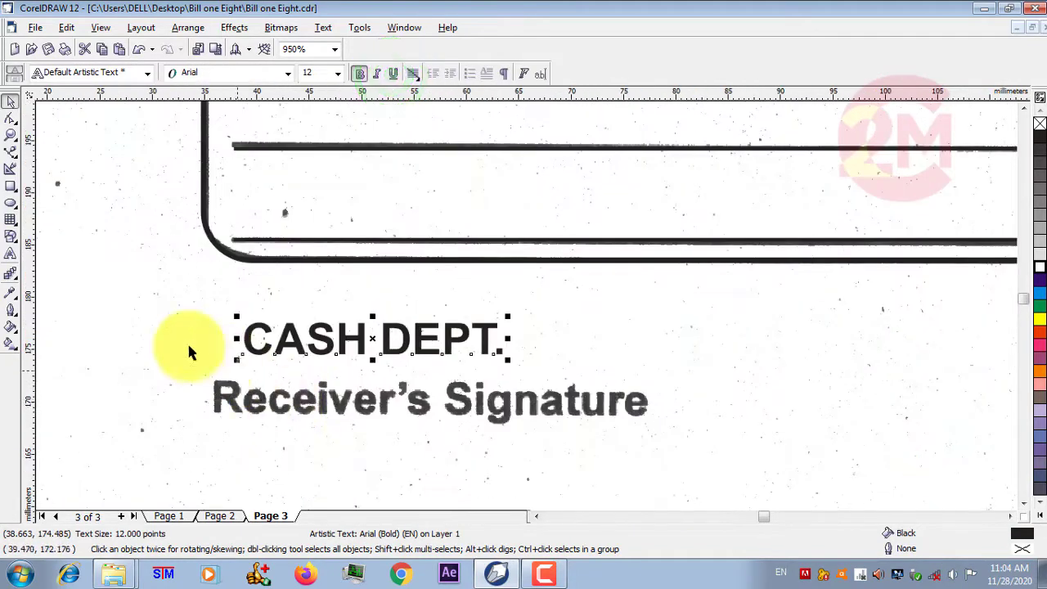
Retype the copy as 'Receiver's Signature' and lay it over the scanned label
key(ctrl+a)
text(Re)
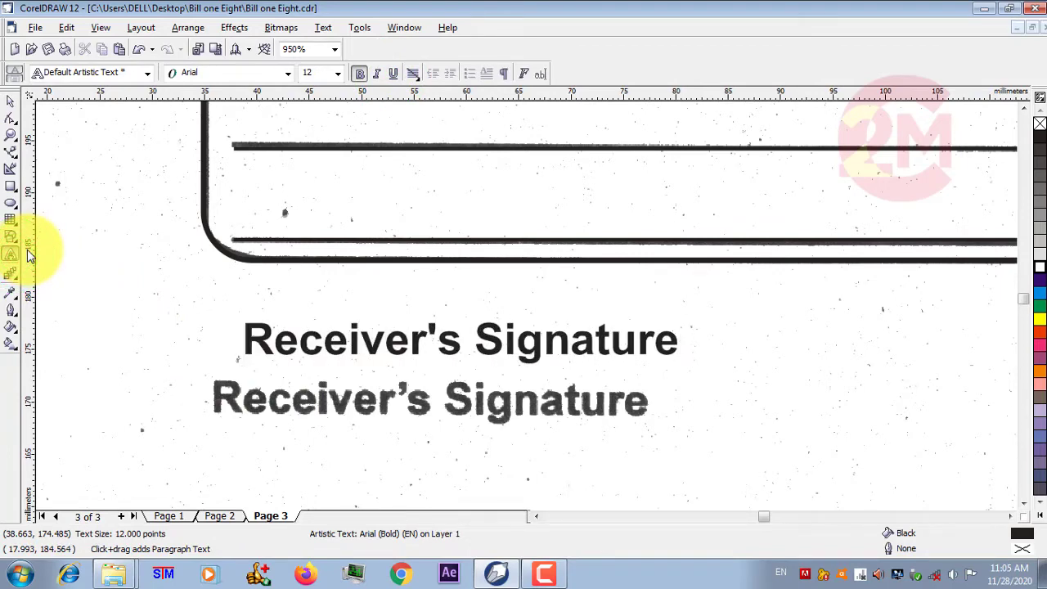
click(11, 254)
click(11, 96)
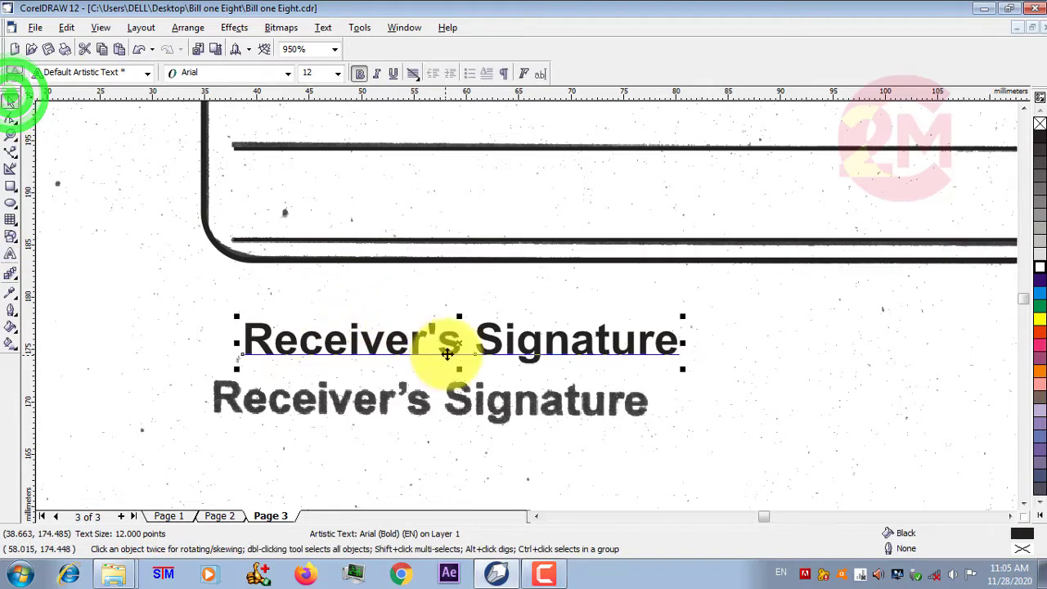
drag(449, 350, 429, 402)
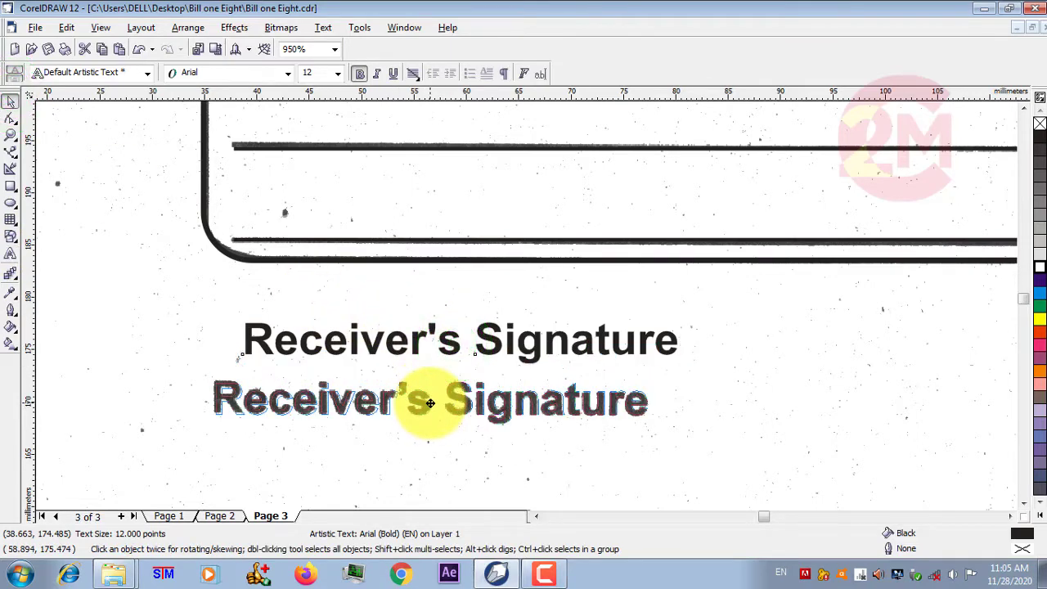
Drop a duplicate of the Receiver's Signature label to its right
scroll(281, 360, down, 3)
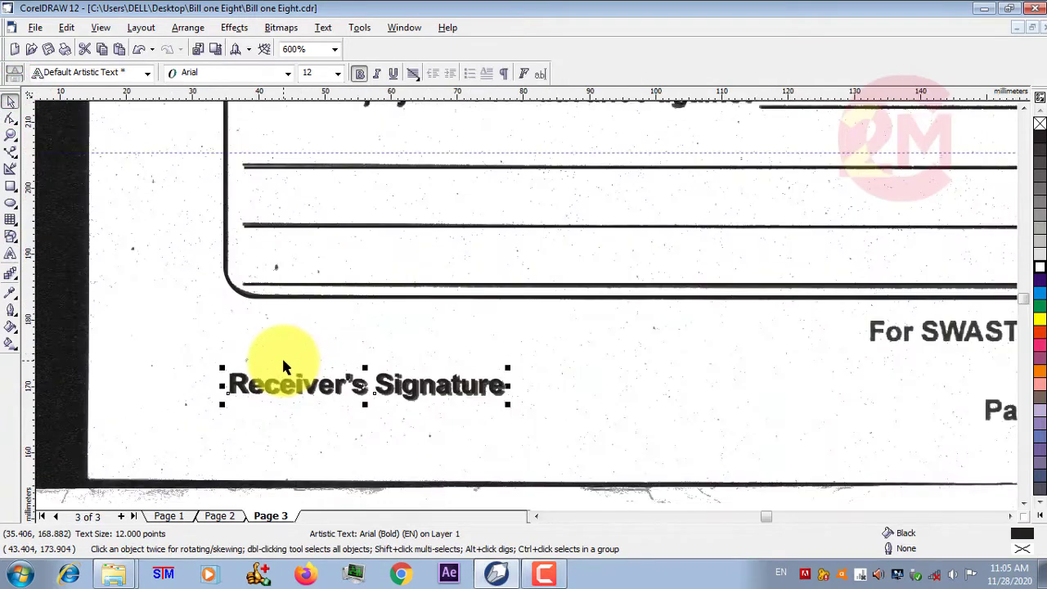
scroll(282, 359, down, 5)
scroll(372, 401, up, 1)
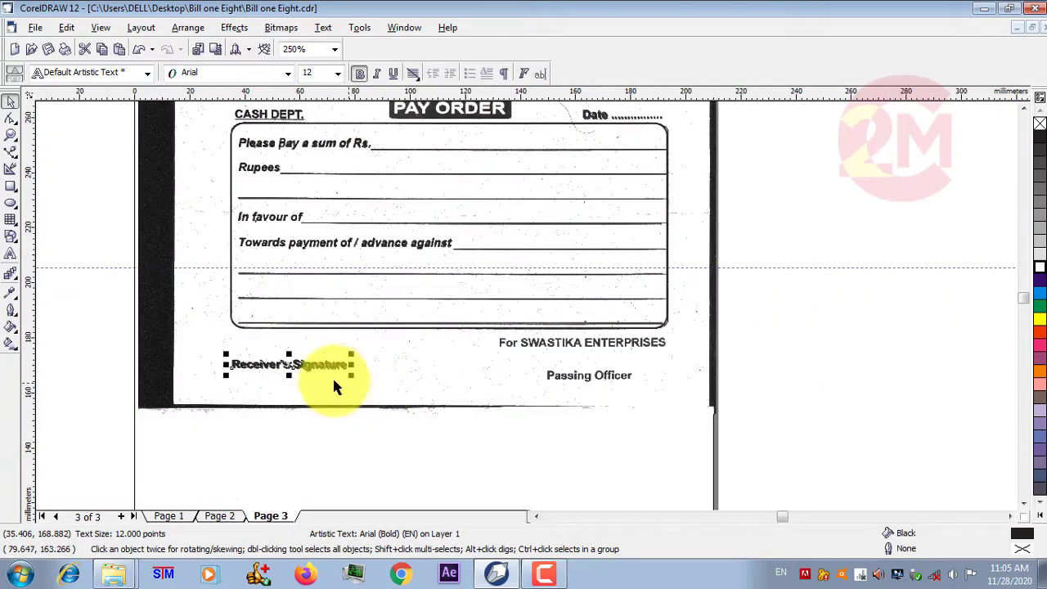
drag(303, 367, 479, 367)
Finish the 'For SWASTIKA ENTERPRISES' text and place it over its scanned line
scroll(480, 367, up, 1)
text(For SWASTIKA ENTERPRISES)
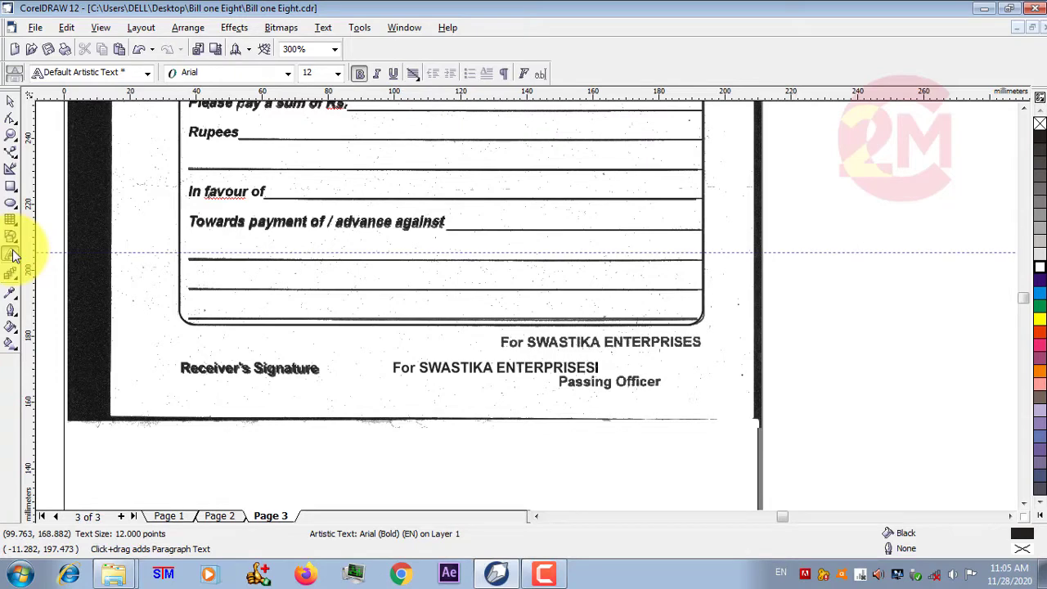
click(12, 254)
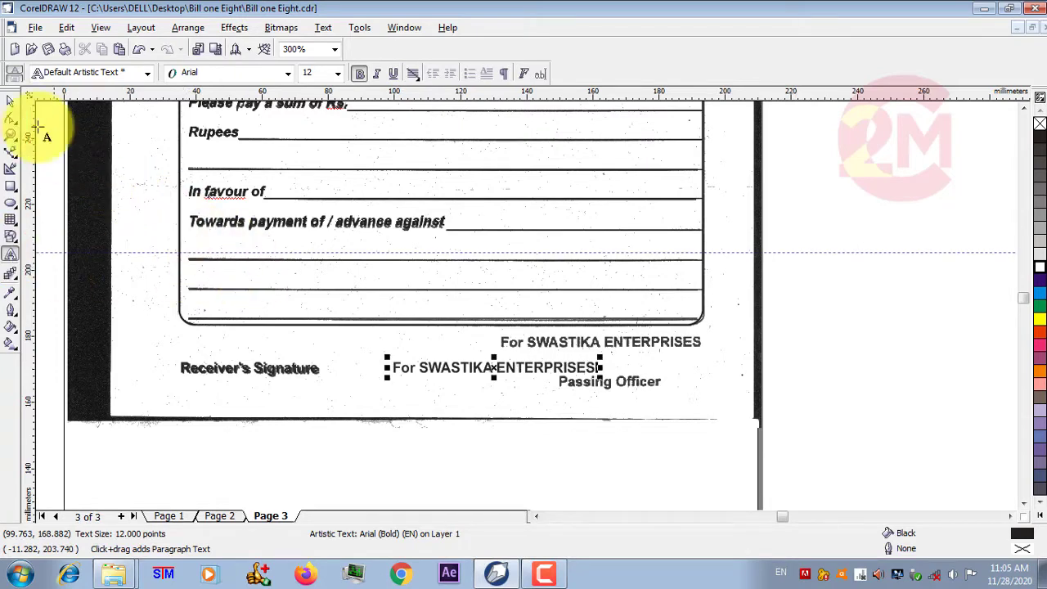
click(13, 99)
scroll(572, 377, up, 1)
scroll(491, 393, up, 3)
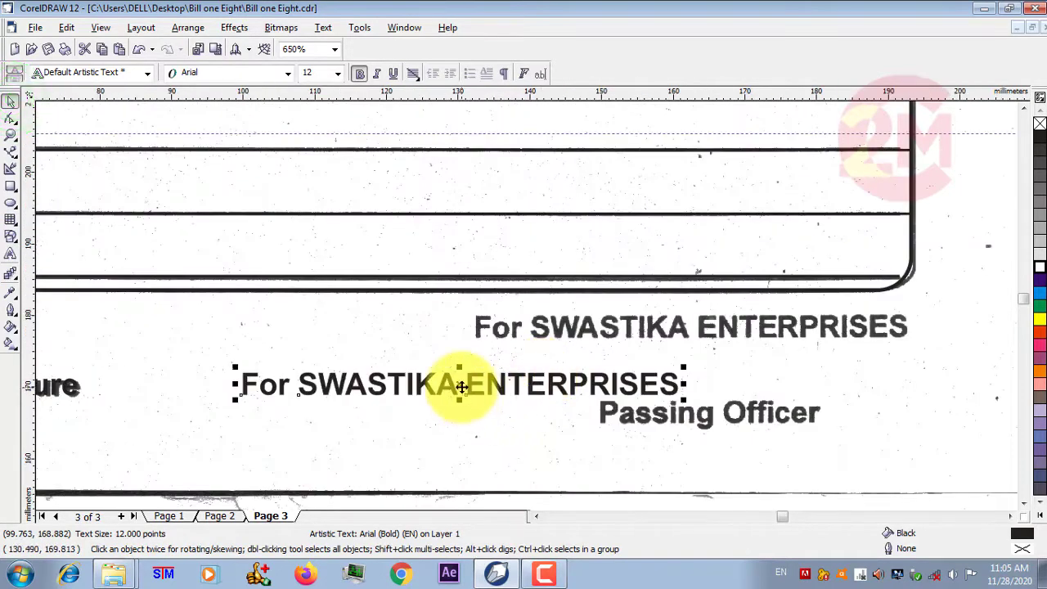
mouse_move(462, 386)
mouse_down()
mouse_move(692, 327)
mouse_move(690, 383)
mouse_up()
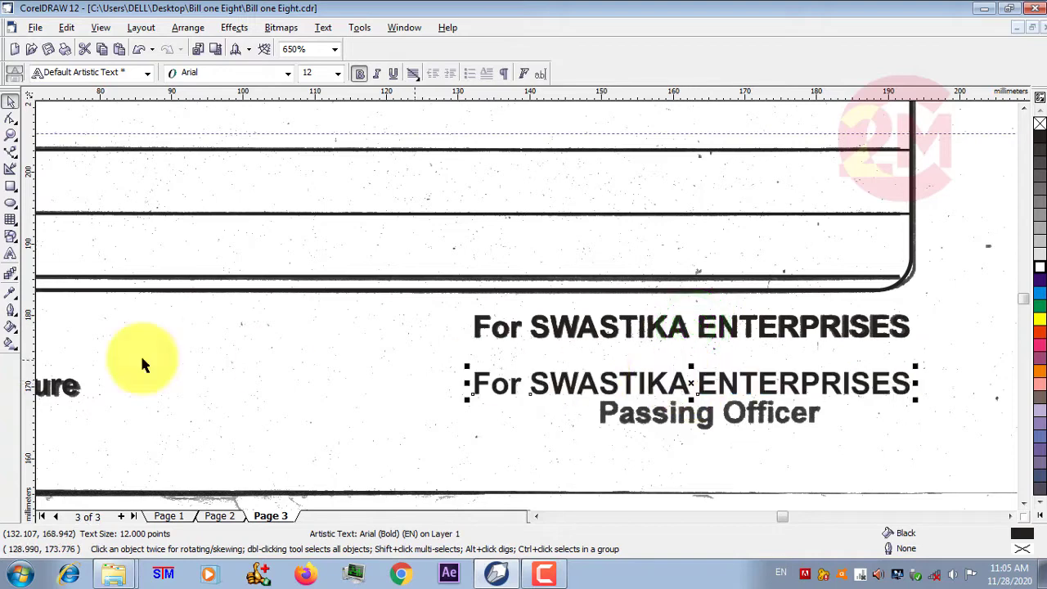
Retype a duplicate as 'Passing Officer' and lay it over the scanned label
click(8, 252)
text(Passing Officer)
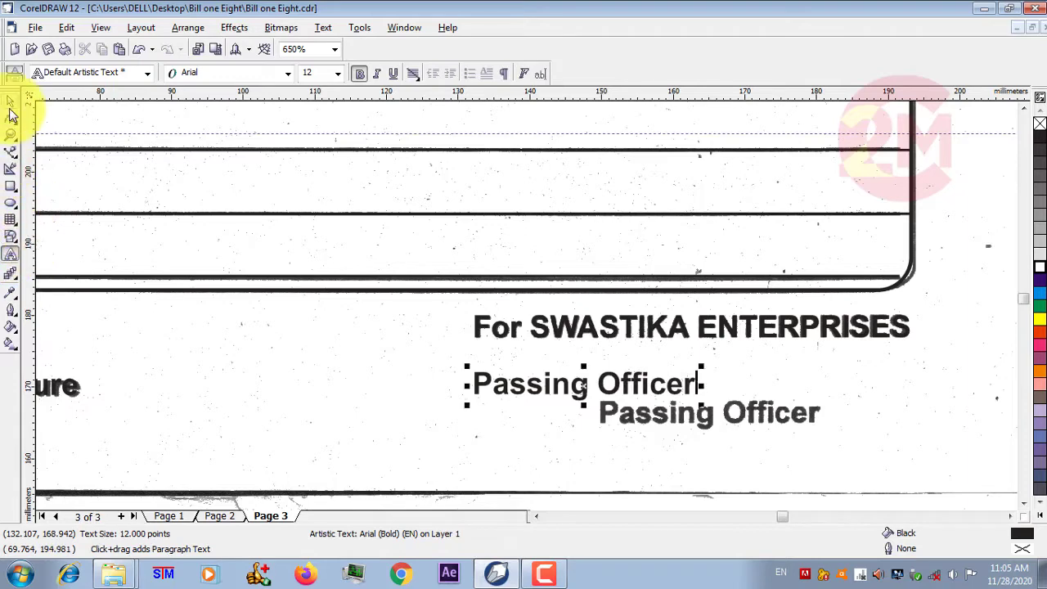
click(10, 101)
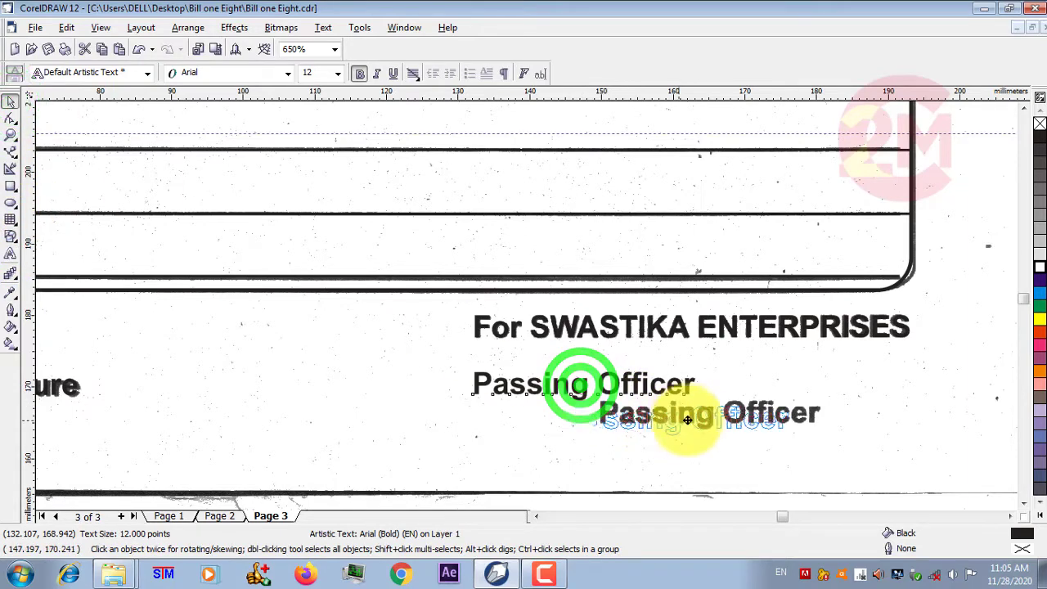
drag(595, 393, 709, 417)
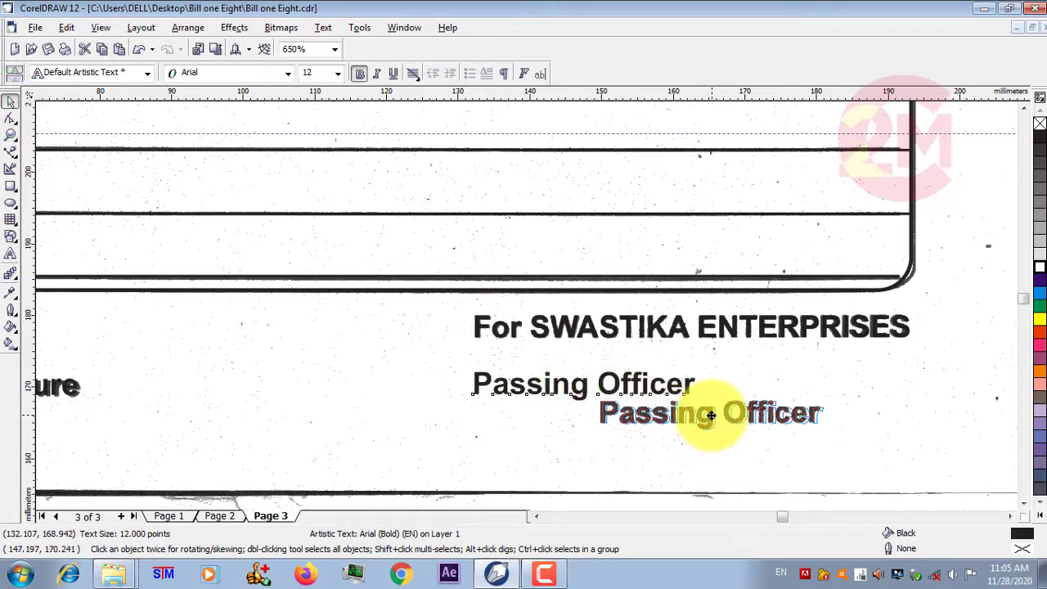
Move the scanned bitmap off the page to the right
scroll(671, 405, down, 5)
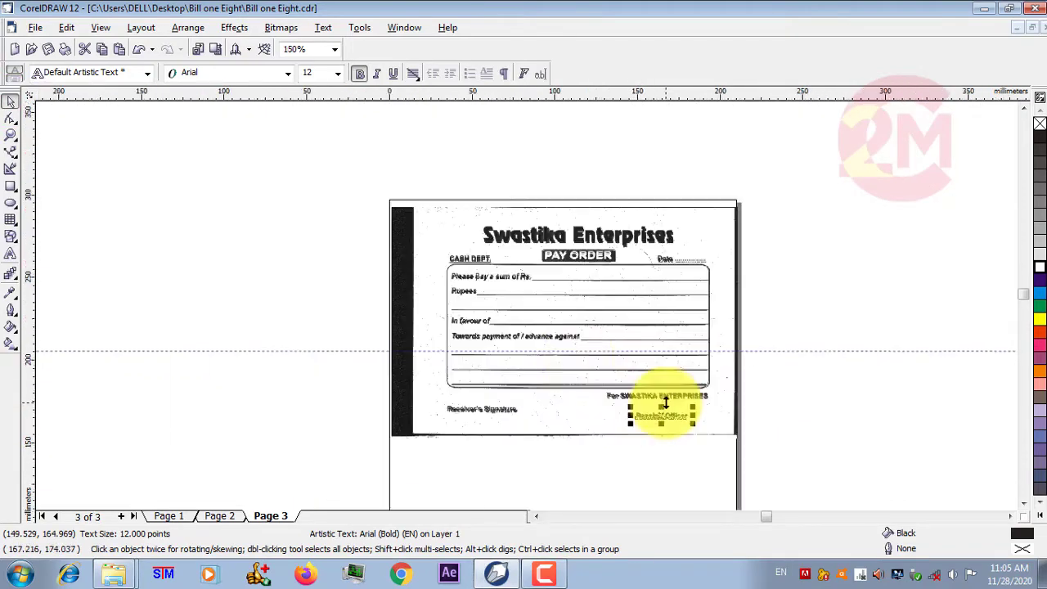
click(403, 237)
scroll(401, 234, down, 2)
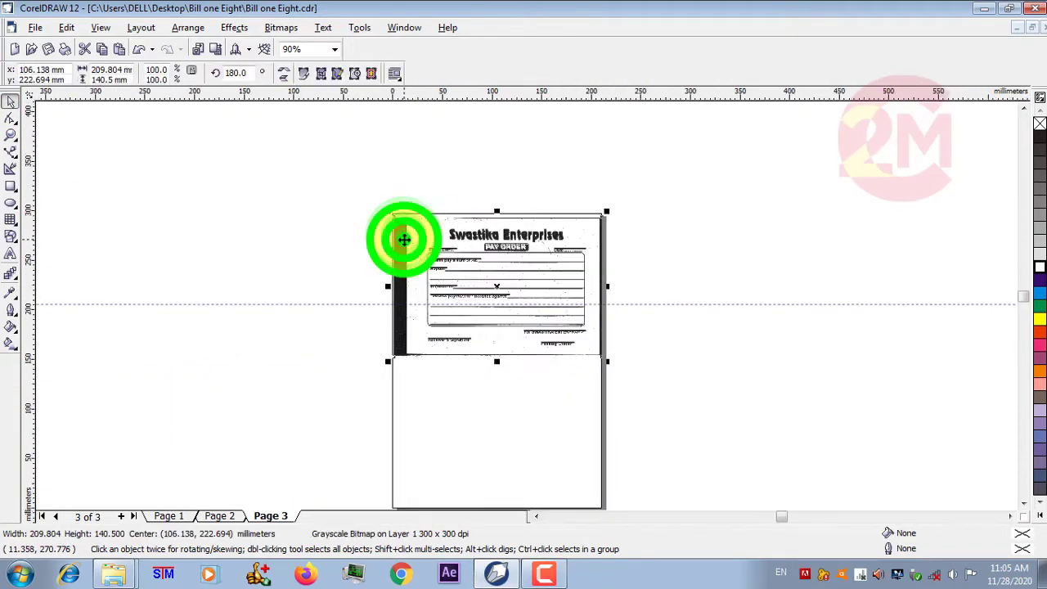
drag(402, 234, 742, 246)
scroll(514, 260, up, 3)
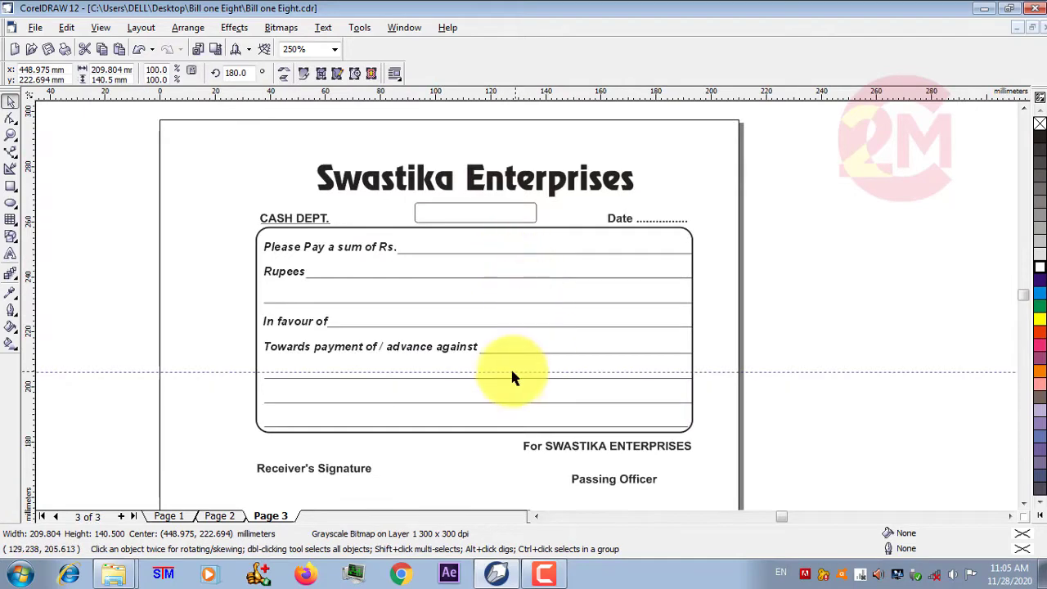
scroll(509, 365, down, 1)
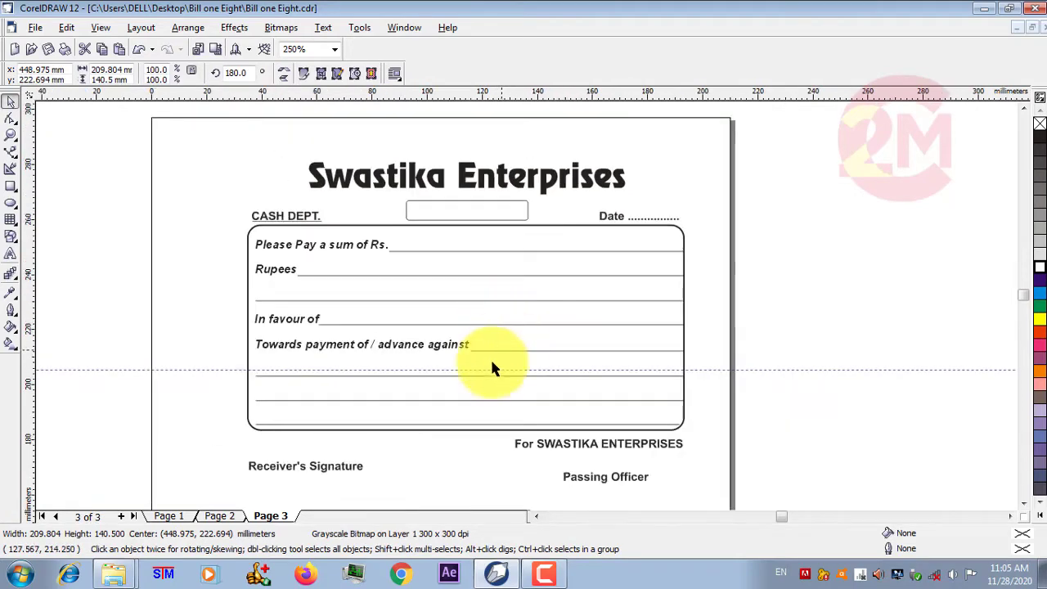
Give PAY ORDER a hairline outline, then undo to restore the scanned form over the page
click(423, 203)
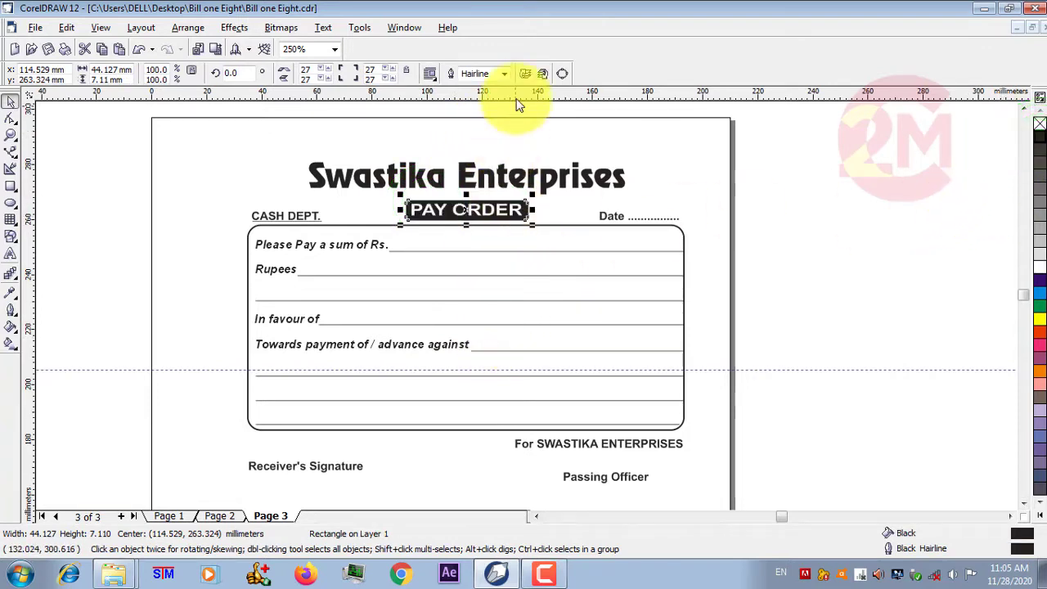
click(480, 98)
click(199, 165)
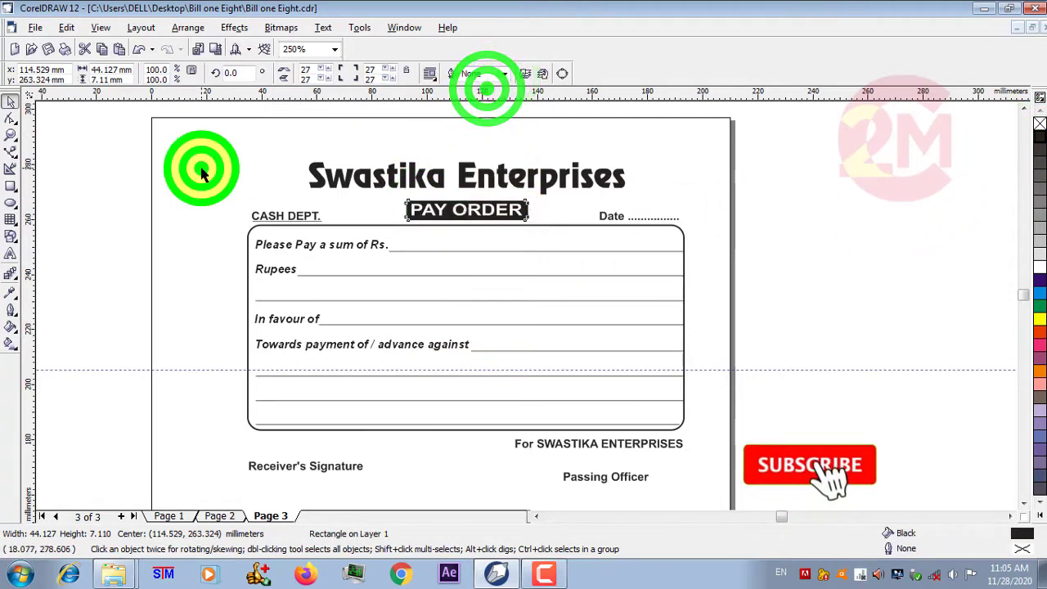
scroll(211, 172, down, 1)
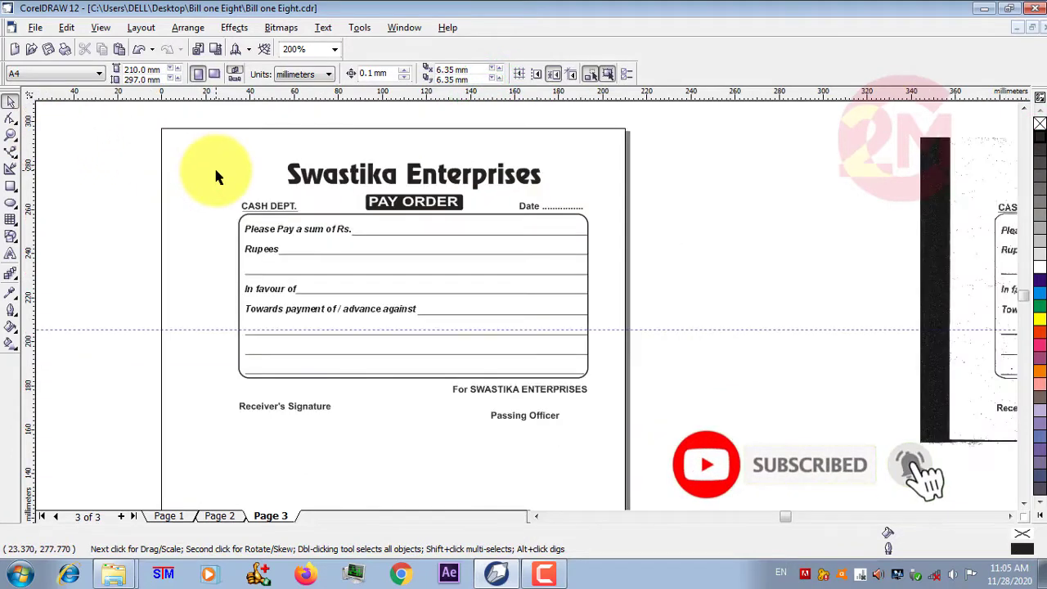
key(ctrl+z)
key(ctrl+z)
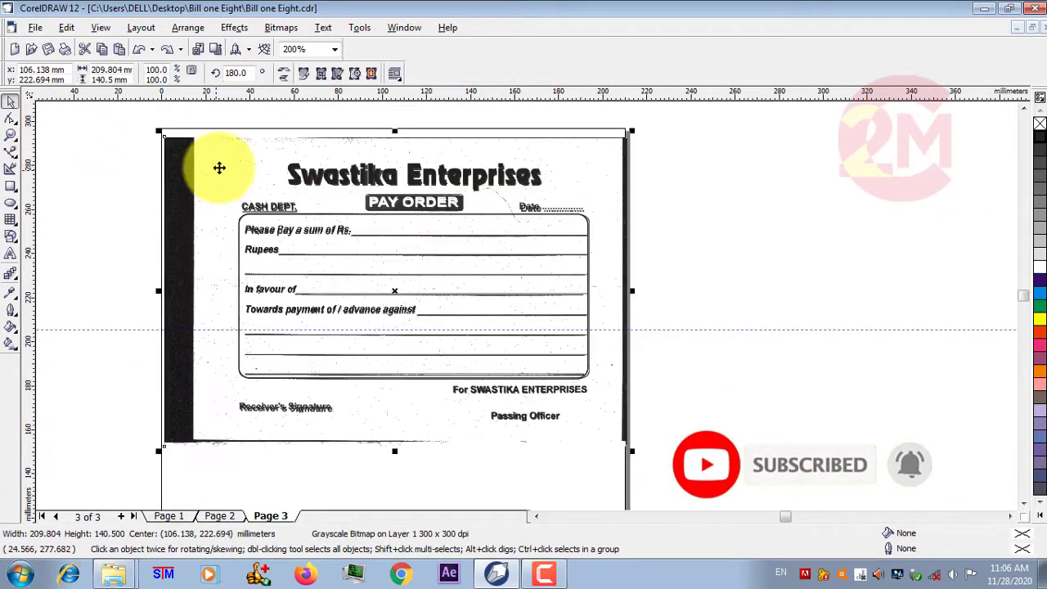
Frame the vector form with a 203.5 × 137.48 mm rectangle and move the scanned bitmap off-page right
click(10, 185)
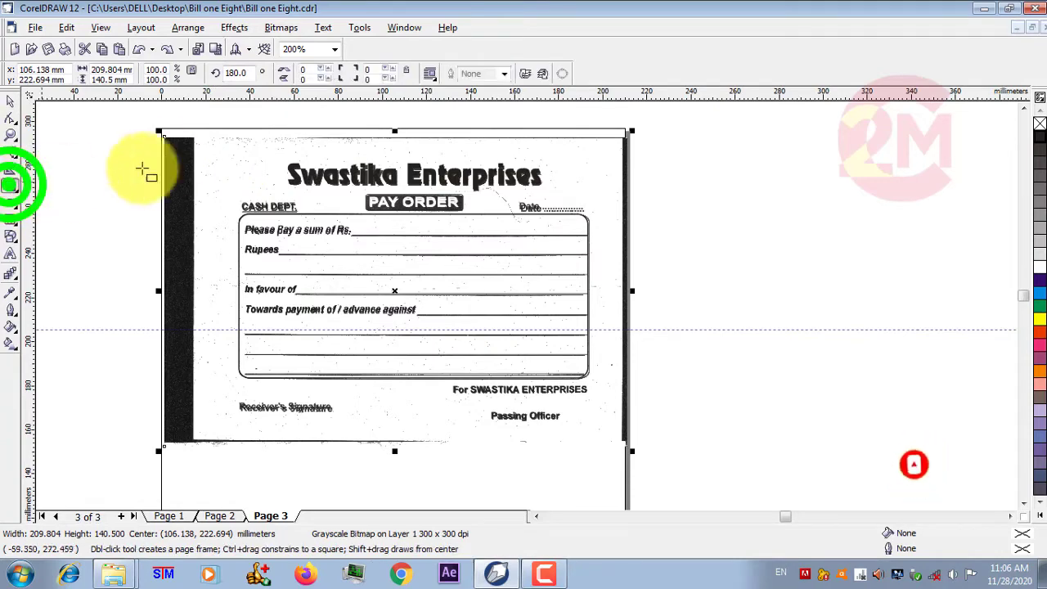
drag(164, 138, 622, 439)
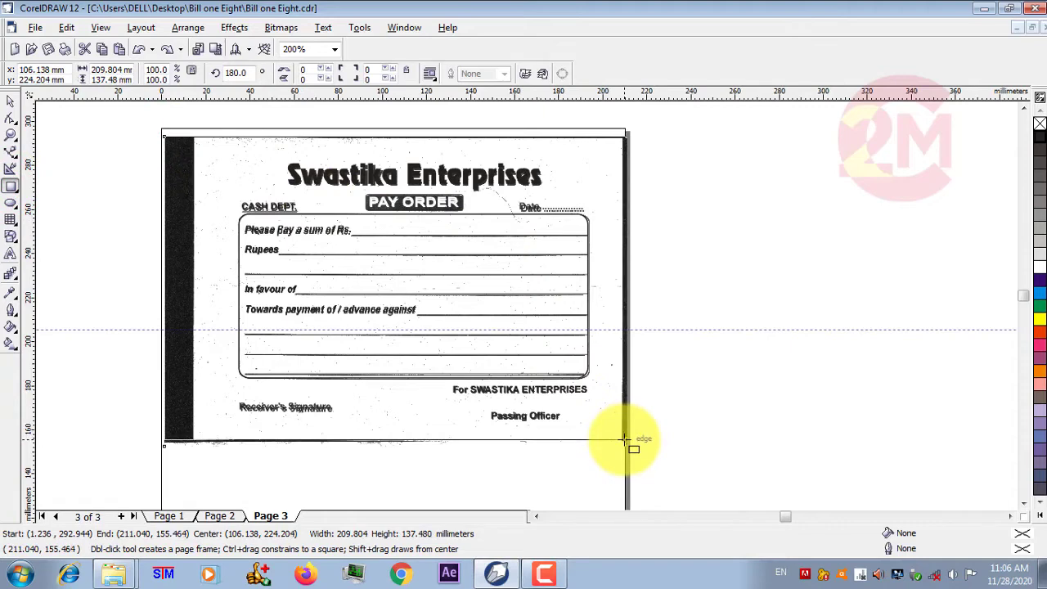
drag(623, 439, 624, 440)
click(12, 105)
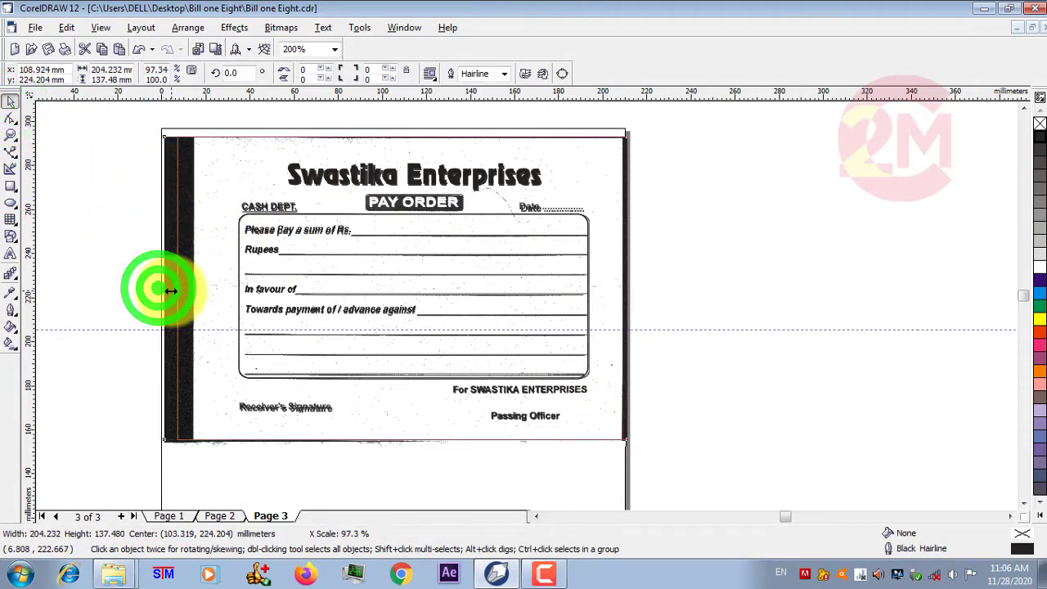
drag(166, 290, 640, 291)
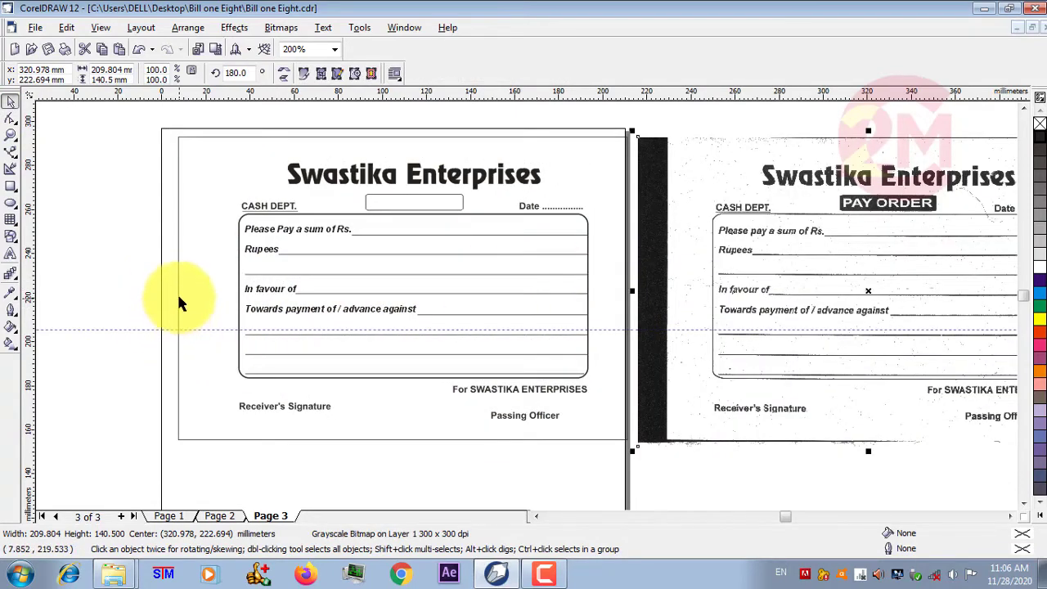
Group the form's vector objects and centre them horizontally and vertically inside the border rectangle
scroll(194, 223, down, 1)
drag(144, 133, 533, 383)
click(325, 75)
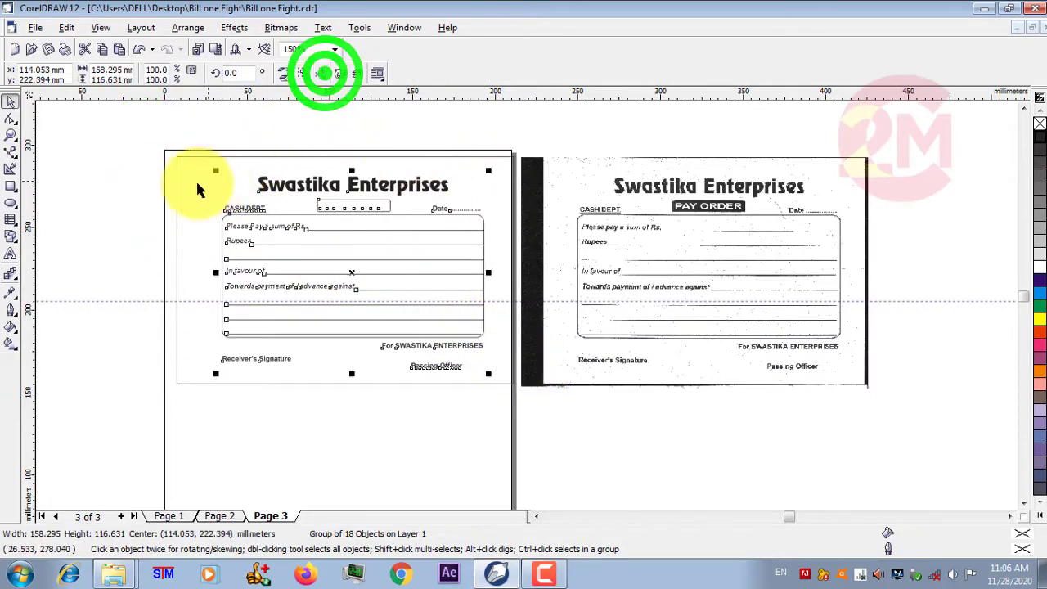
shift+click(191, 180)
key(c)
key(e)
click(104, 174)
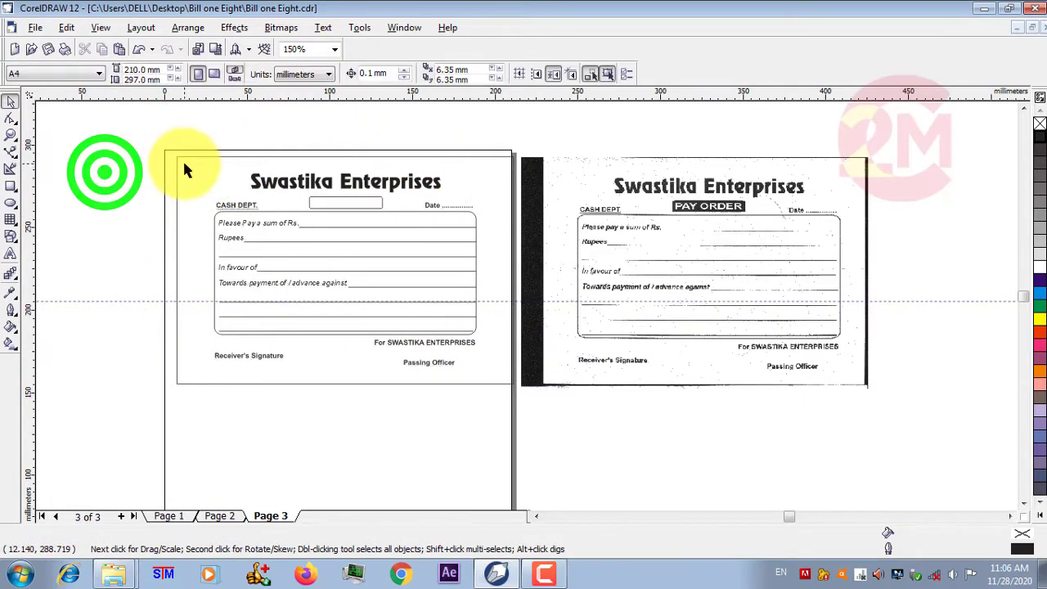
Centre the form and its border together on the A4 page
scroll(176, 153, down, 1)
drag(150, 145, 415, 315)
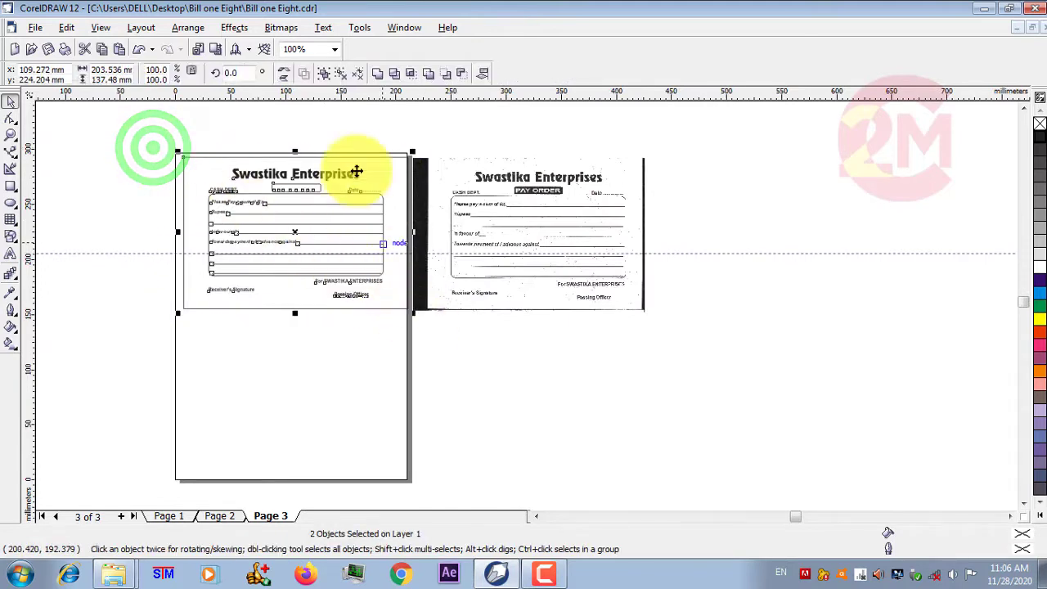
key(p)
click(130, 194)
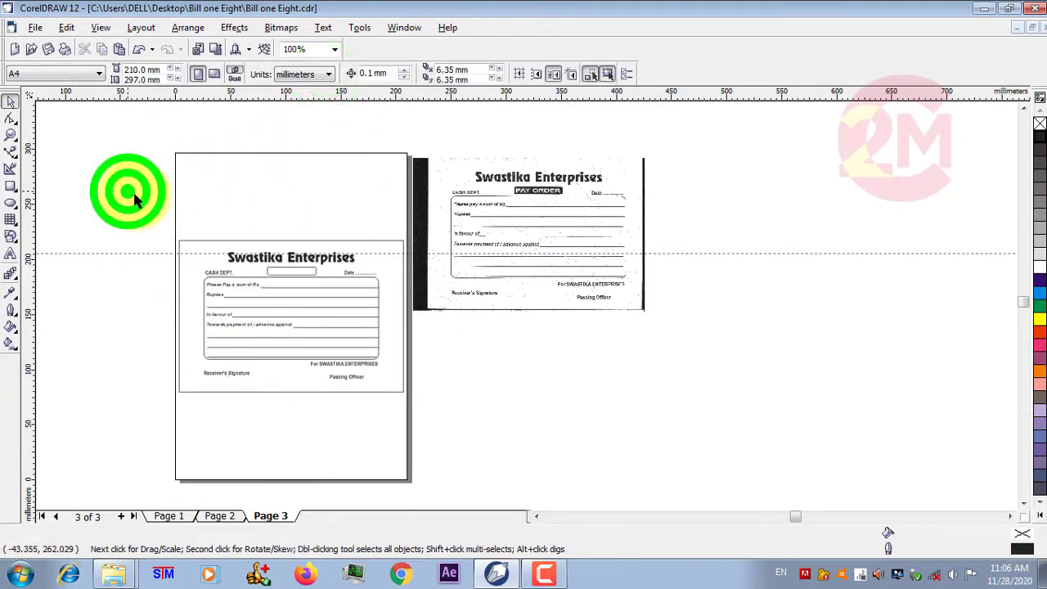
Duplicate the bordered form directly below the original using a vertical Position offset of -137.48
key(alt+F7)
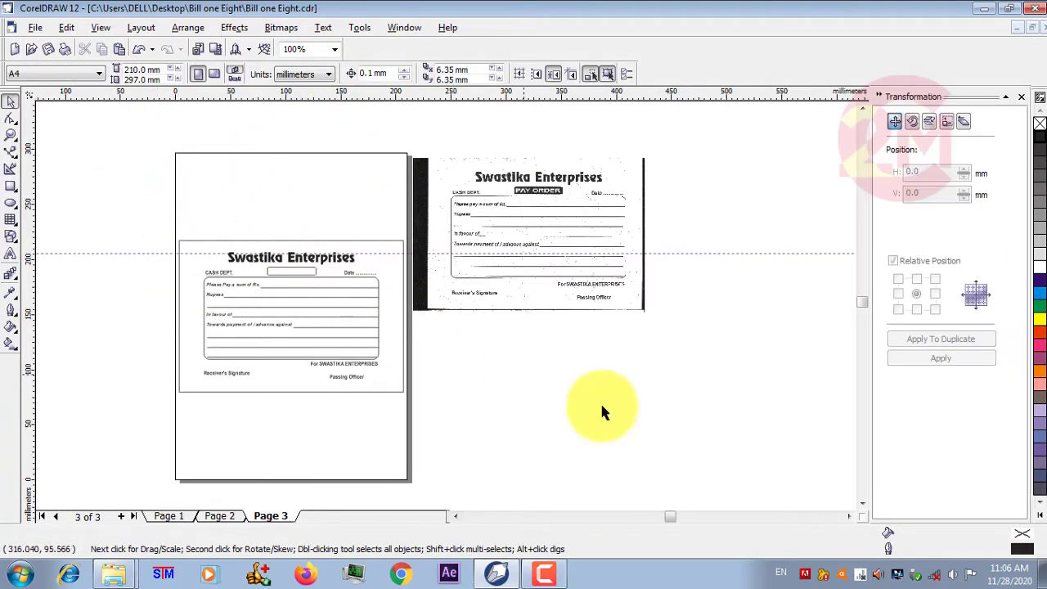
drag(147, 231, 421, 435)
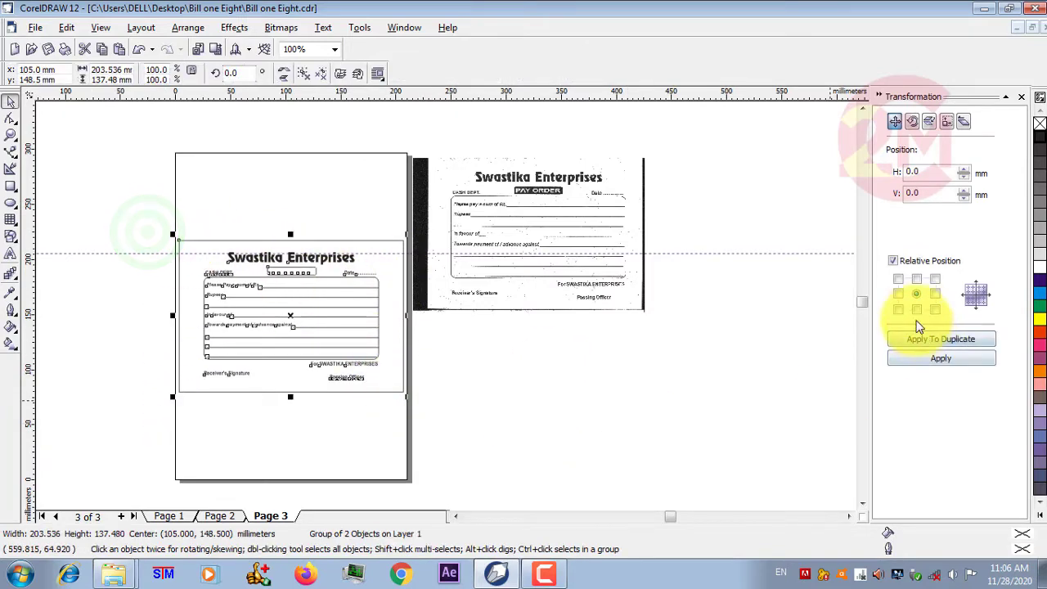
click(938, 350)
Select both stacked copies of the form and group them
scroll(420, 280, down, 1)
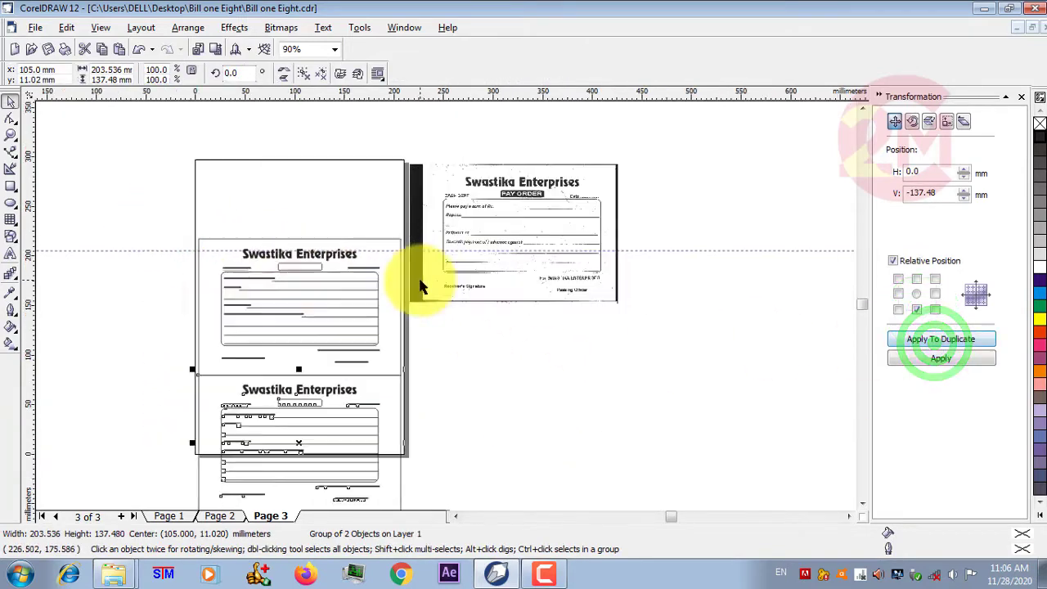
scroll(381, 226, down, 1)
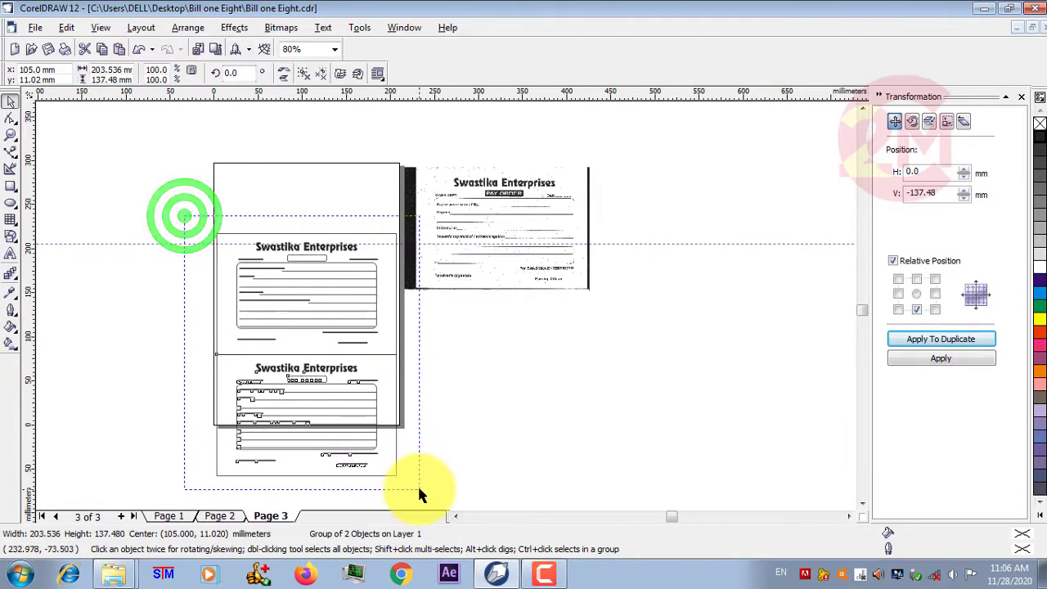
drag(386, 449, 421, 484)
click(317, 77)
Centre the two-form group on the page and save the document
key(p)
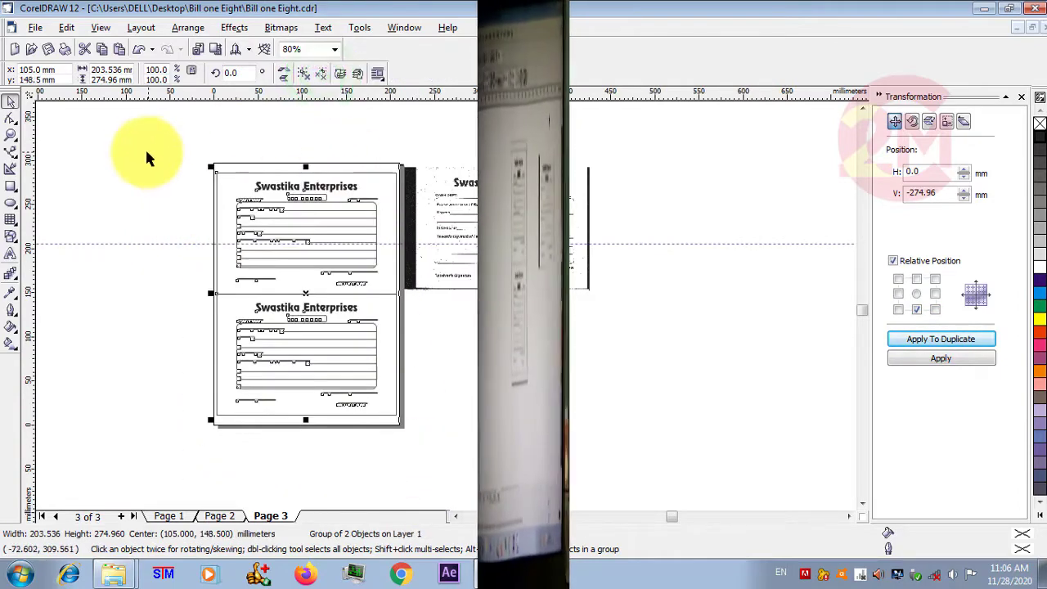
click(140, 152)
scroll(250, 226, up, 1)
scroll(241, 230, up, 1)
scroll(232, 233, up, 1)
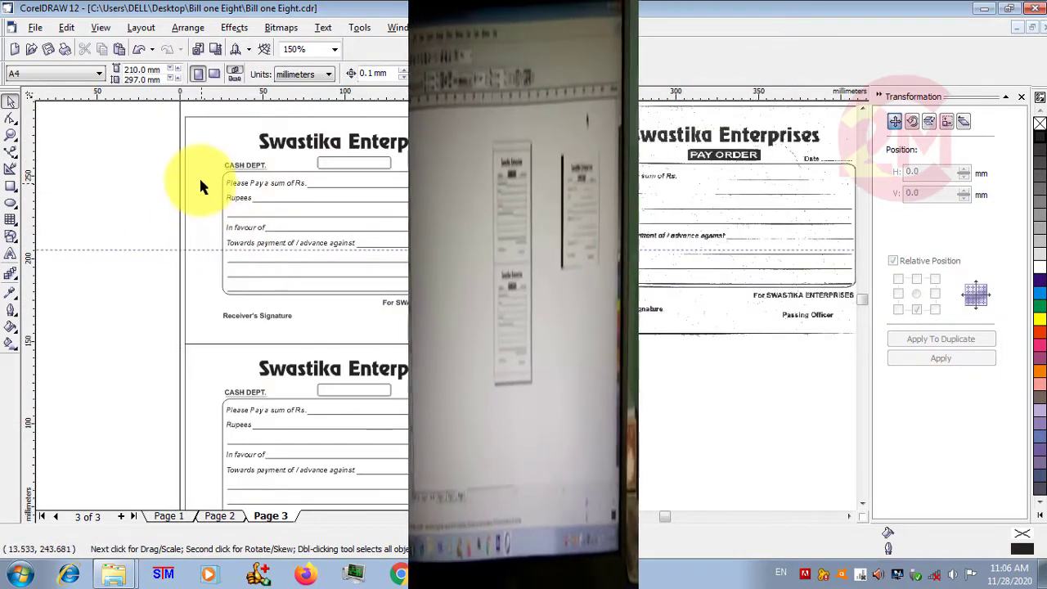
scroll(279, 141, down, 2)
scroll(280, 140, up, 2)
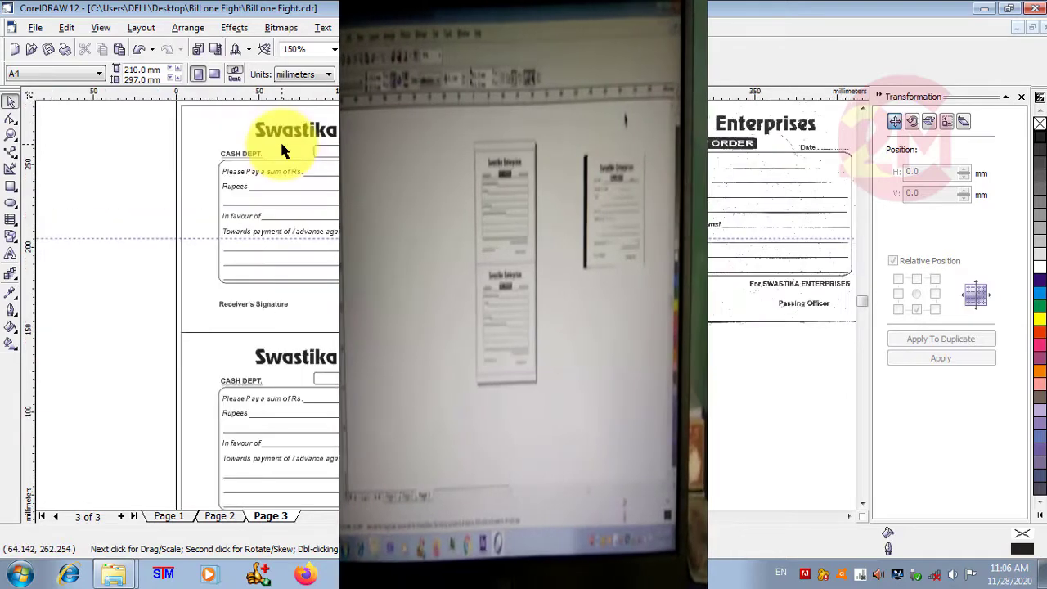
click(47, 49)
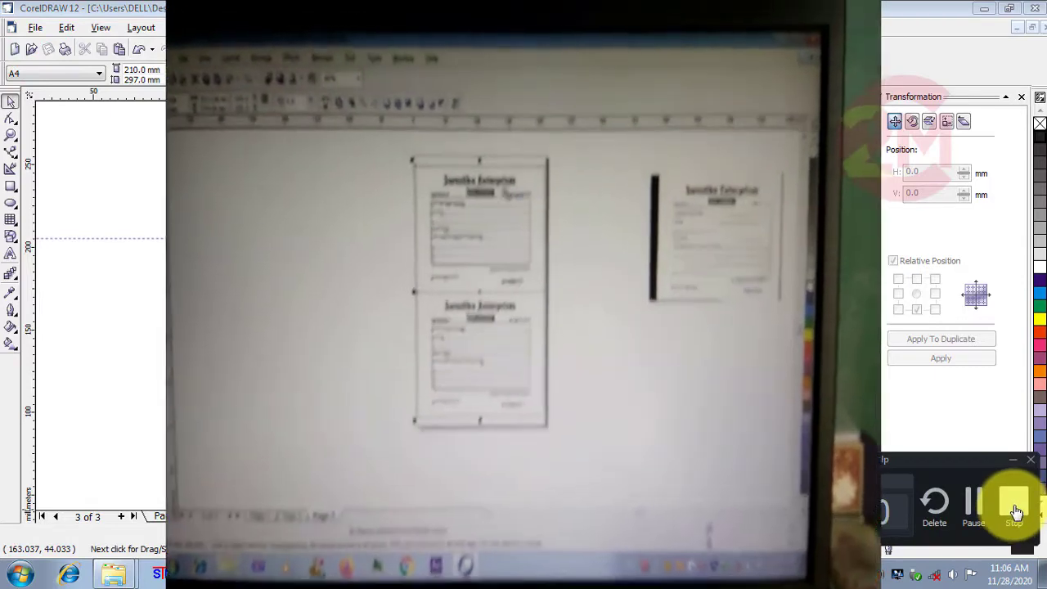
Select the stacked forms group and bring up the print settings with Ctrl+P
click(1015, 511)
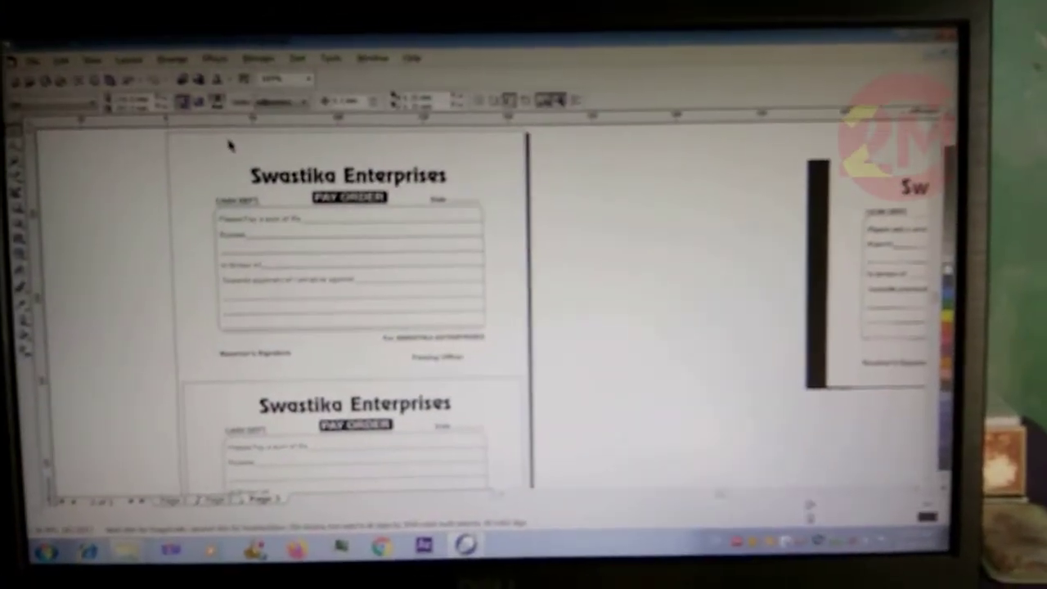
click(193, 363)
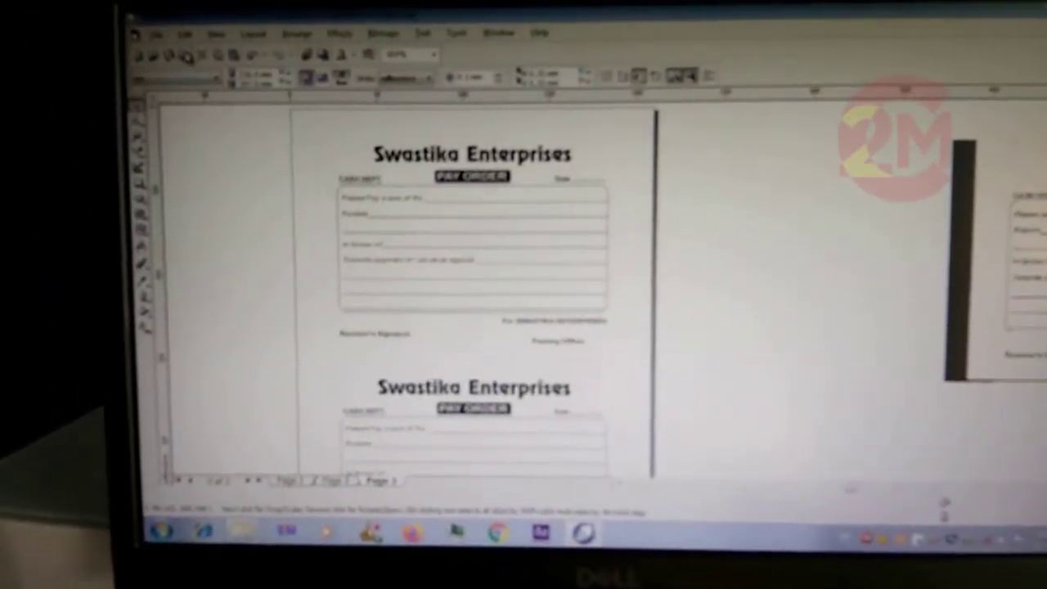
key(ctrl+p)
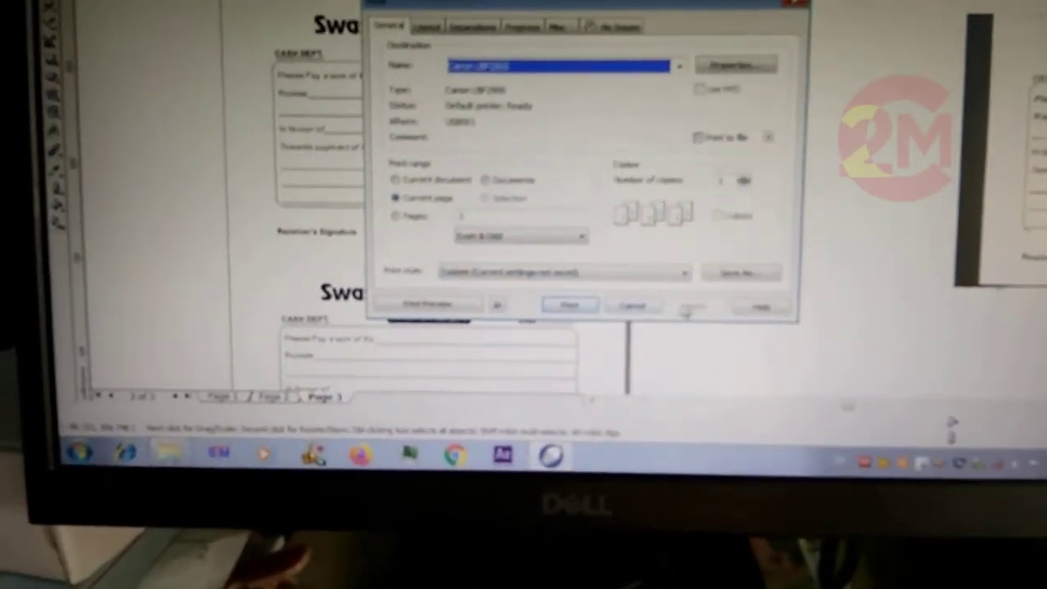
Preview the two-form page from the print settings
click(425, 309)
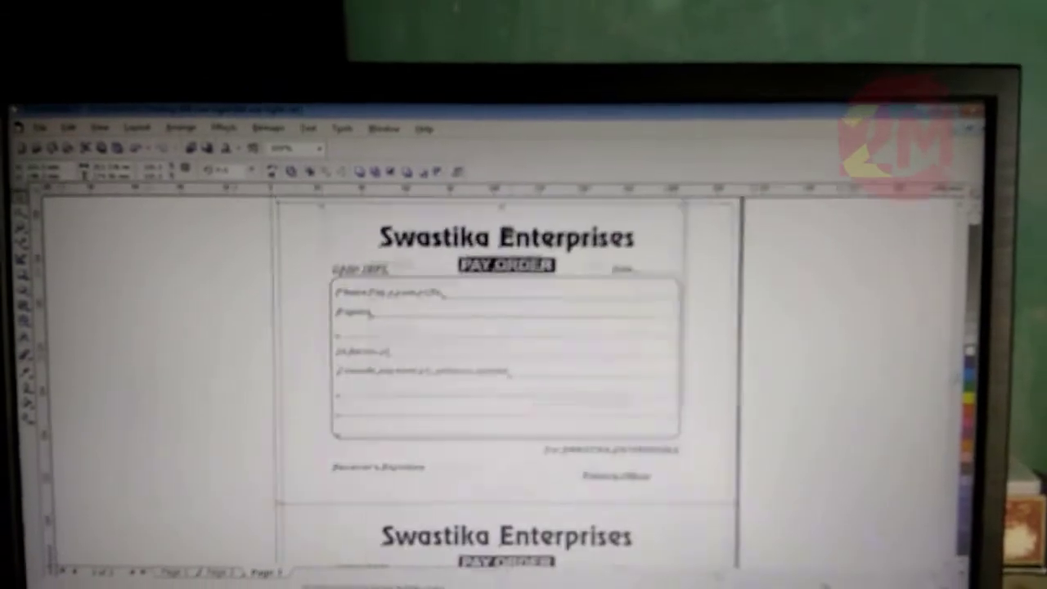
Select the stacked forms group and reopen the print settings with Ctrl+P
scroll(515, 343, up, 2)
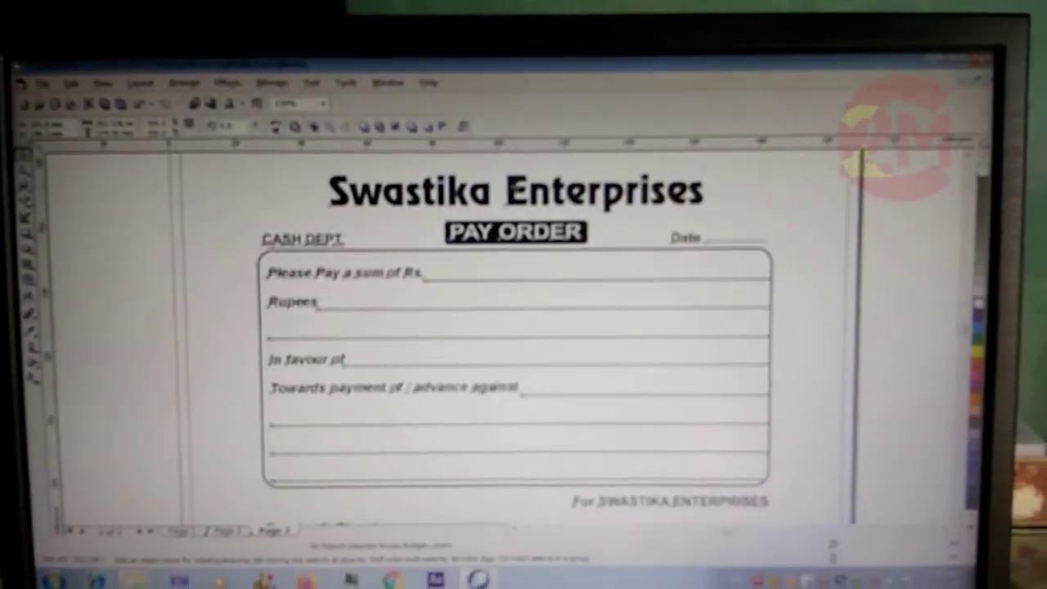
scroll(131, 221, down, 2)
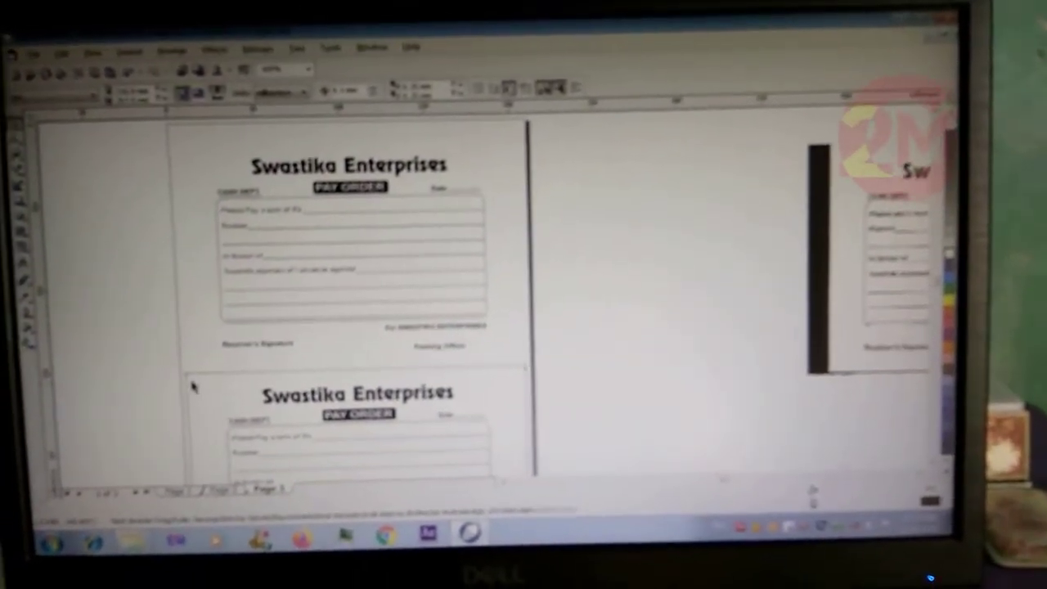
click(193, 409)
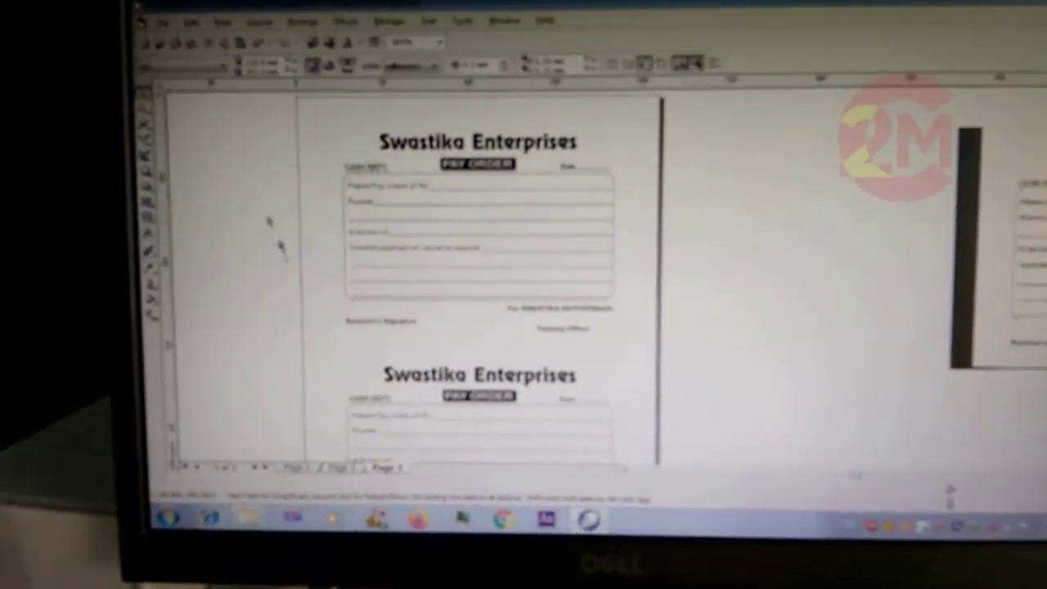
key(ctrl+p)
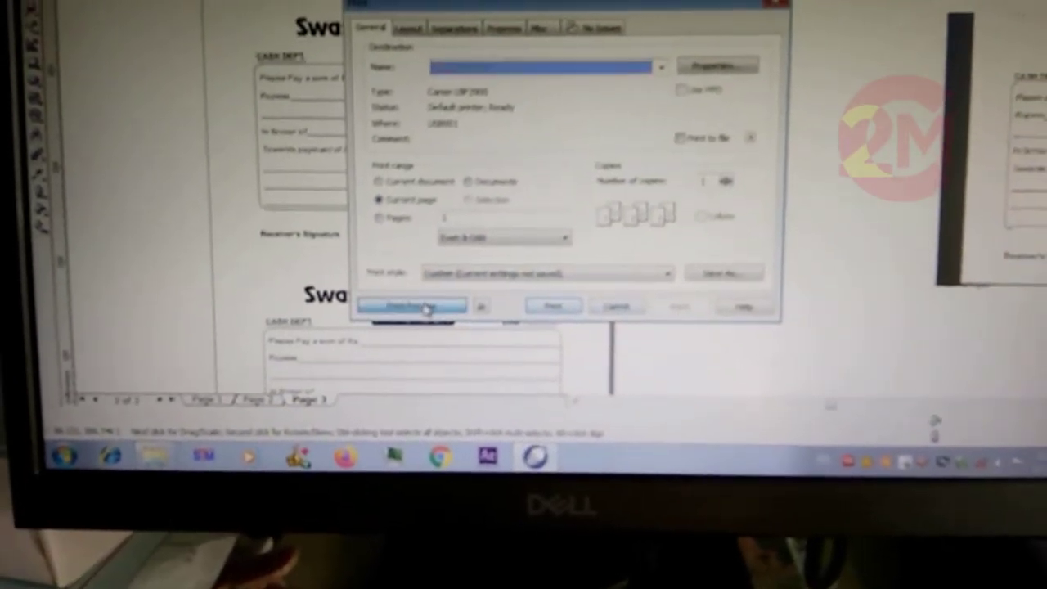
Show the print preview of the A4 sheet with both stacked pay order forms
click(419, 293)
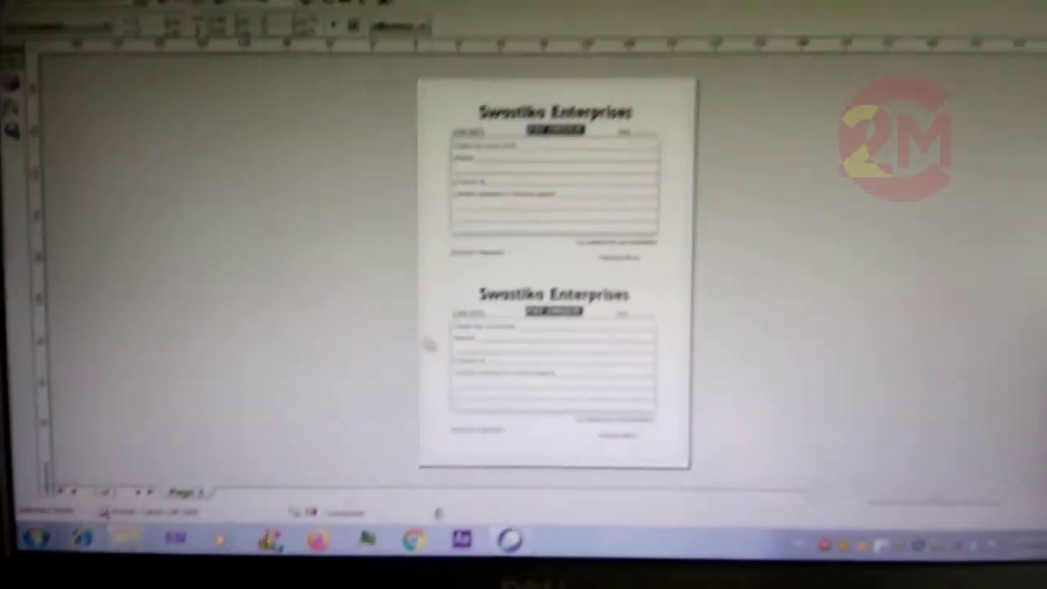